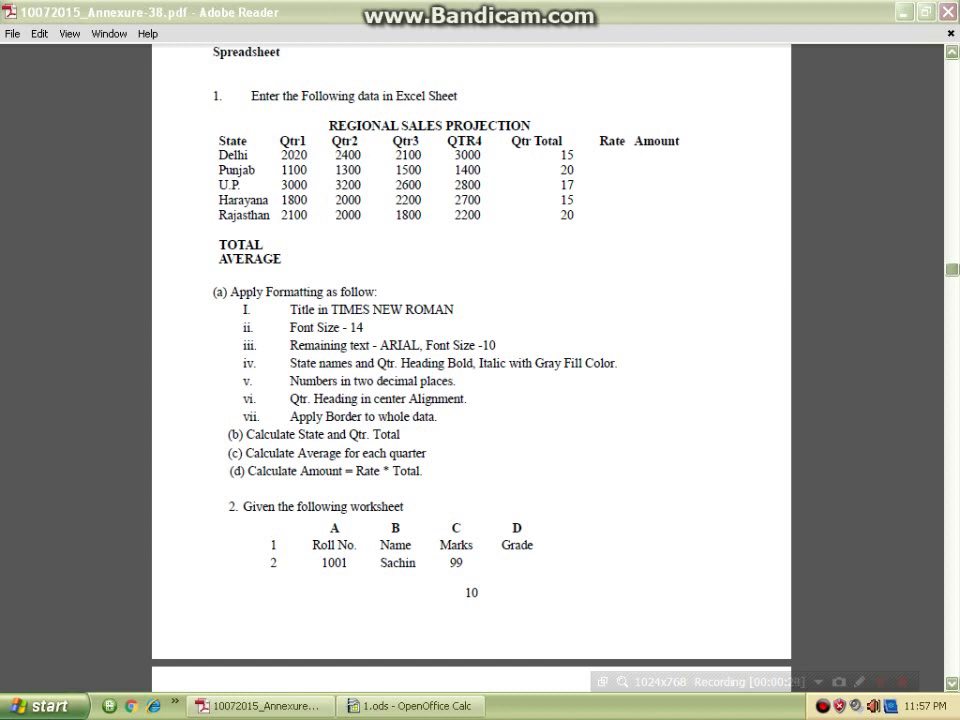
Select the REGIONAL SALES PROJECTION exercise text in the PDF, then switch to 1.ods in Calc
left_click_drag(248, 96, 263, 245)
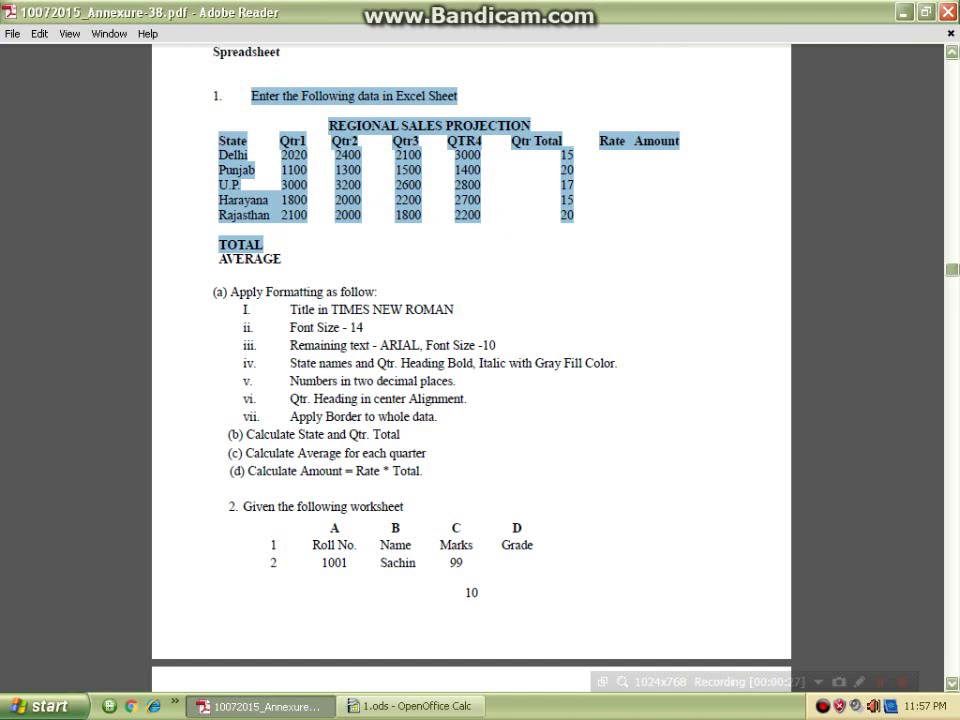
left_click(410, 706)
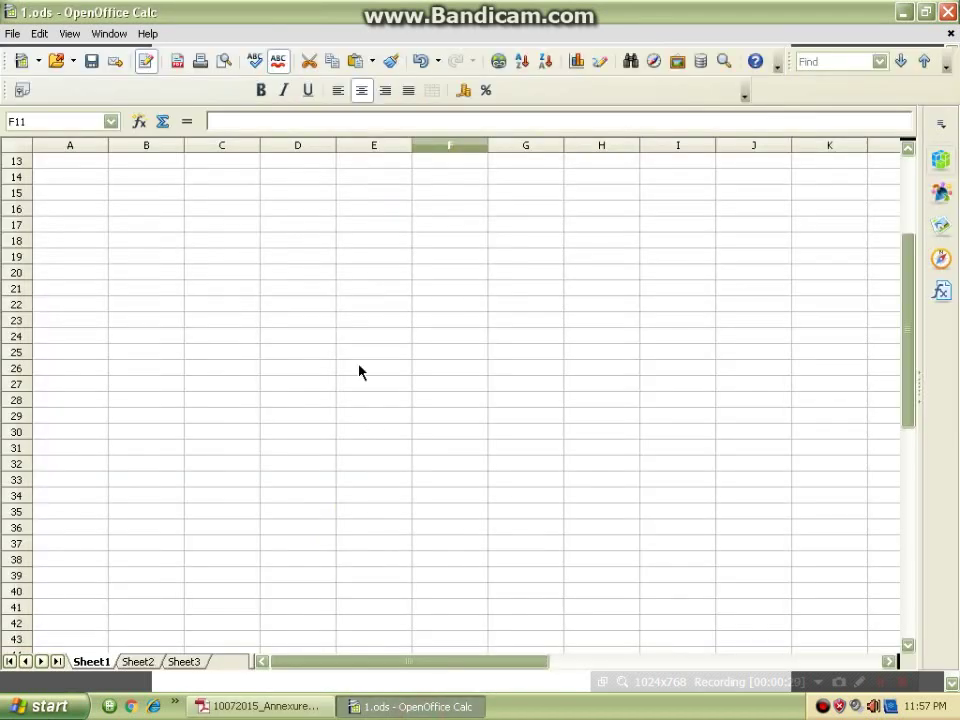
Review the exercise's formatting instructions in the PDF, then return to row 1 of the sales table
left_click(8, 12)
left_click(231, 396)
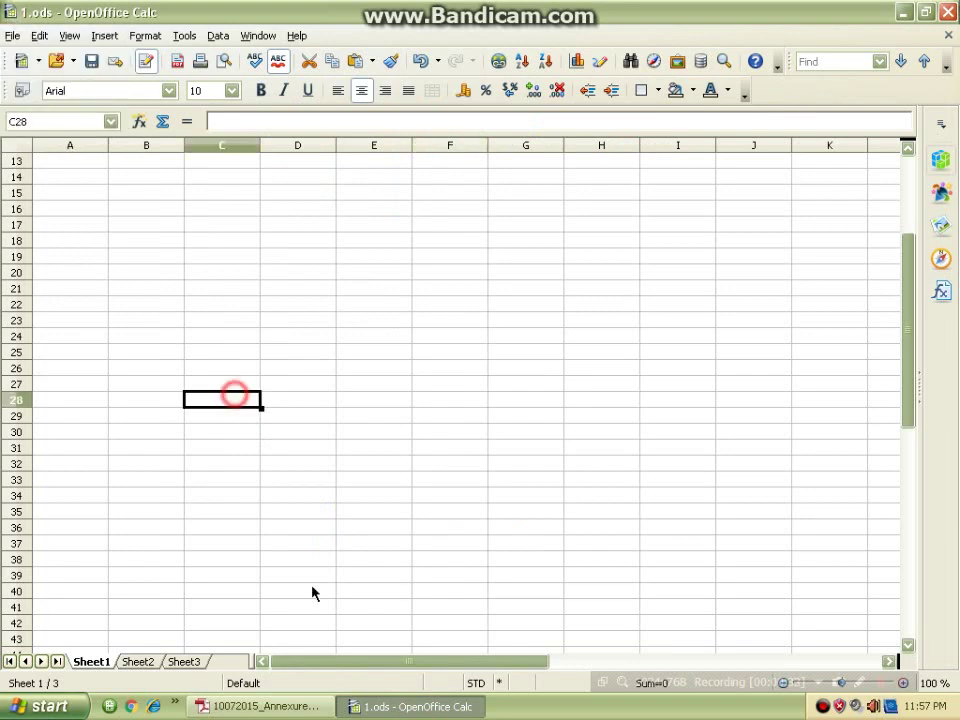
left_click(292, 711)
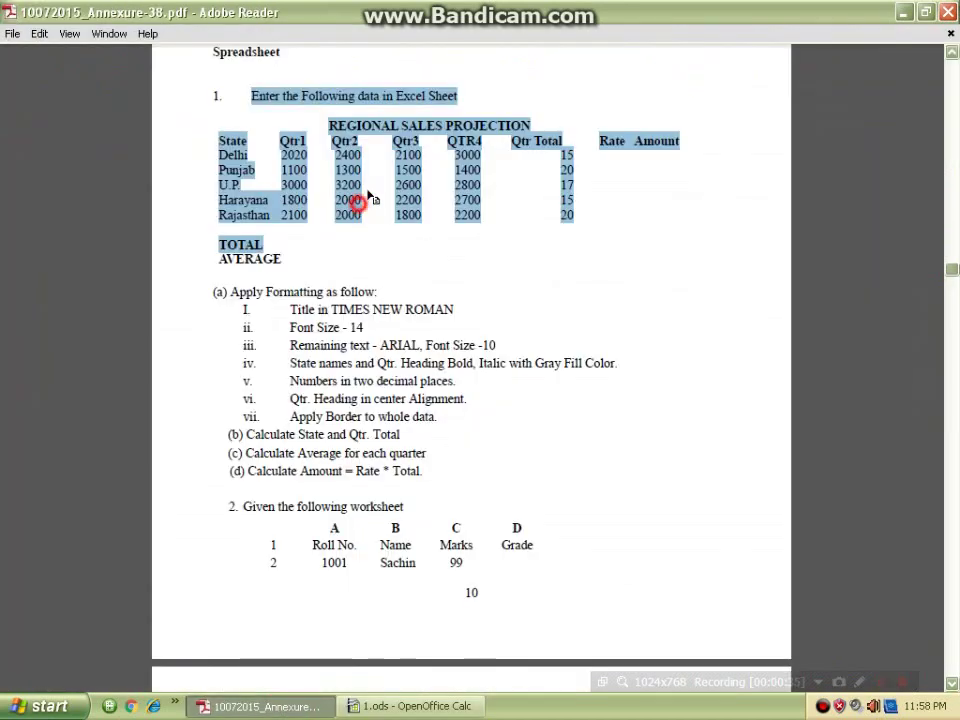
left_click(365, 200)
left_click(410, 706)
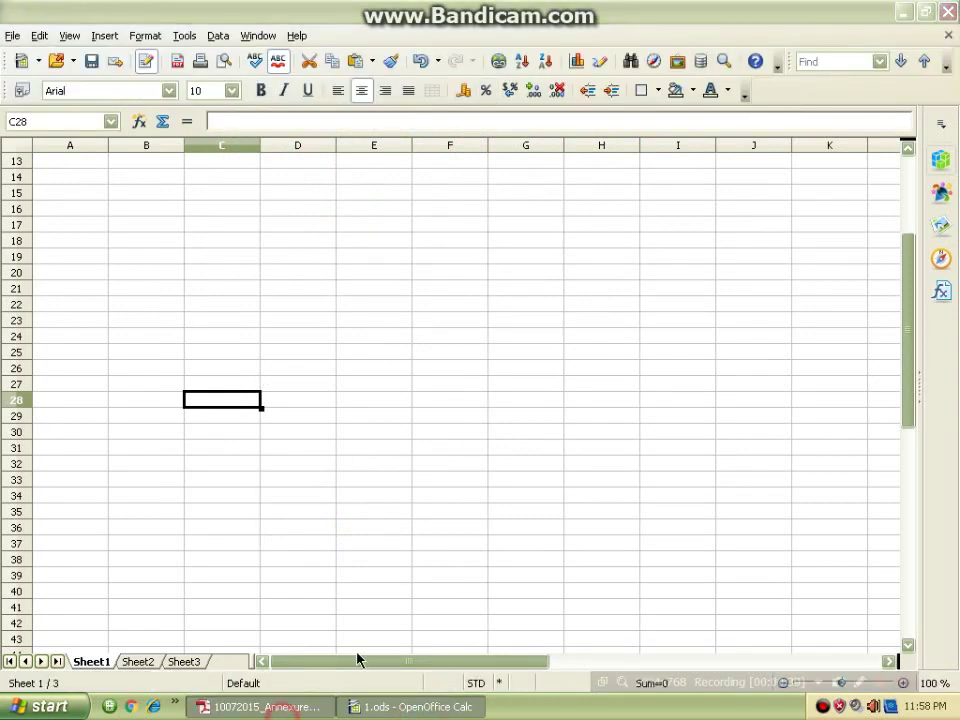
key("alt+Tab")
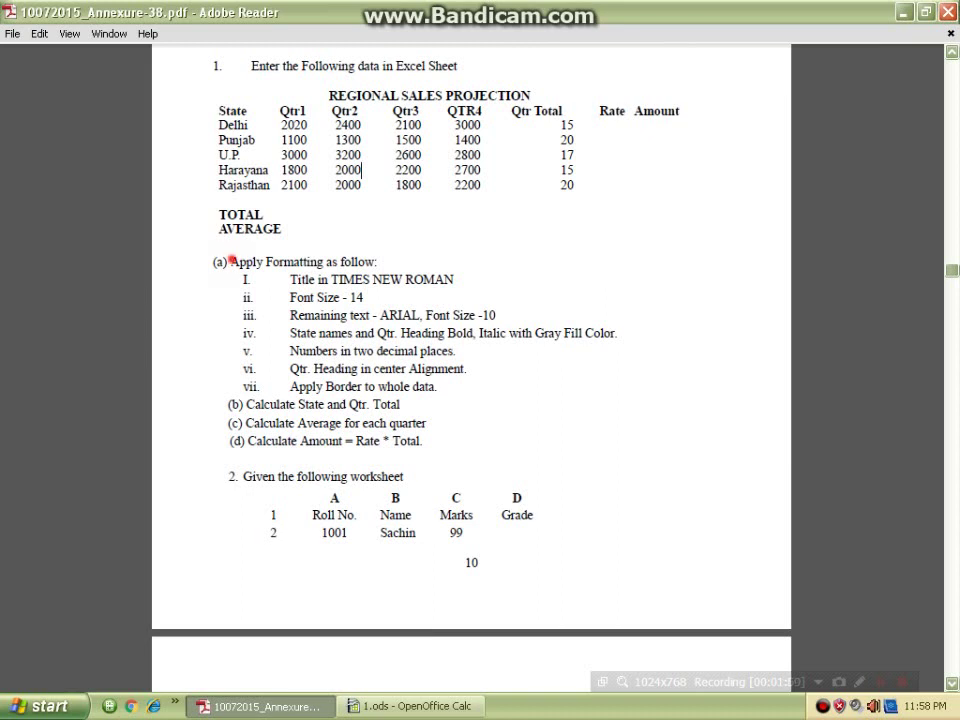
left_click_drag(231, 262, 343, 441)
left_click(458, 386)
left_click(410, 706)
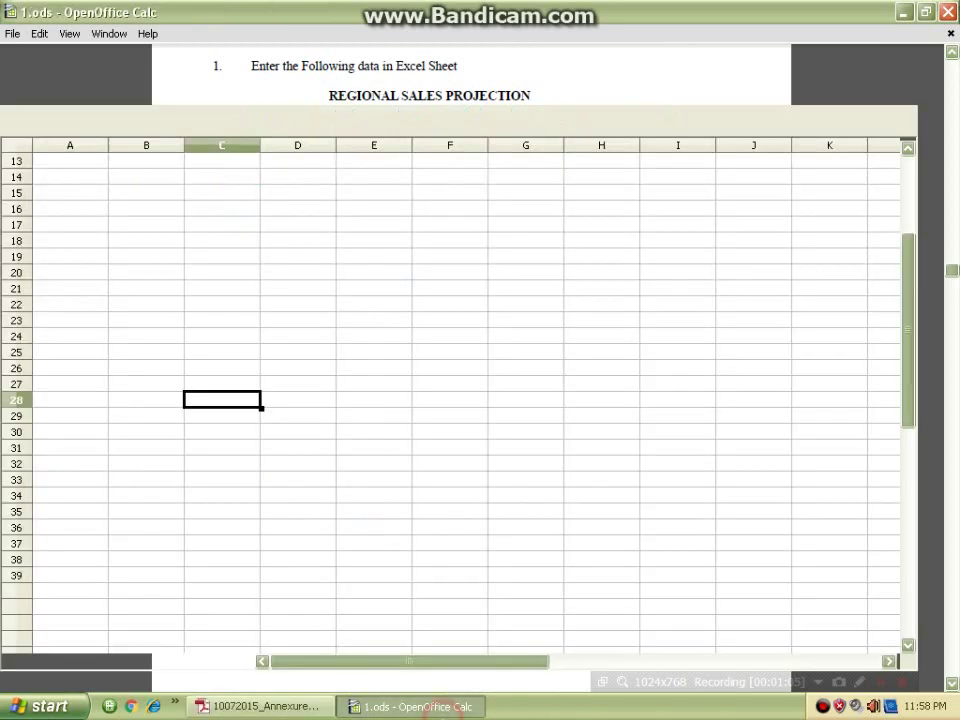
scroll(395, 480, "up", 4)
After checking the PDF, select cells A1 to H1 for the table title
left_click(195, 303)
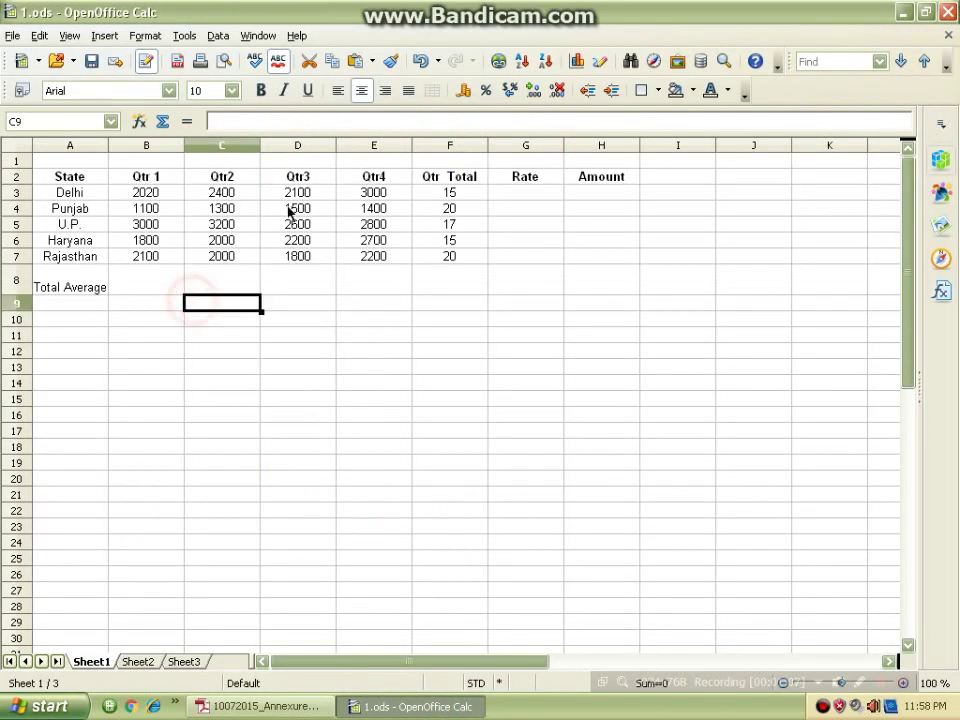
left_click(235, 706)
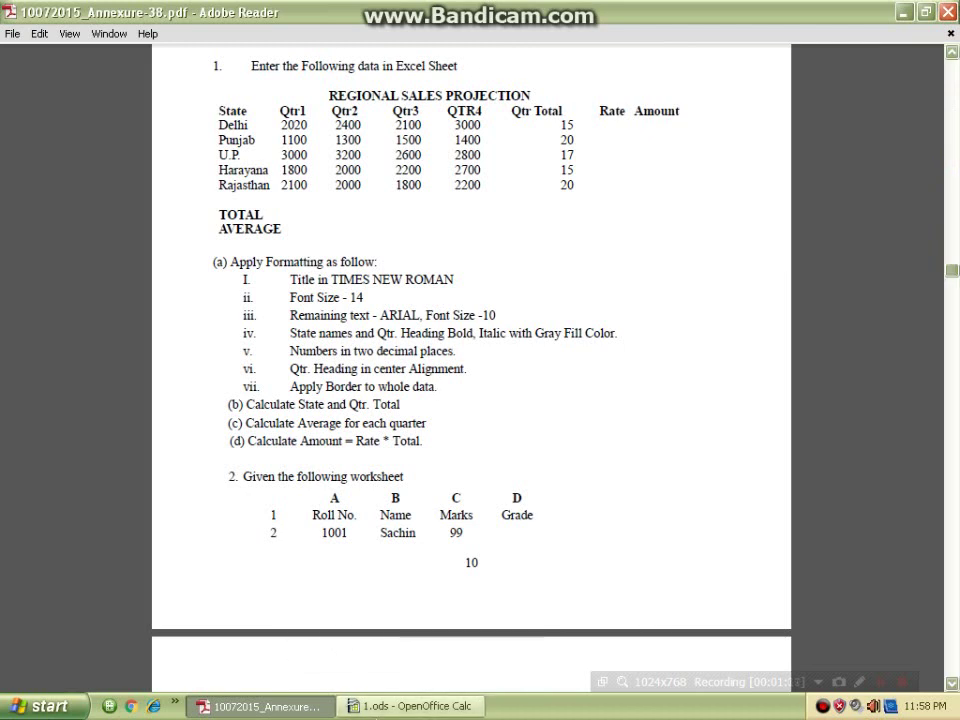
left_click(410, 706)
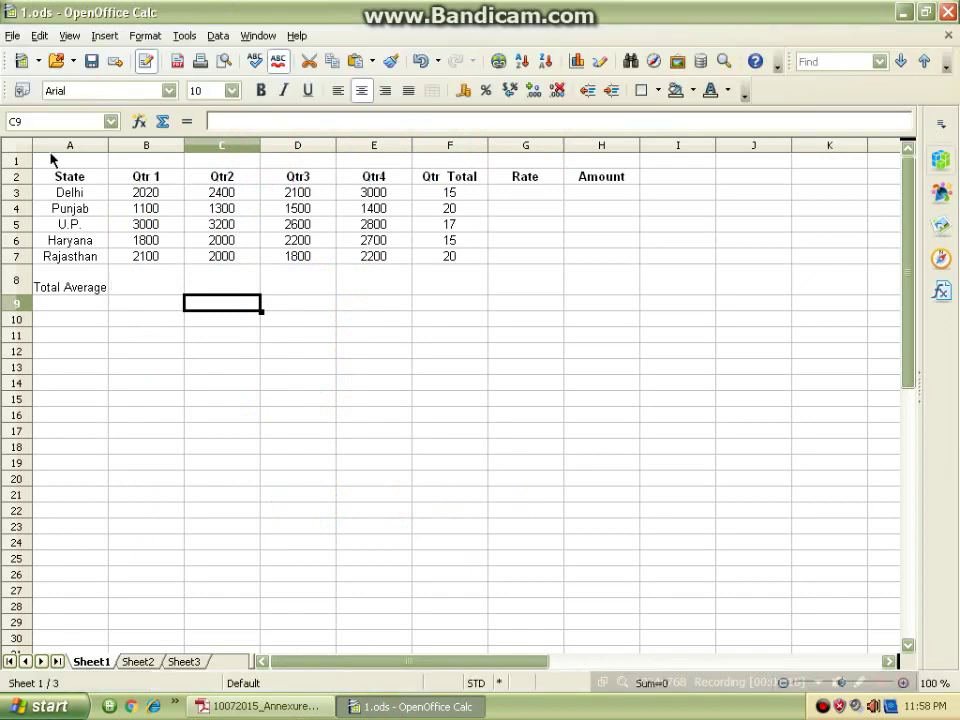
left_click(56, 146)
left_click(231, 317)
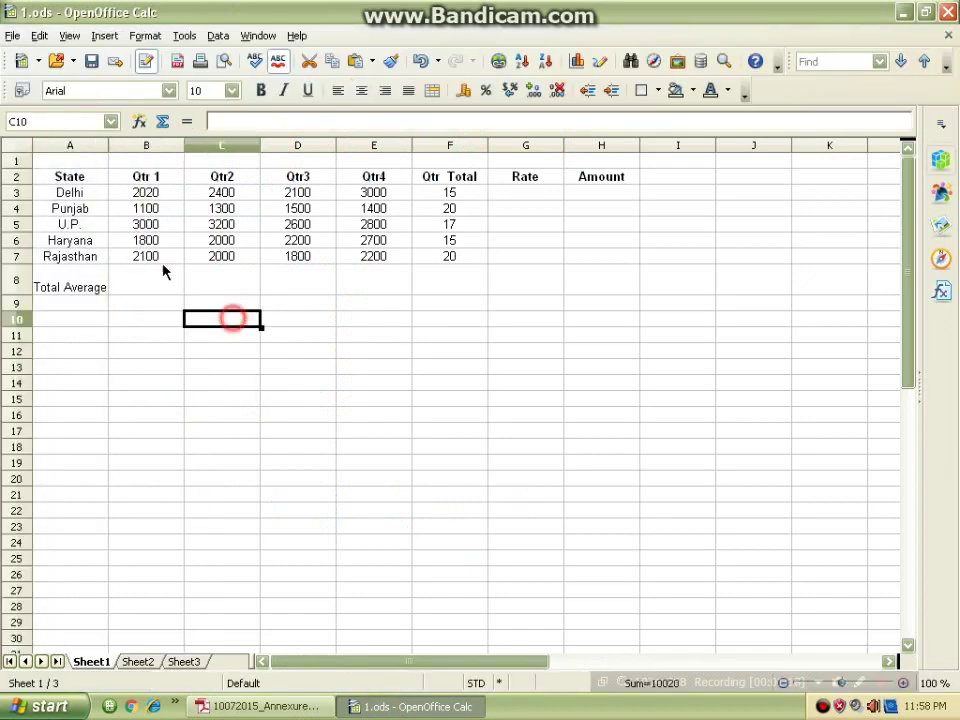
left_click(84, 158)
left_click_drag(109, 161, 590, 166)
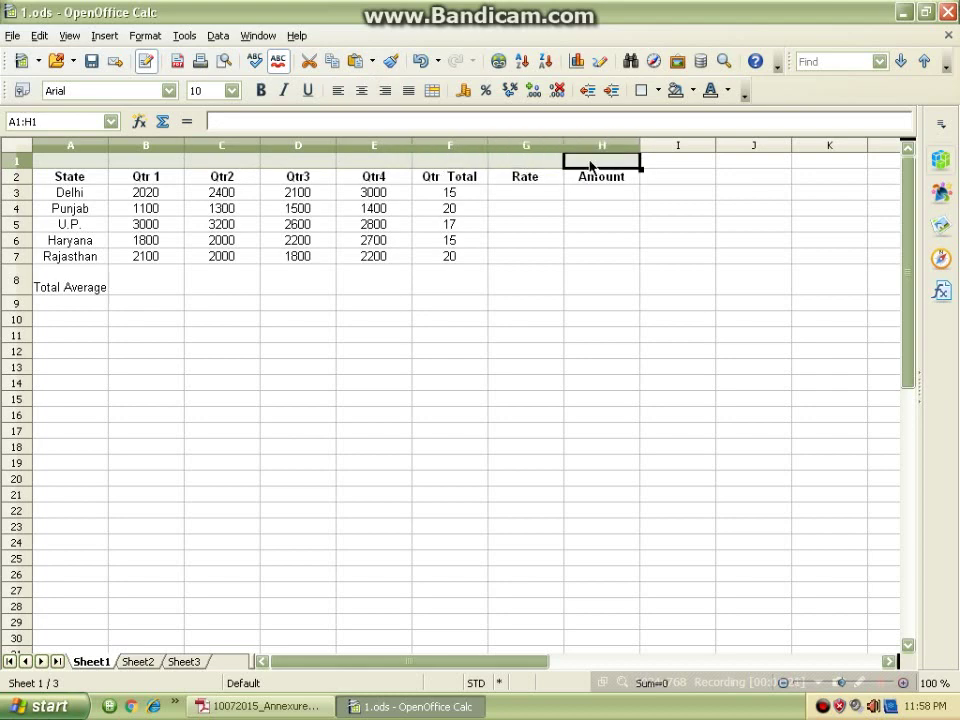
Merge the first-row cells and paste the REGIONAL SALES PROJECTION title into A1
left_click(437, 93)
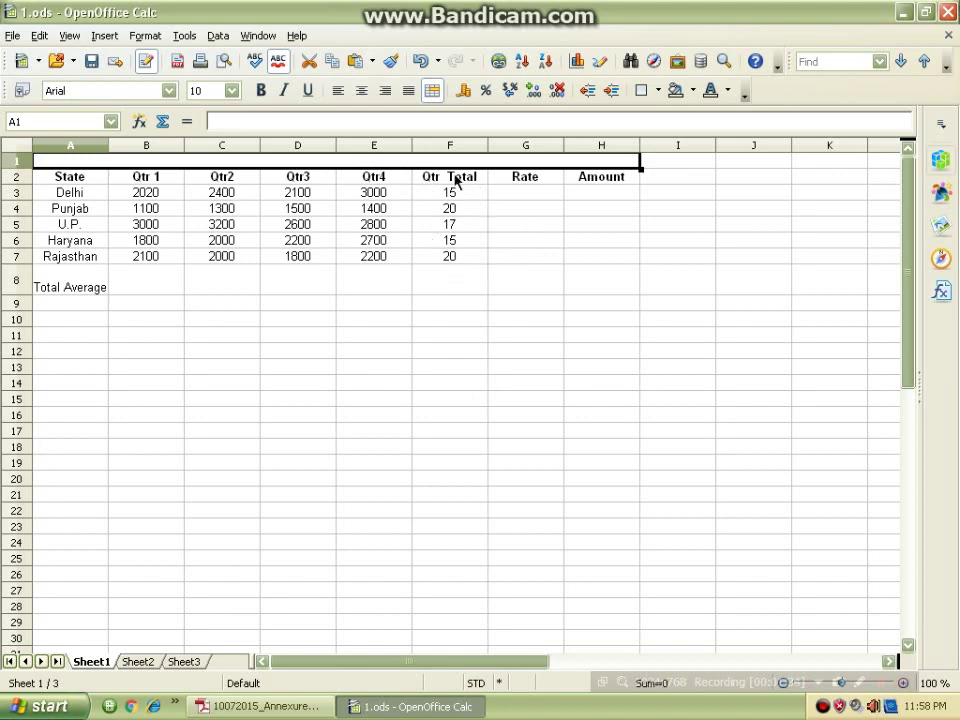
type("REGIONAL SALES PROJECTION")
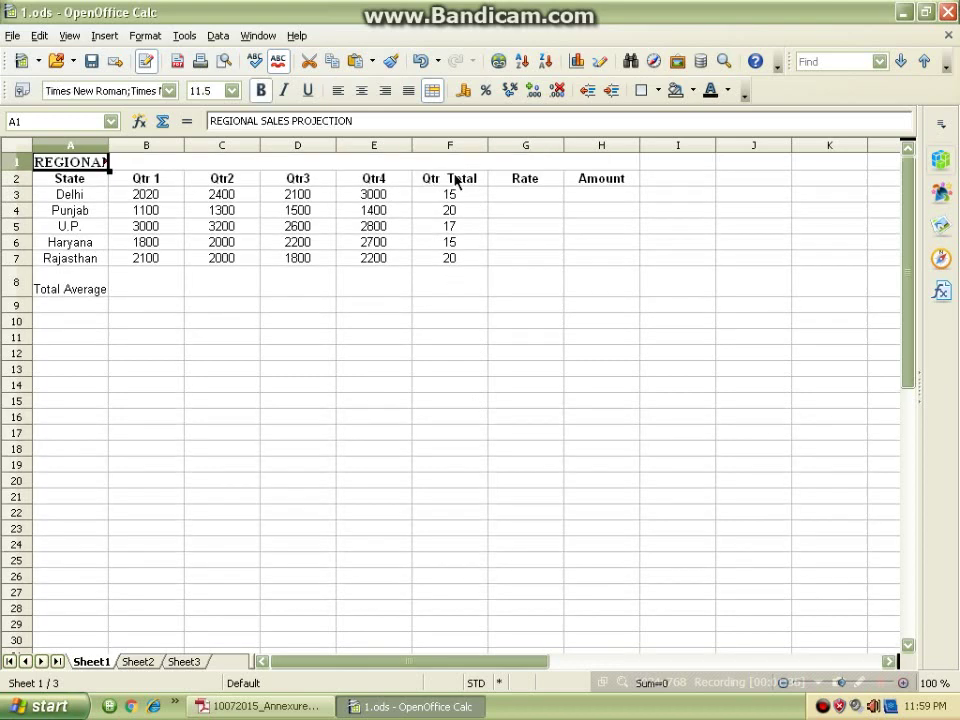
left_click(344, 356)
left_click(100, 161)
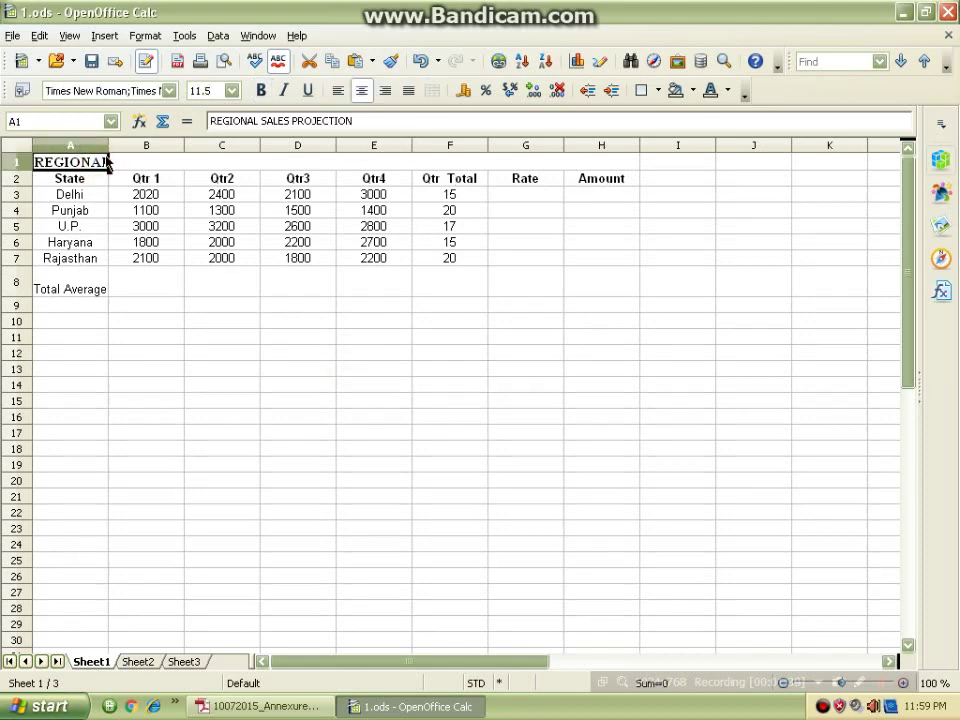
left_click_drag(100, 161, 250, 162)
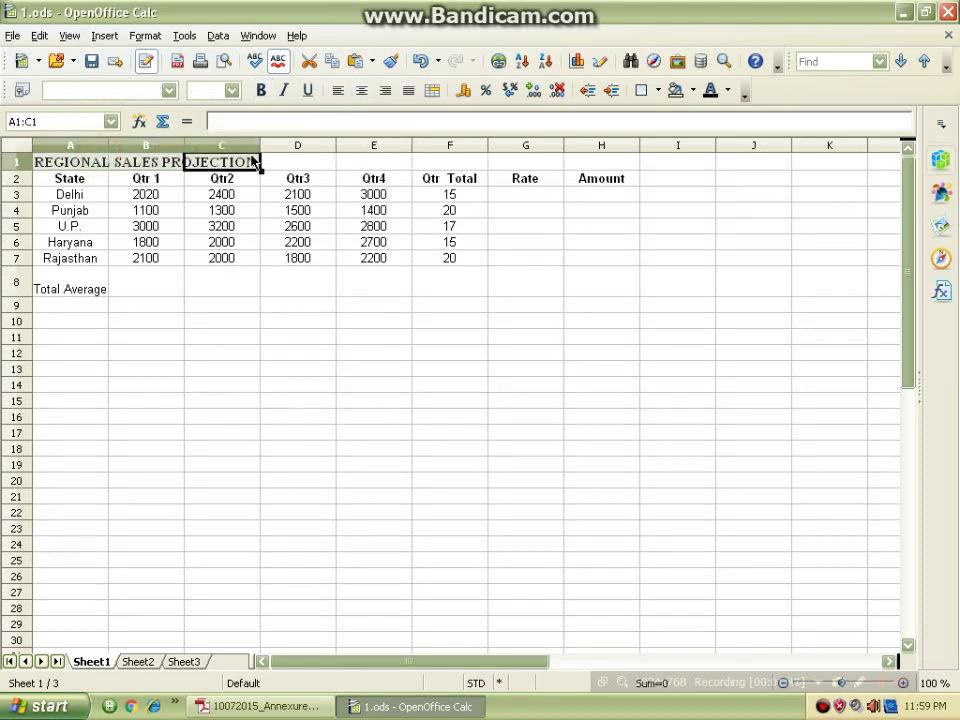
left_click_drag(349, 363, 349, 352)
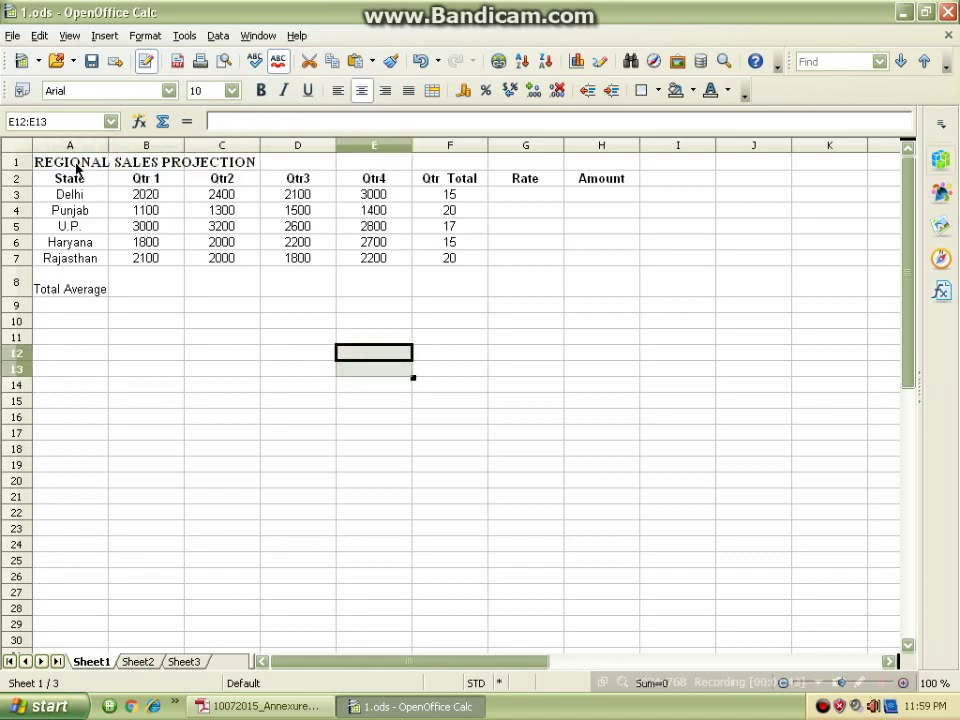
Undo and then redo the merge of the title row
key("ctrl+z")
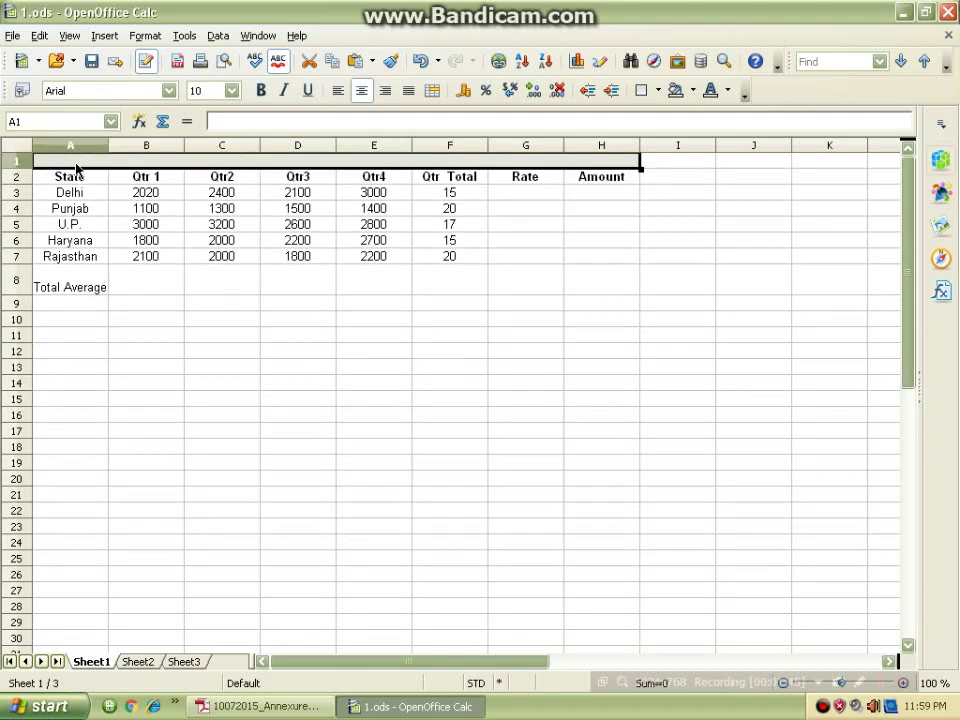
left_click(242, 414)
left_click(300, 162)
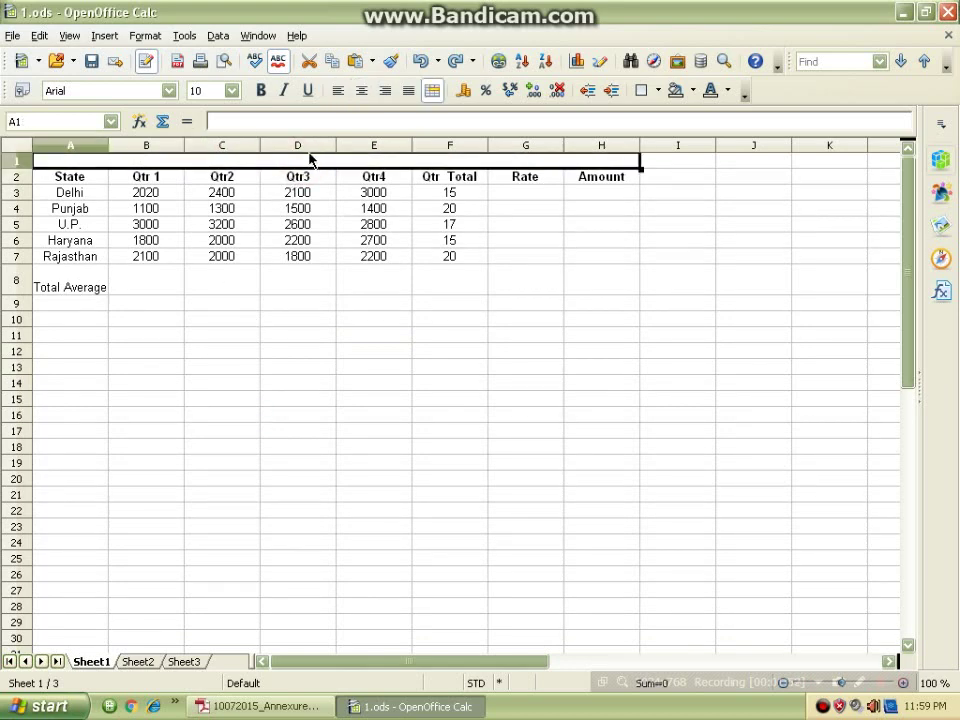
left_click(310, 146)
left_click(293, 162)
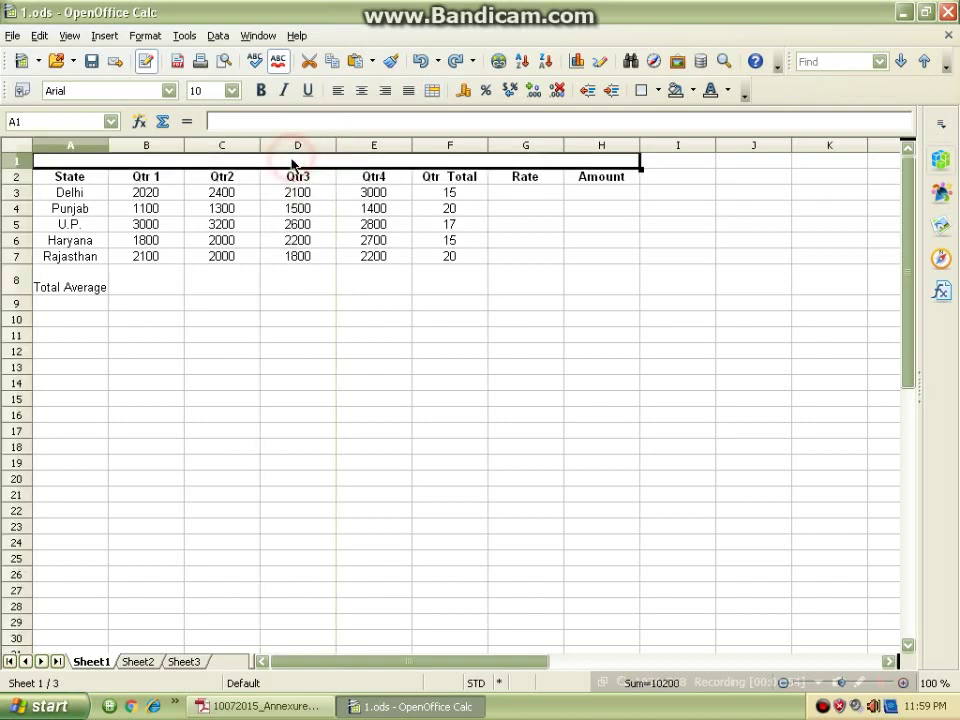
key("ctrl+y")
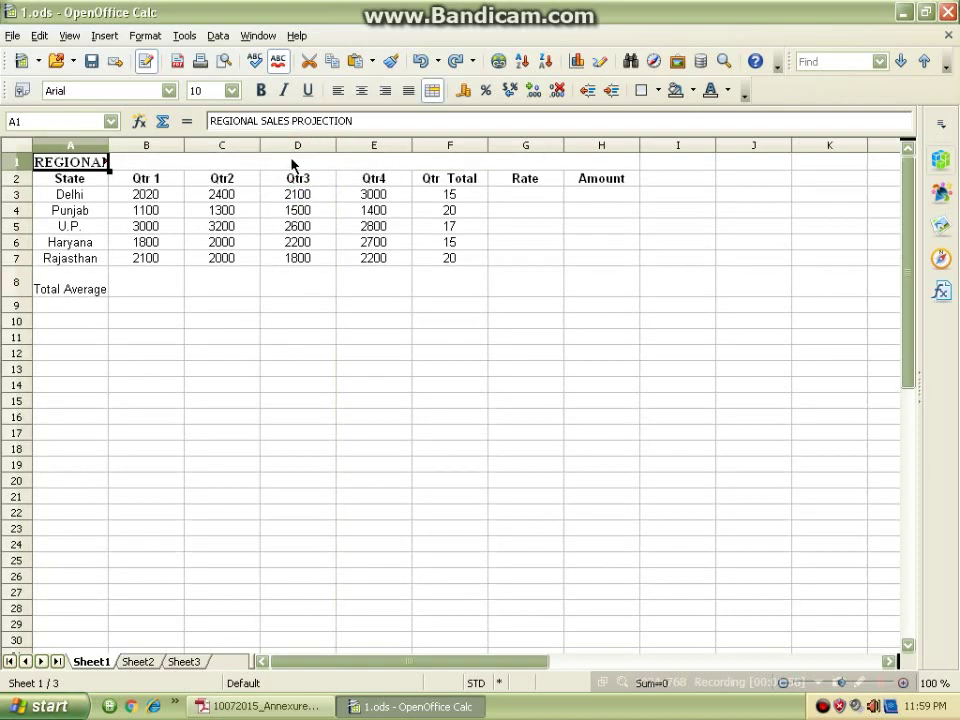
left_click(160, 372)
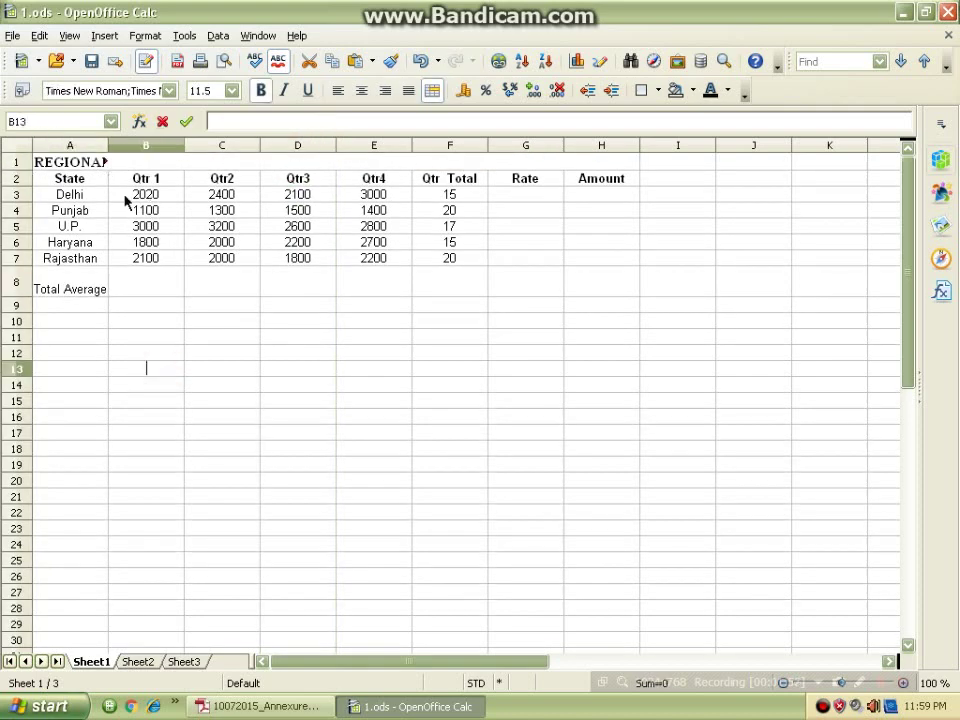
Merge A1:H1 into one cell and centre the title in it
left_click(85, 165)
left_click_drag(108, 165, 615, 136)
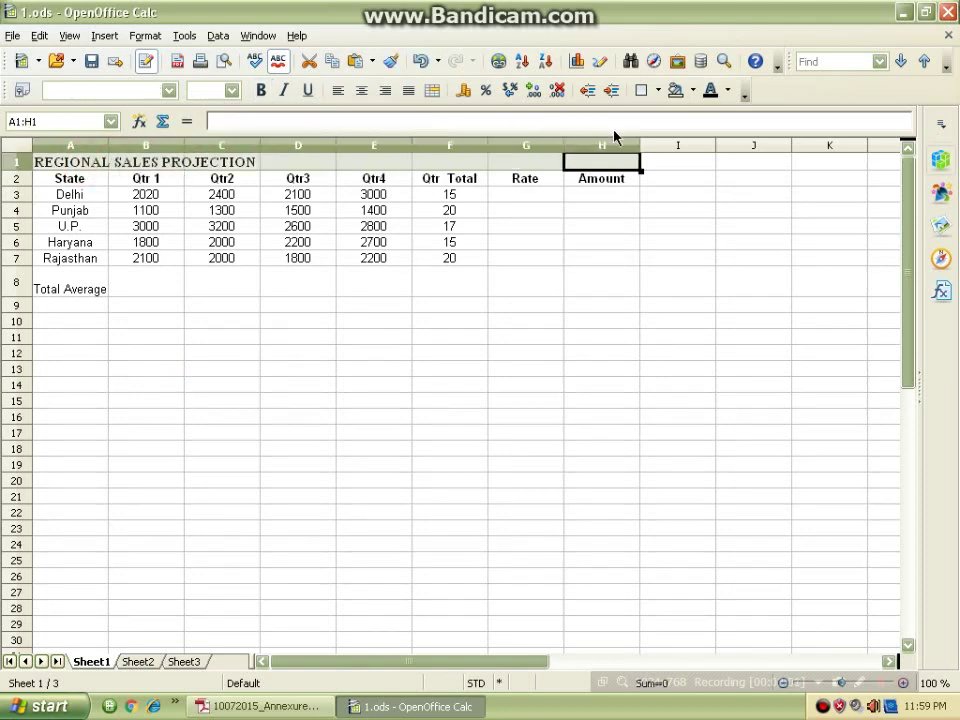
left_click(433, 97)
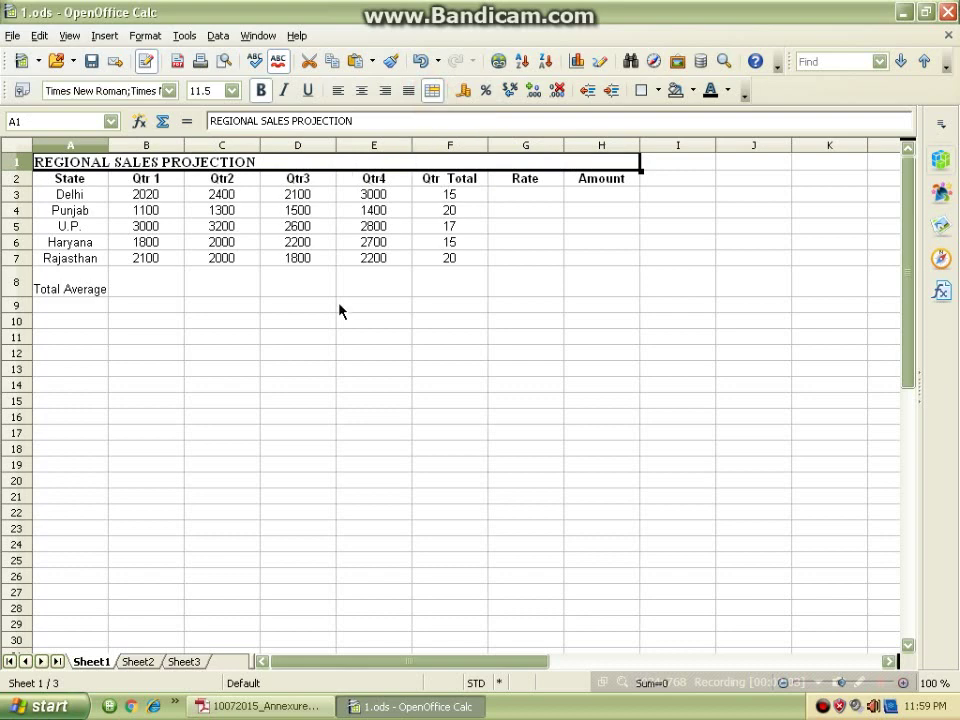
left_click(362, 93)
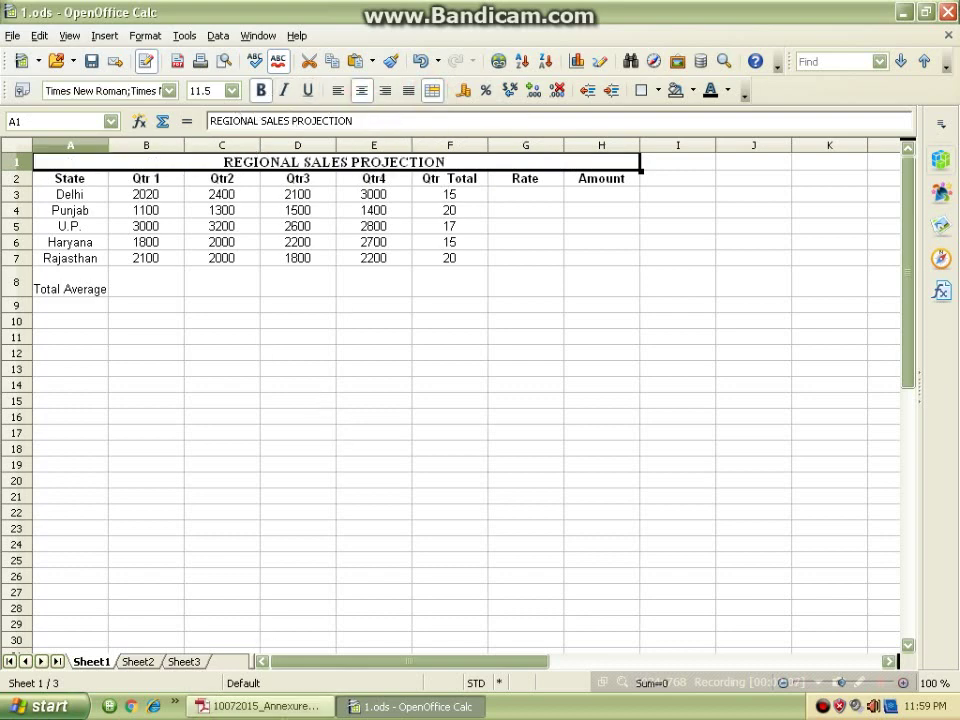
left_click(260, 706)
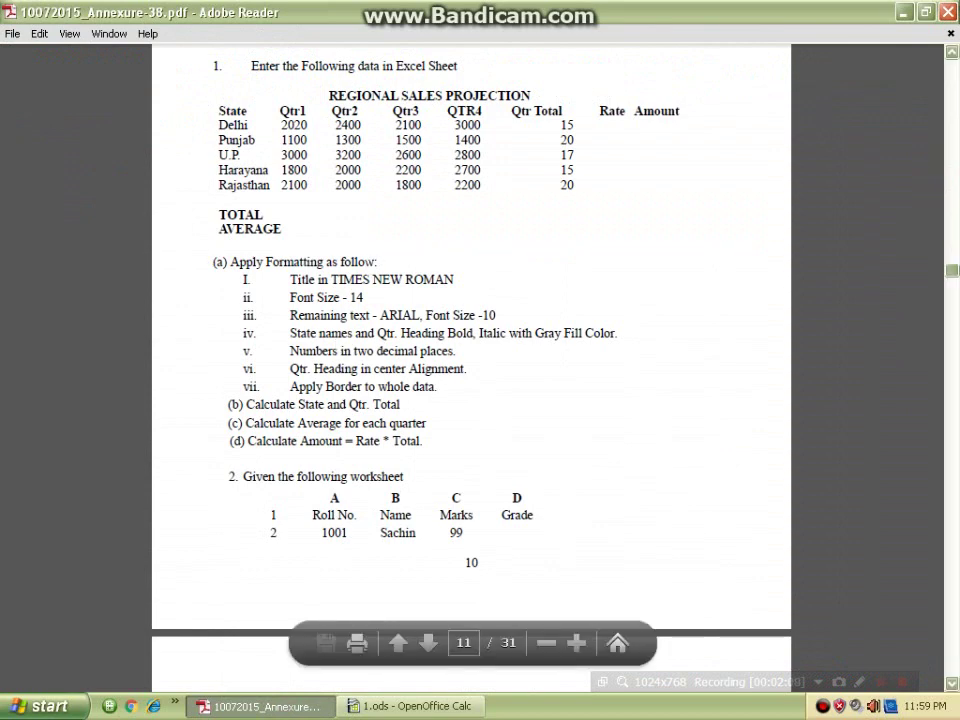
Set the A1 title to Times New Roman at font size 14
left_click(410, 706)
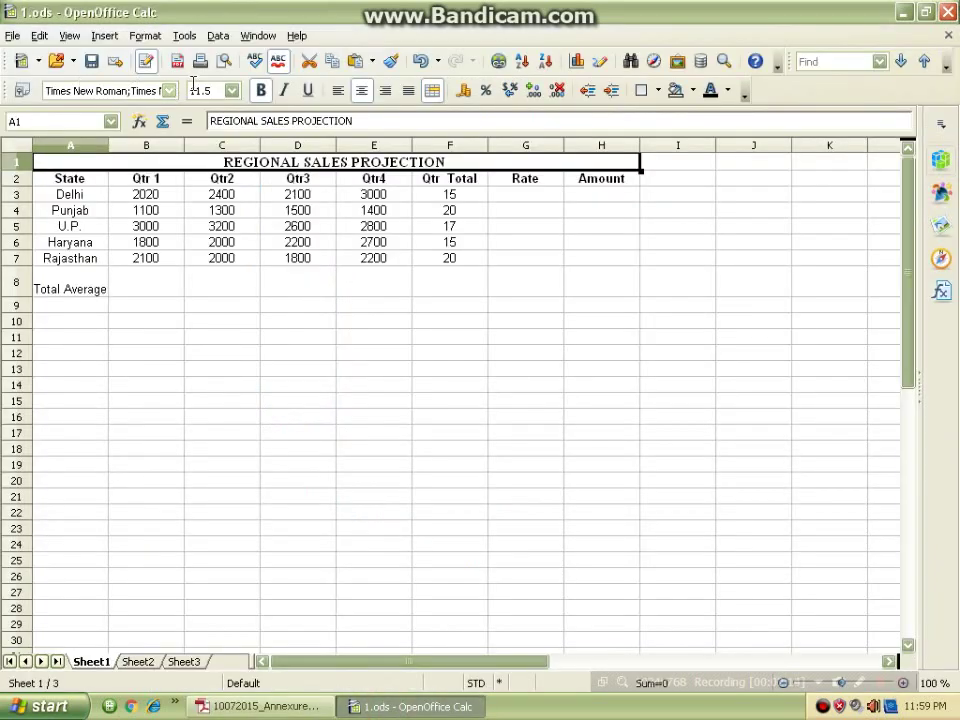
left_click(232, 91)
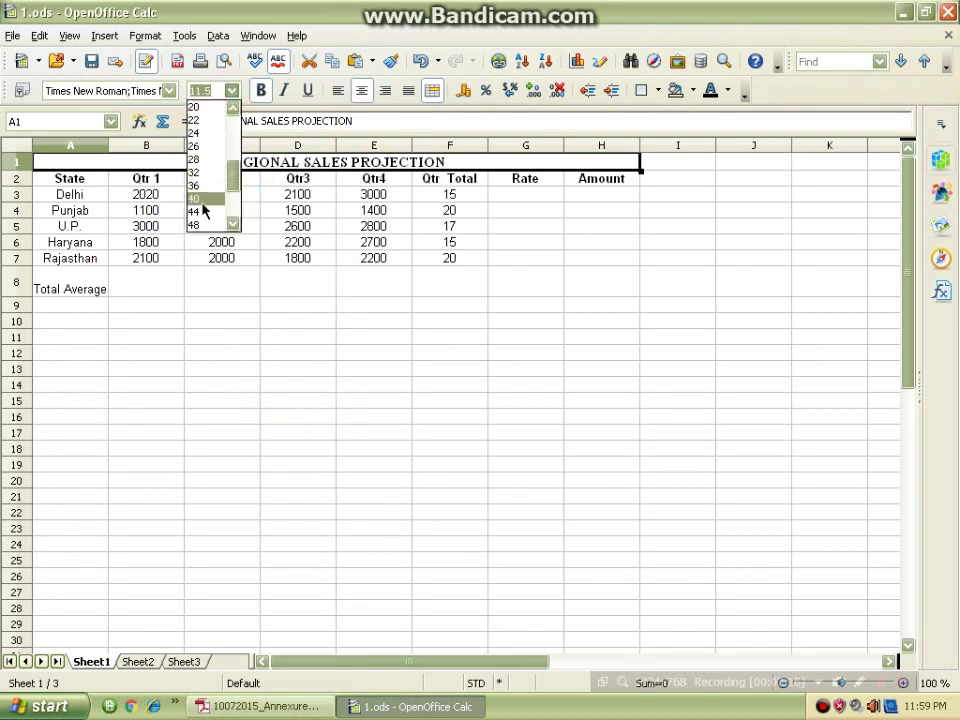
scroll(196, 140, "up", 4)
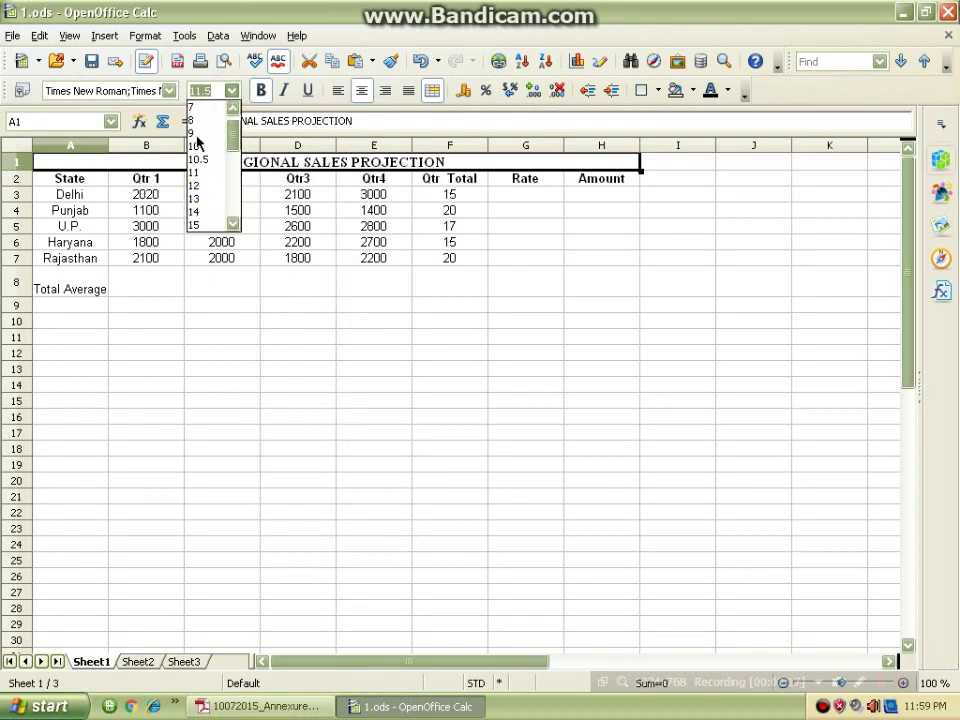
left_click(196, 211)
left_click(169, 91)
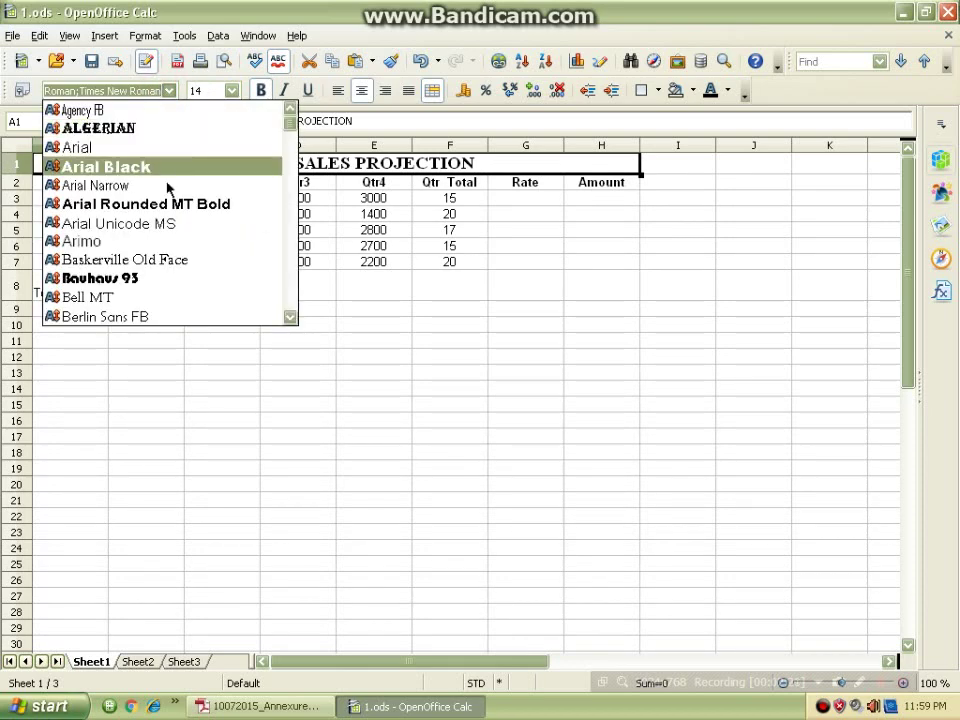
scroll(150, 250, "down", 1)
scroll(147, 246, "down", 2)
scroll(147, 246, "up", 3)
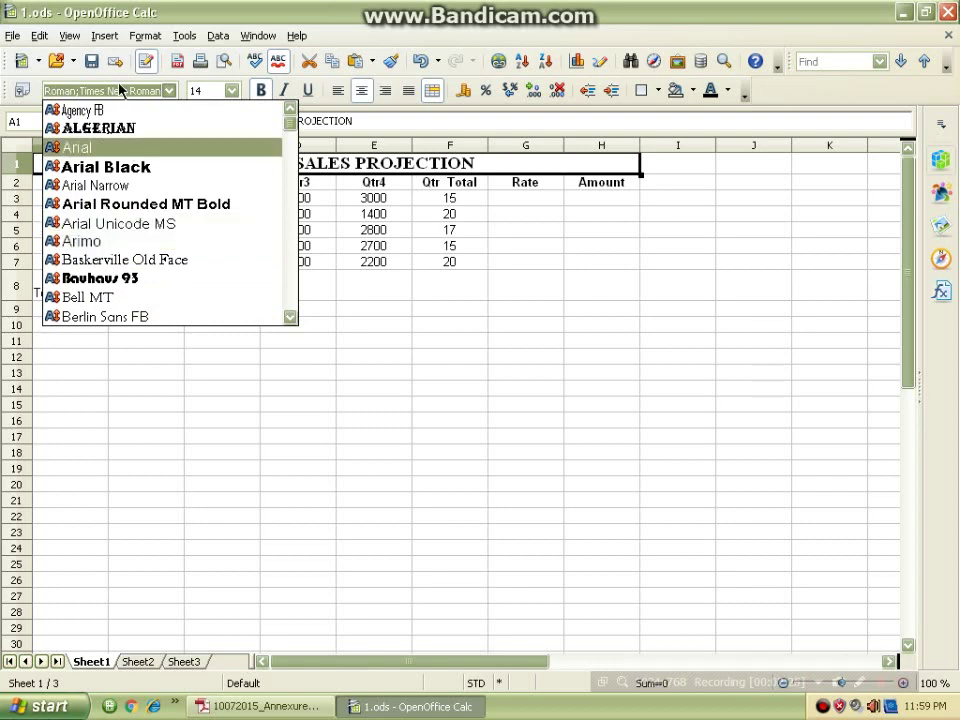
type("T")
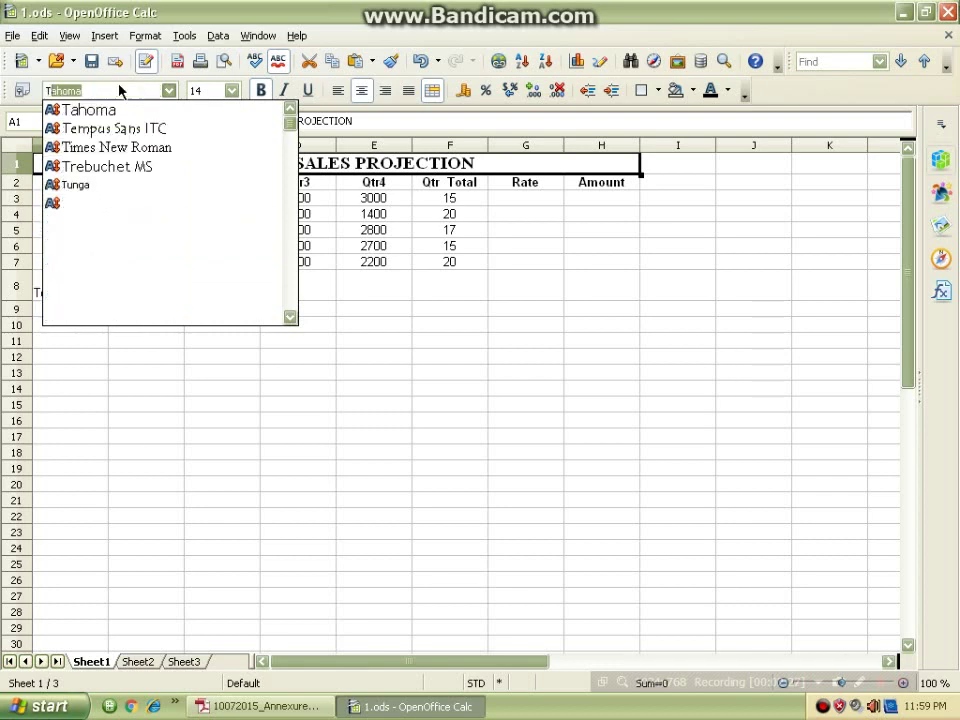
type("imes New R")
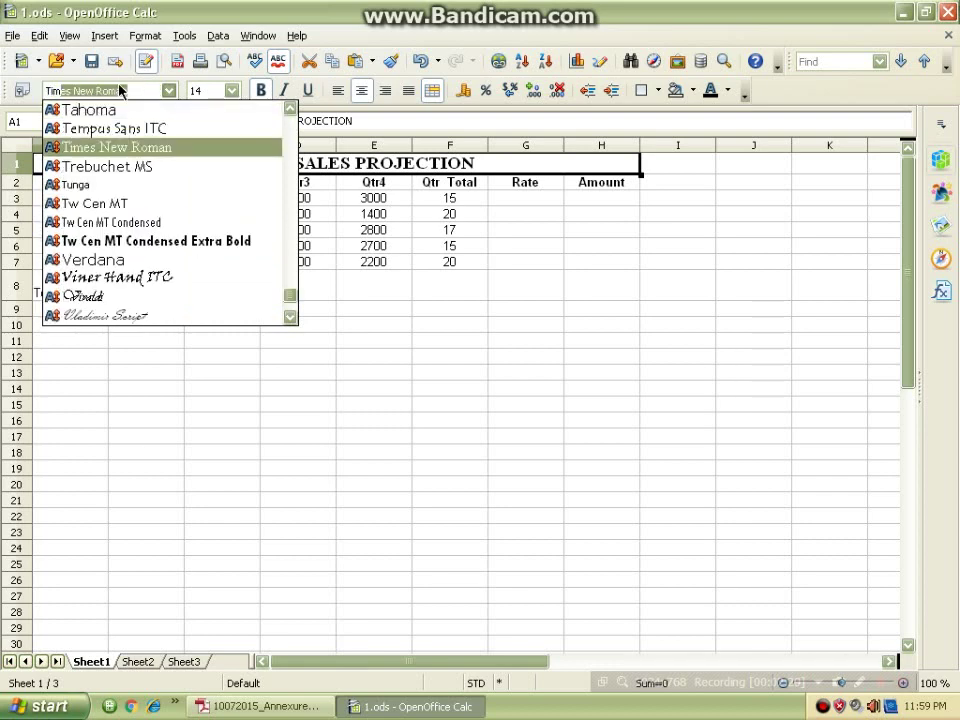
key("Return")
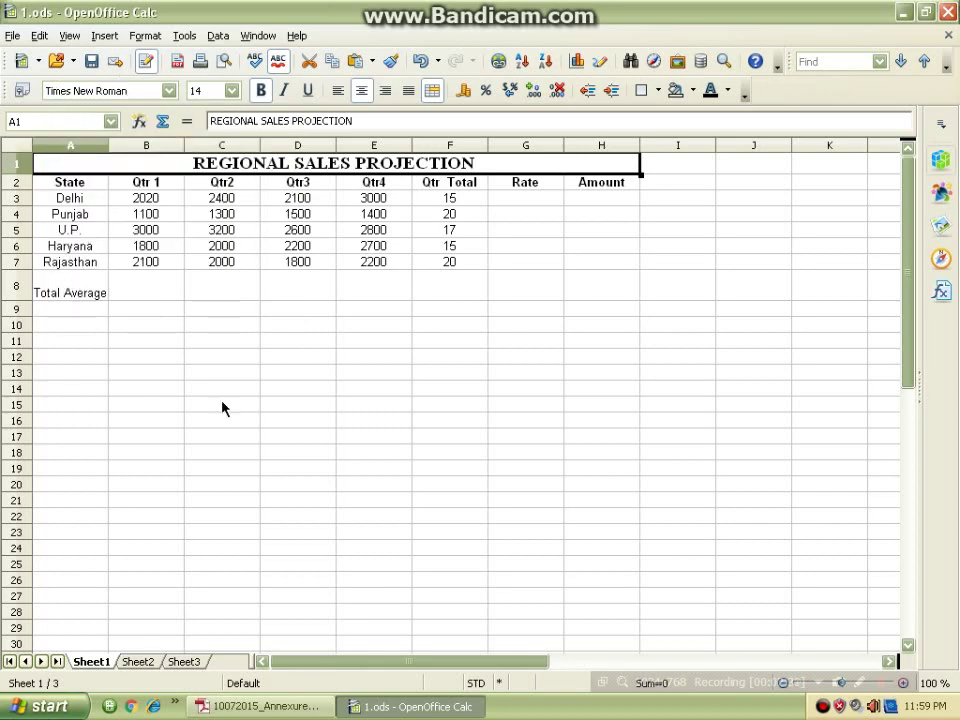
left_click(300, 706)
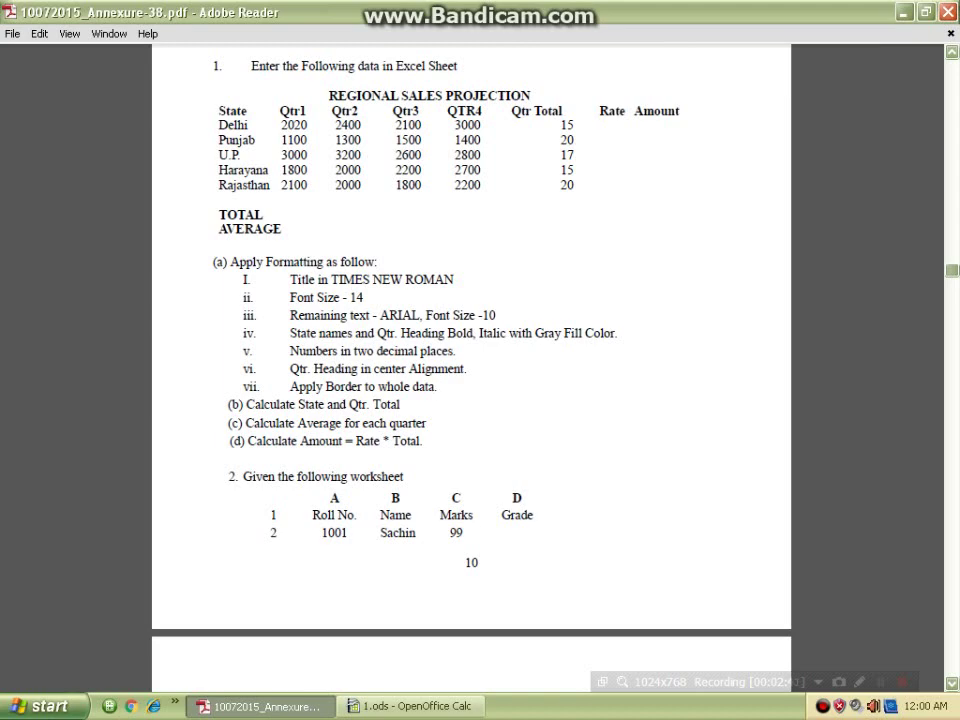
Format the range A2:L32 below the title as Arial, size 10
left_click(450, 706)
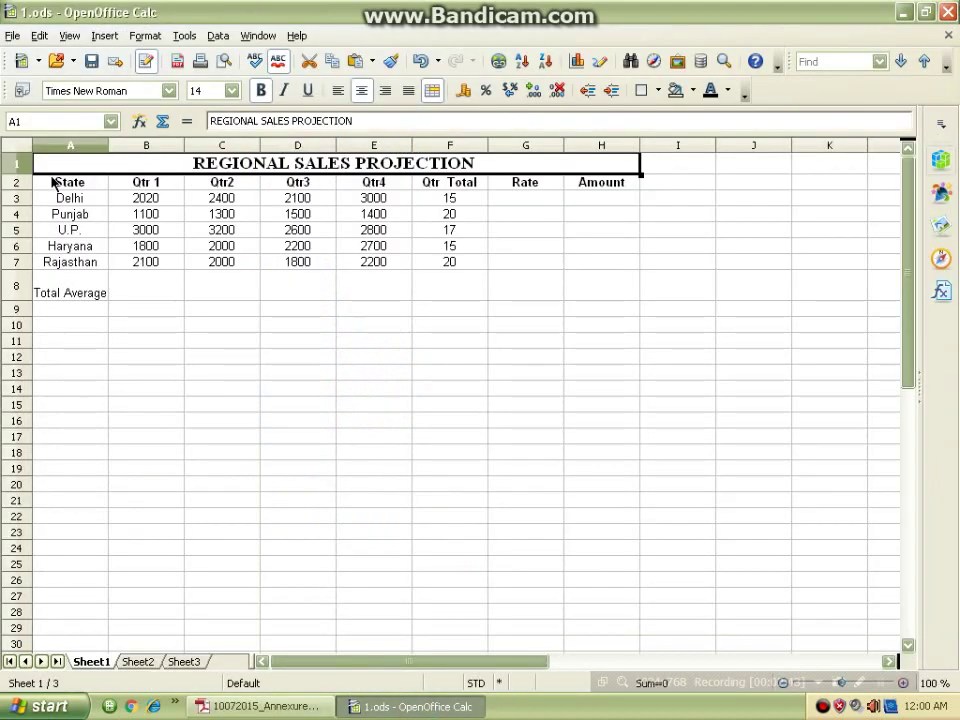
left_click_drag(55, 182, 950, 690)
scroll(283, 296, "up", 1)
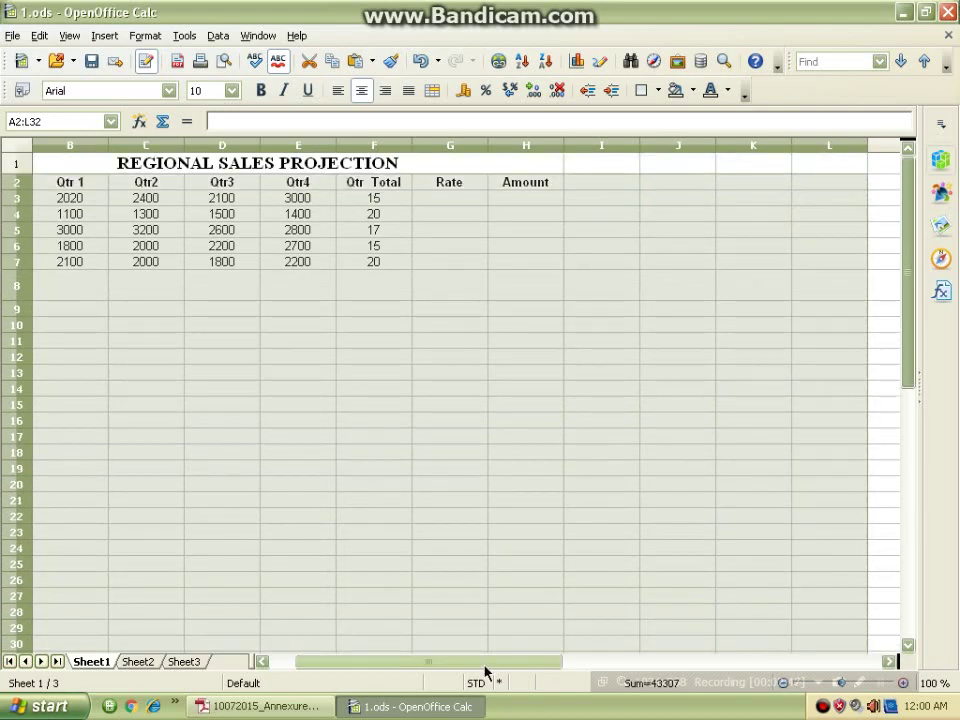
left_click_drag(486, 662, 394, 664)
left_click(231, 91)
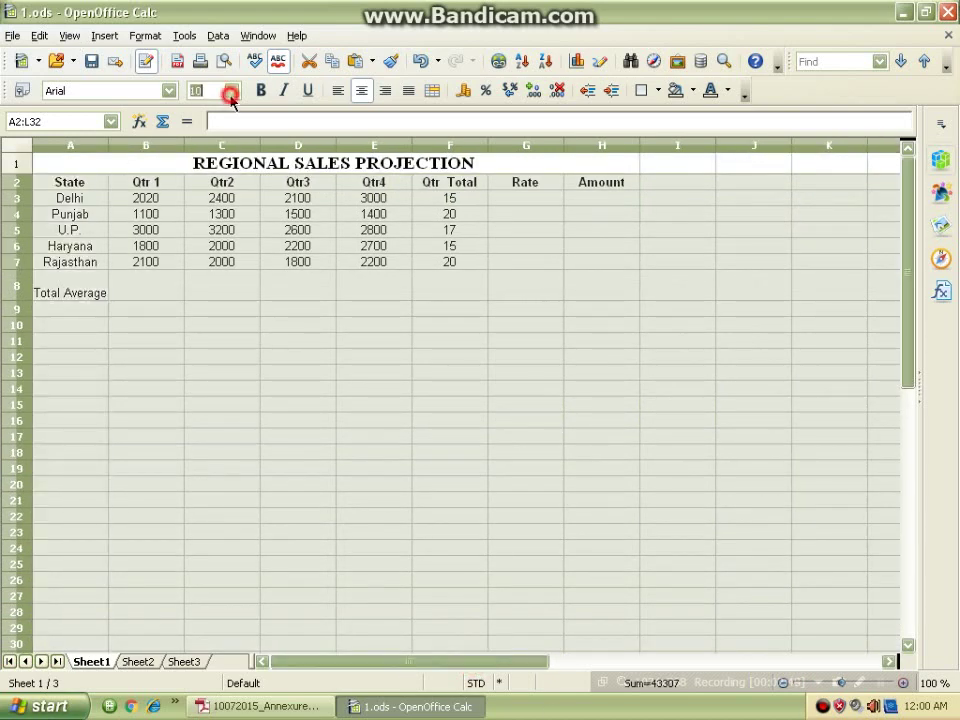
left_click(208, 154)
left_click(132, 90)
key("BackSpace")
key("BackSpace")
key("BackSpace")
type("Arial")
left_click(193, 316)
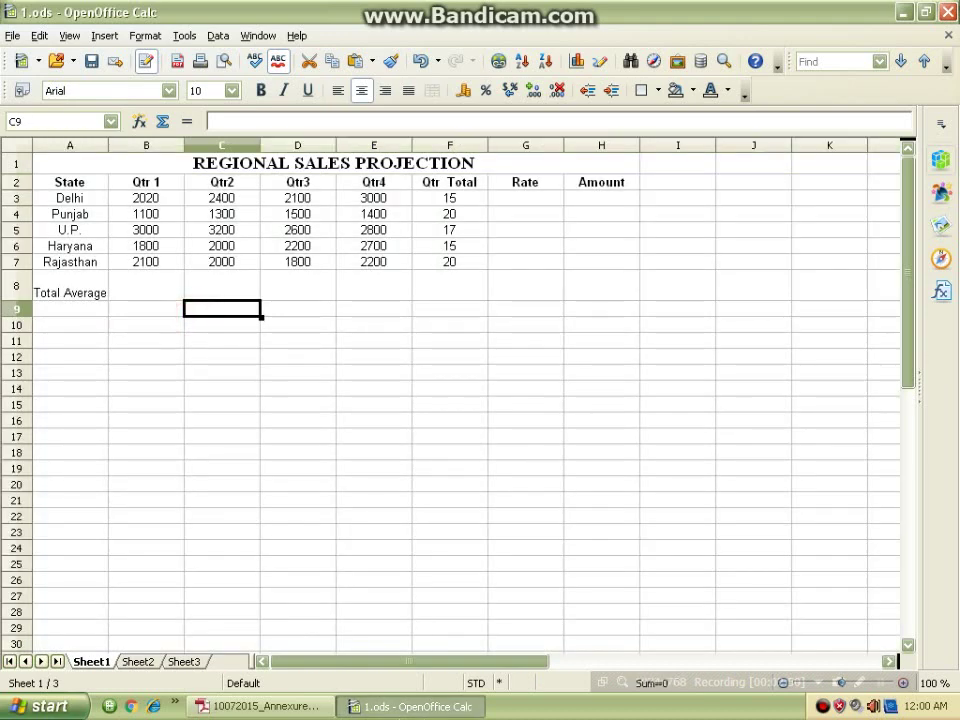
left_click(258, 706)
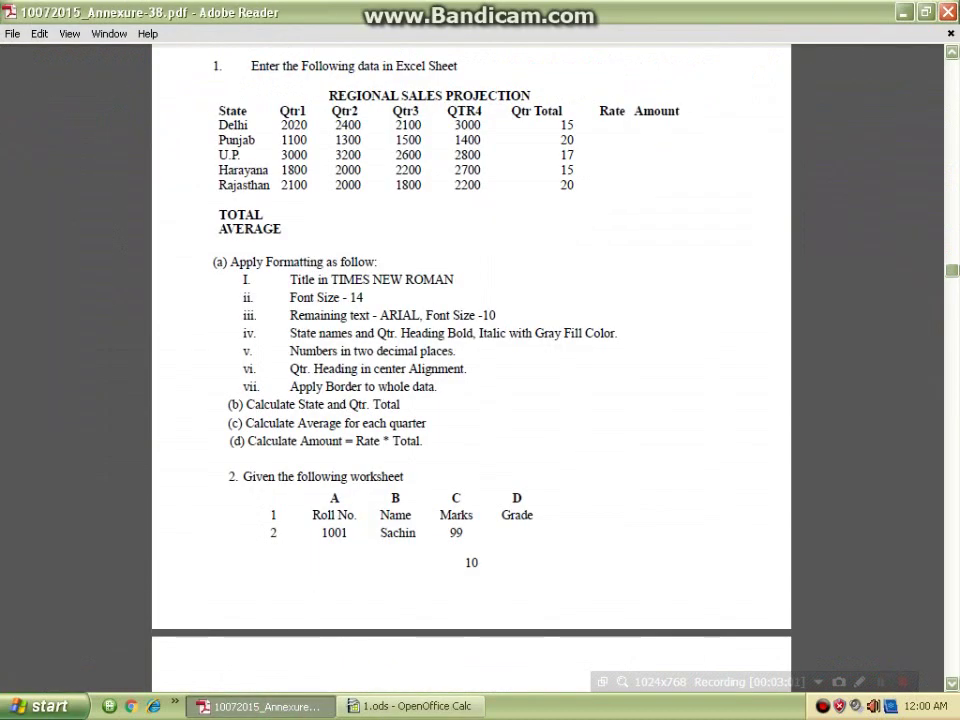
Make the Total Average label in A8 bold
left_click(410, 706)
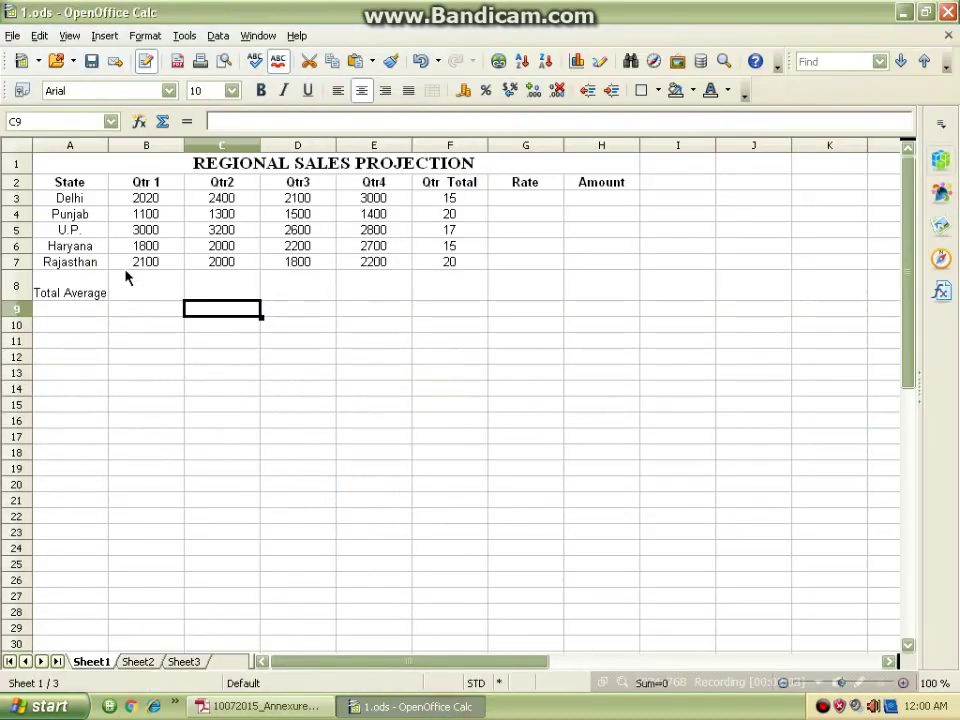
left_click(42, 285)
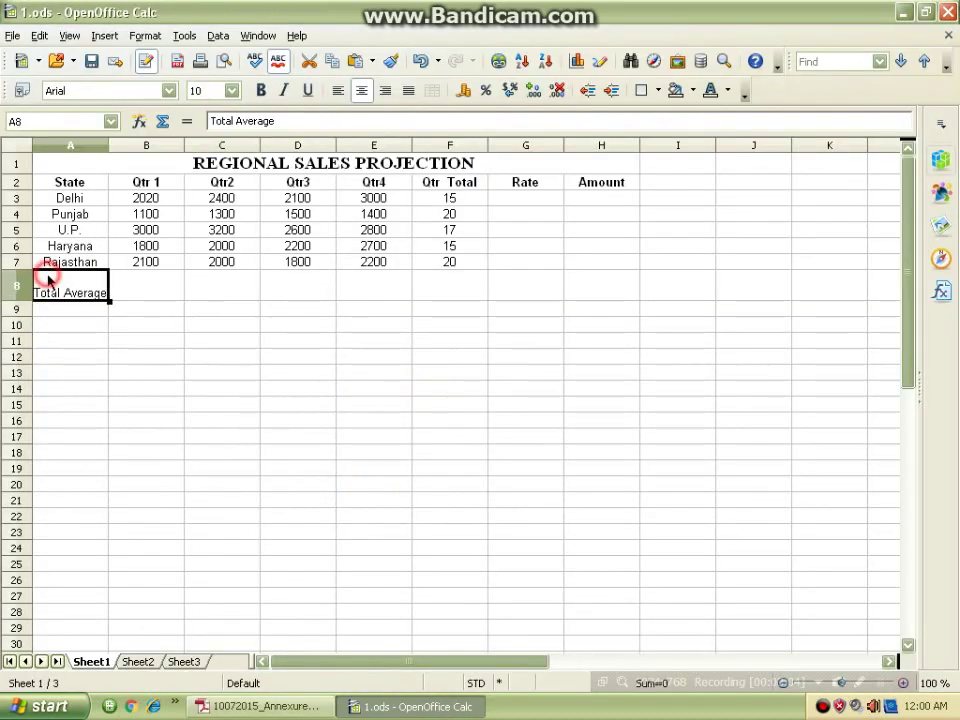
left_click(261, 90)
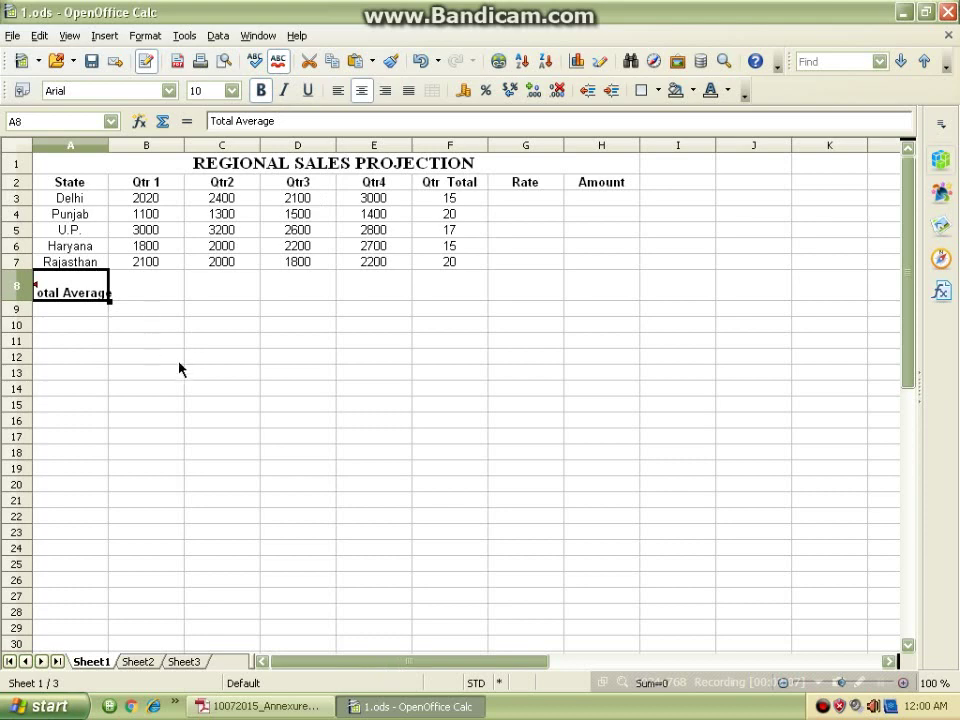
left_click(71, 343)
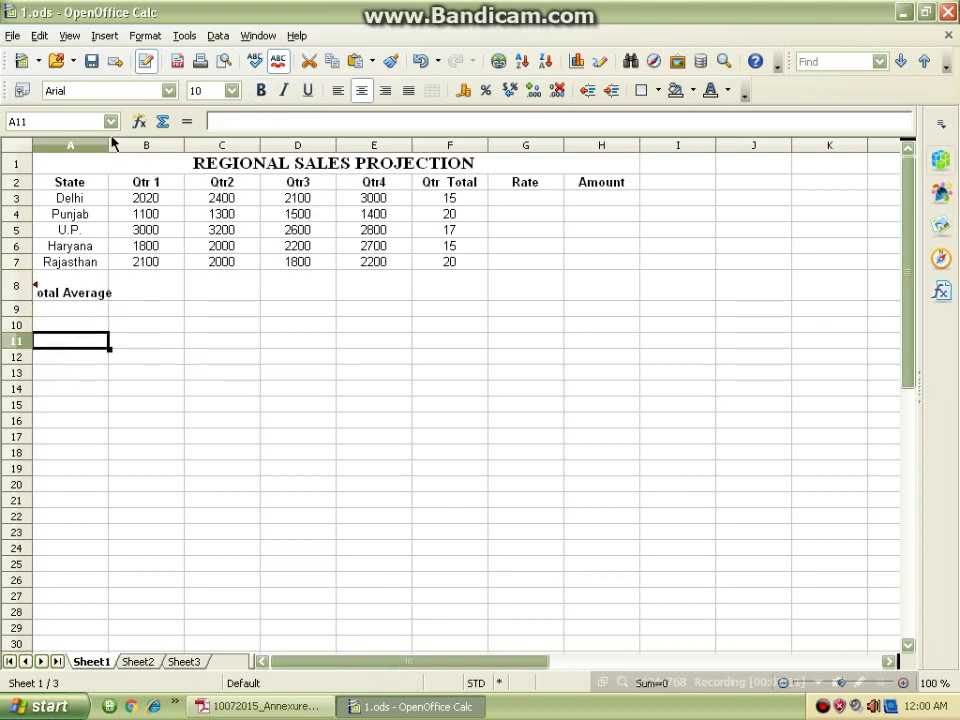
Widen column A to about 0.99" so Total Average fits
left_click_drag(109, 145, 119, 146)
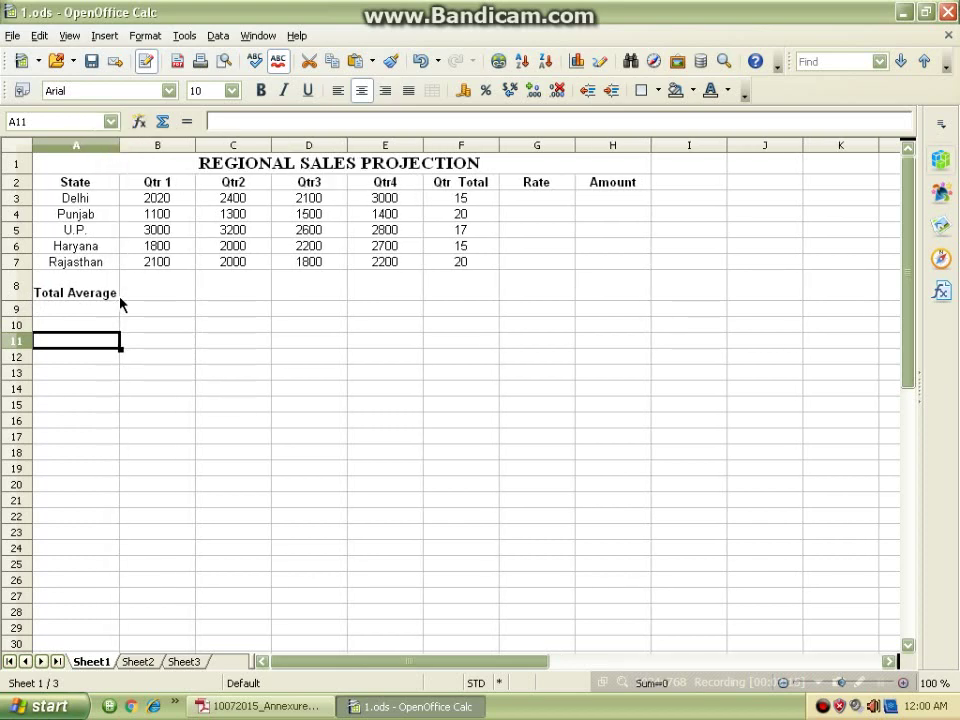
left_click(154, 291)
left_click(265, 706)
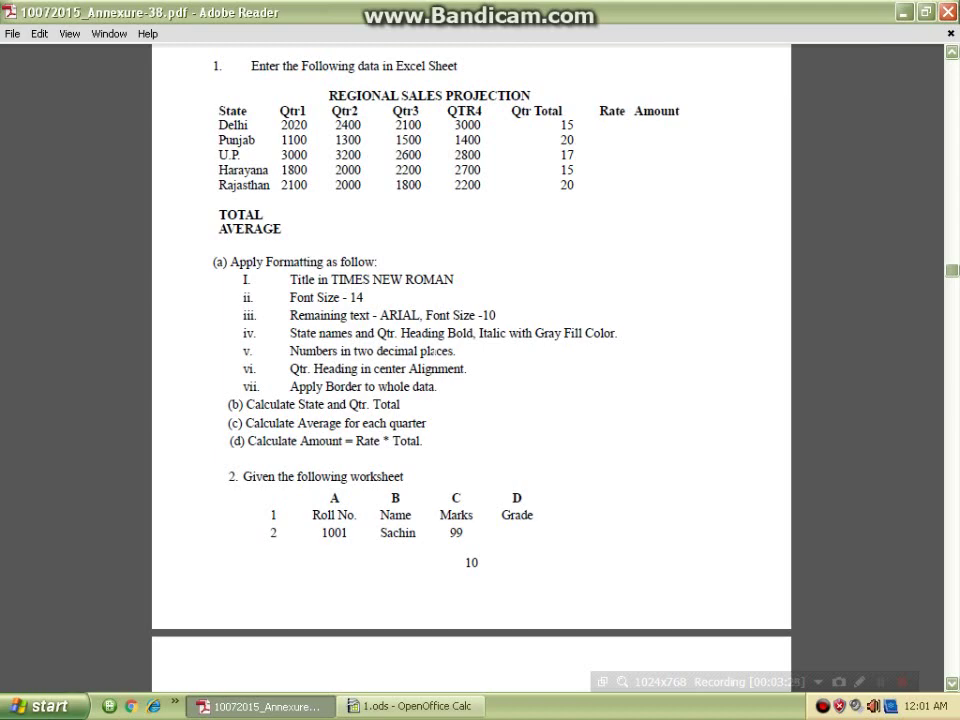
left_click(440, 704)
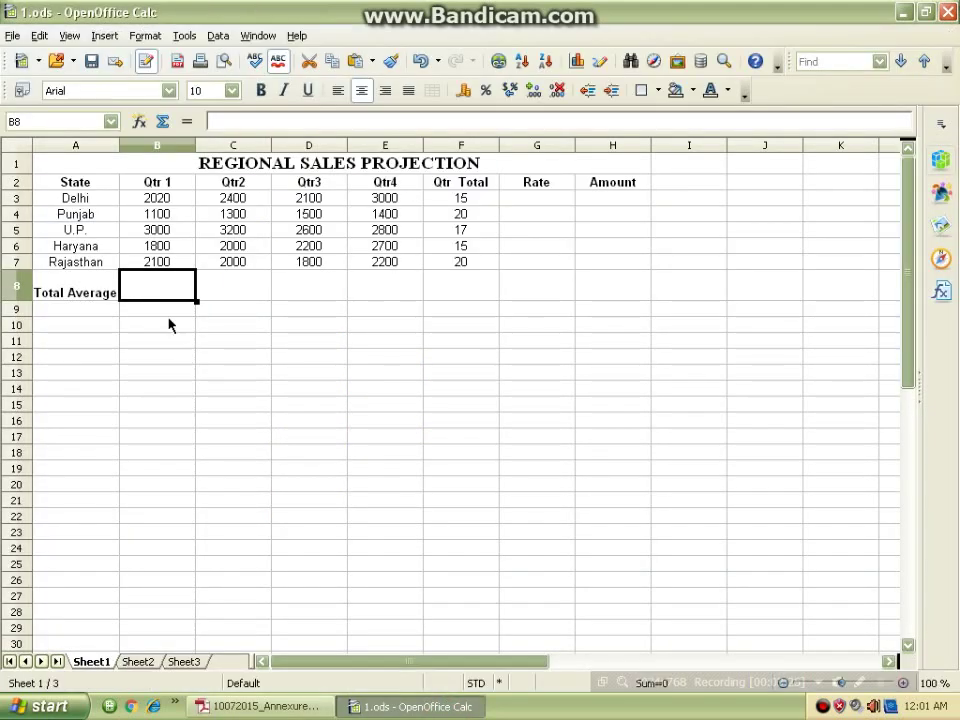
Make the A2:F2 headings, State through Qtr Total, gray and italic
left_click_drag(105, 184, 465, 184)
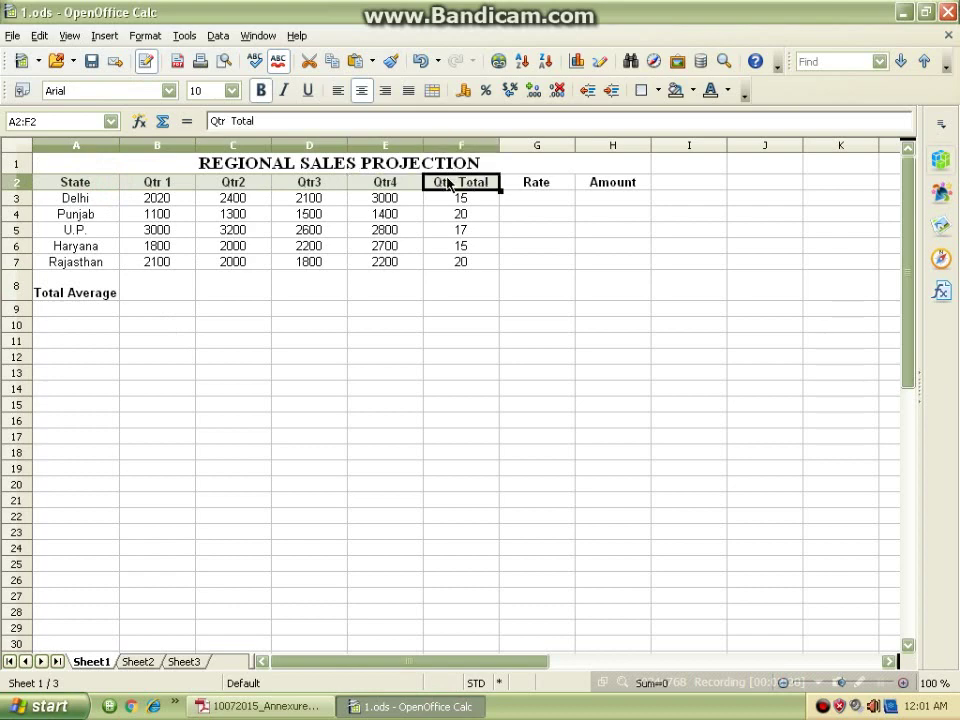
left_click(729, 91)
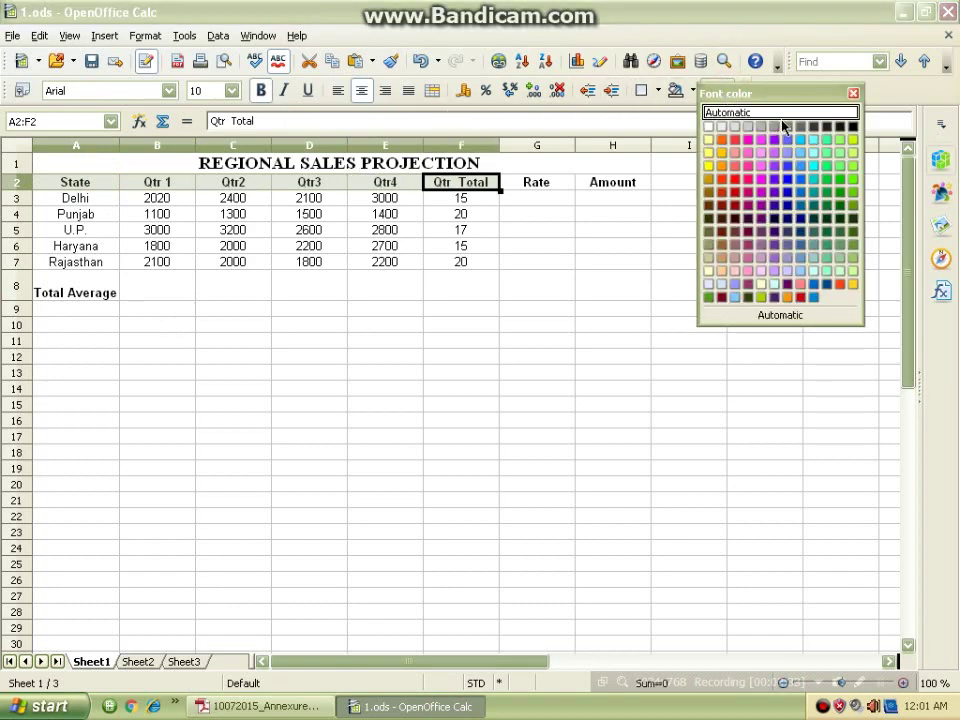
left_click(788, 127)
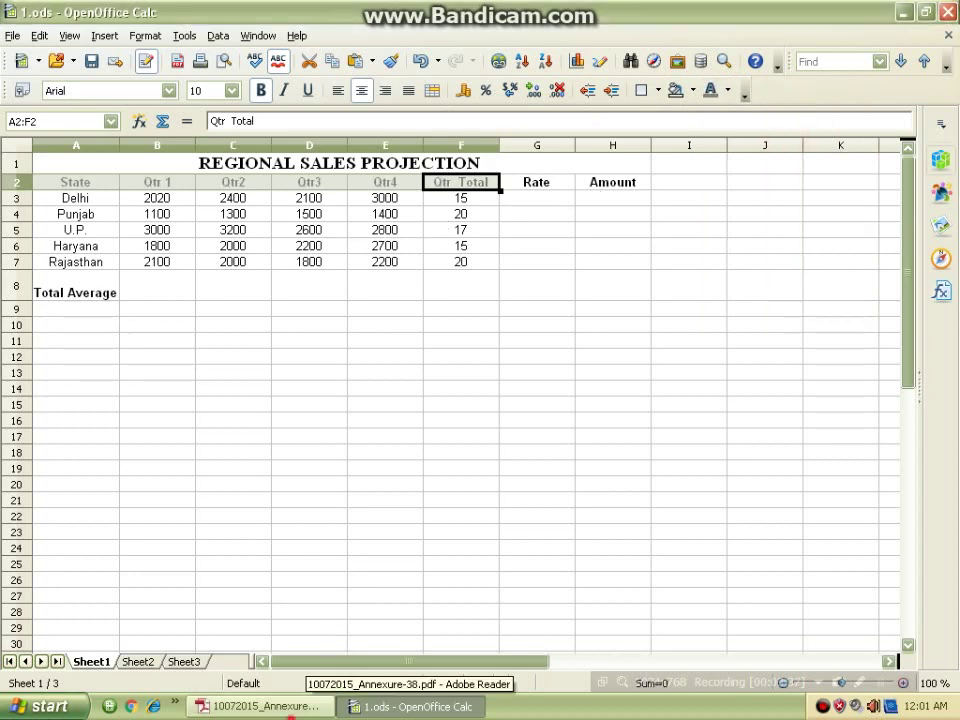
left_click(262, 706)
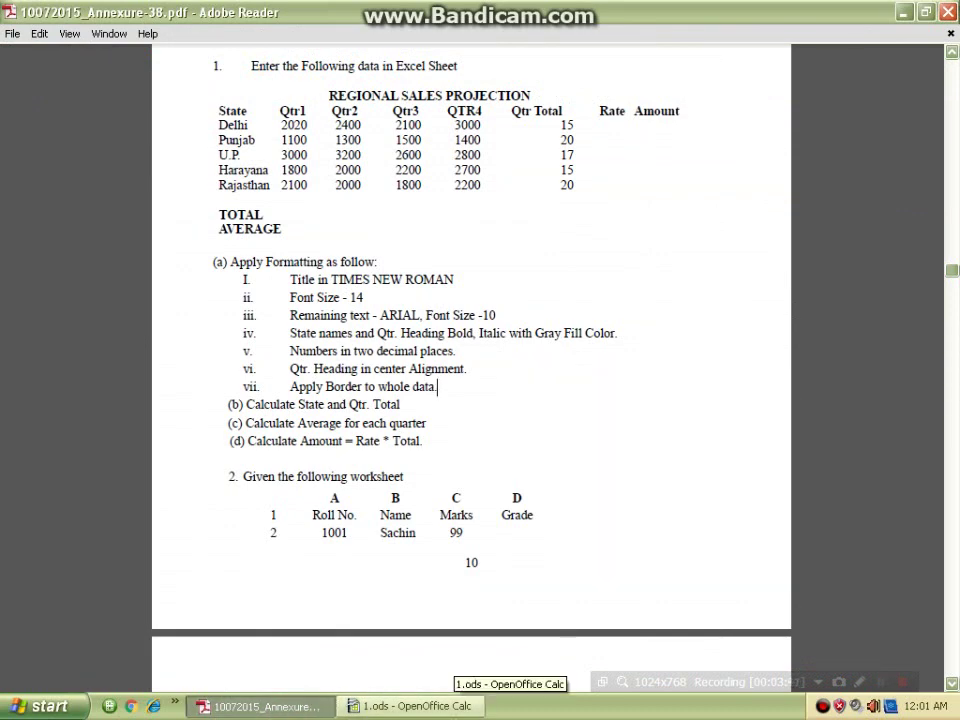
left_click(410, 706)
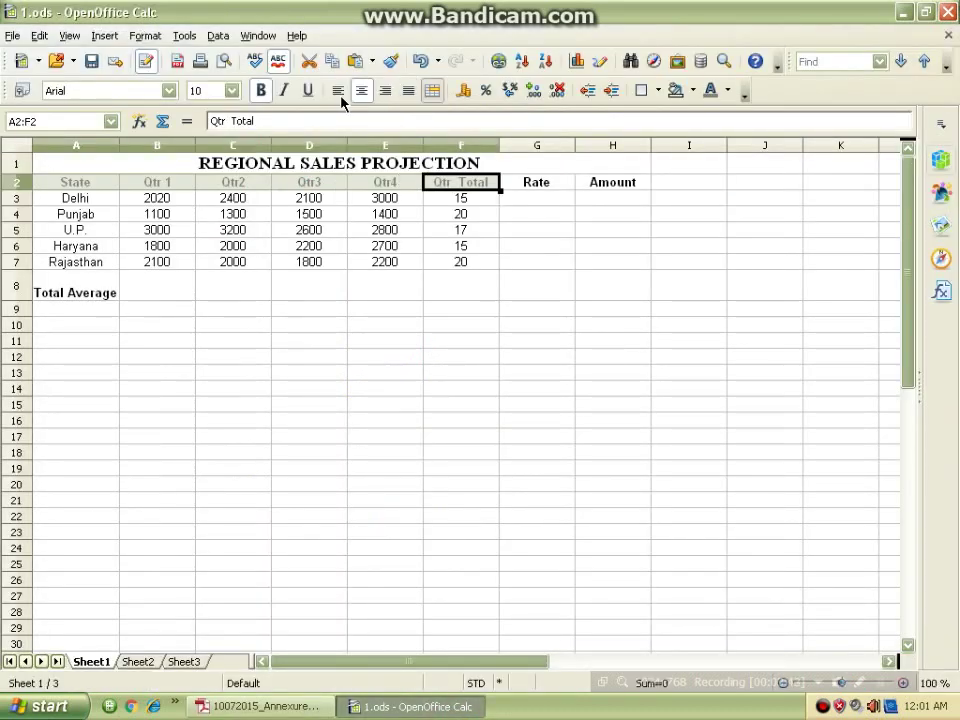
left_click(284, 90)
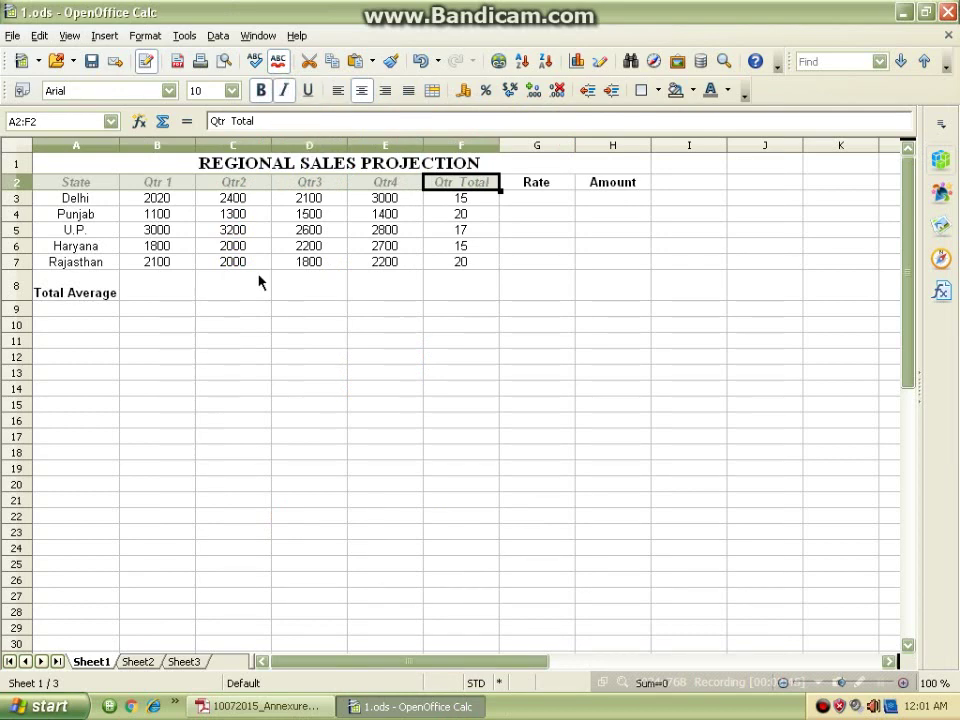
left_click(262, 333)
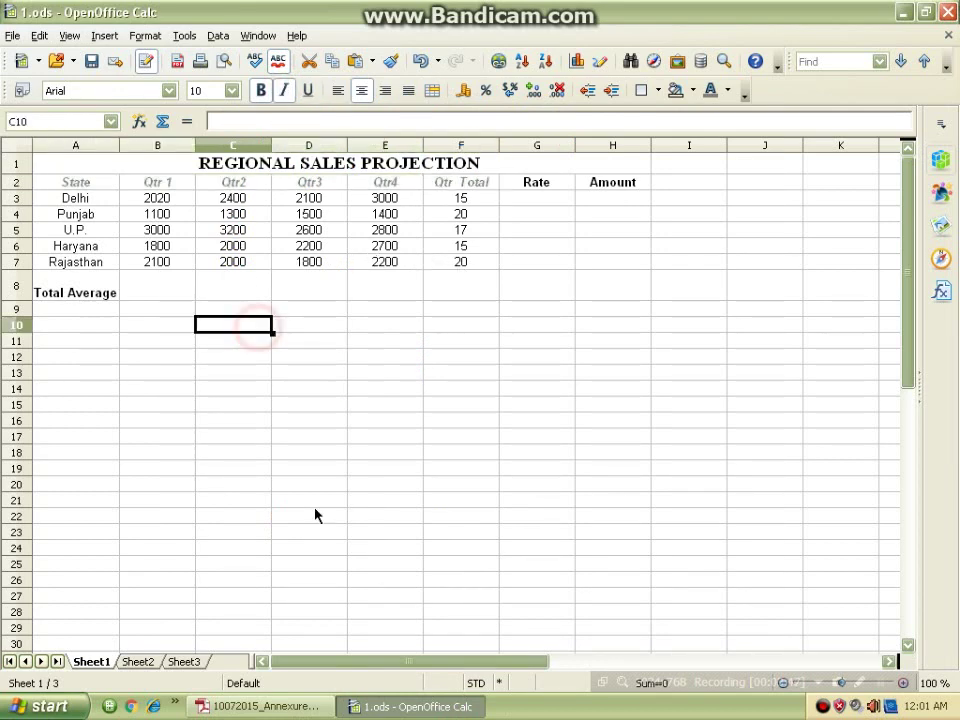
left_click(258, 706)
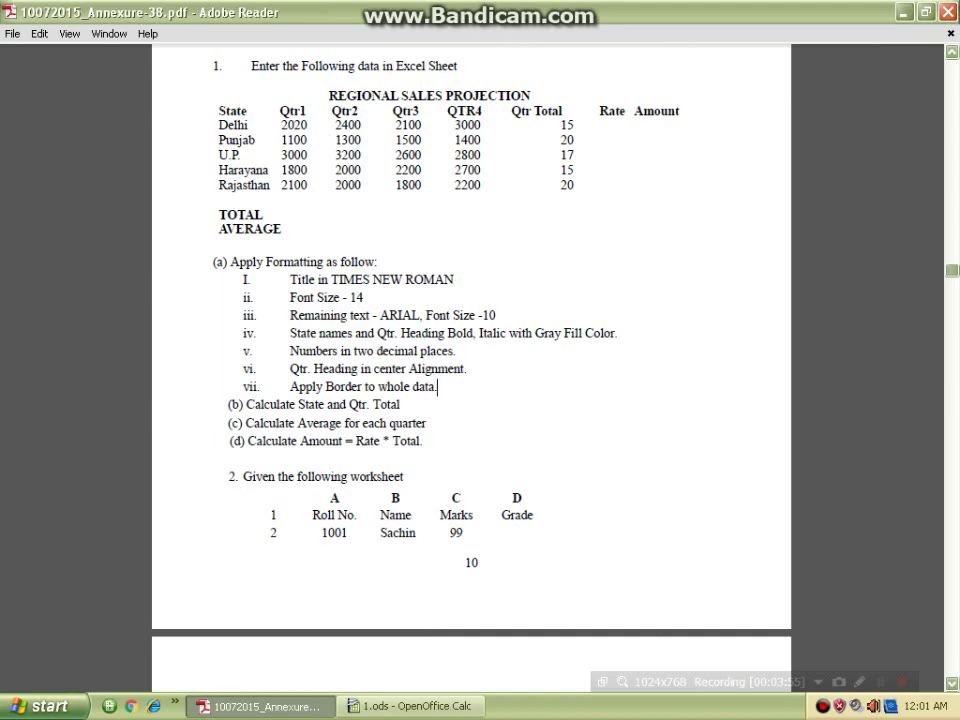
Show the figures in B3:H9 with two decimal places
left_click(410, 706)
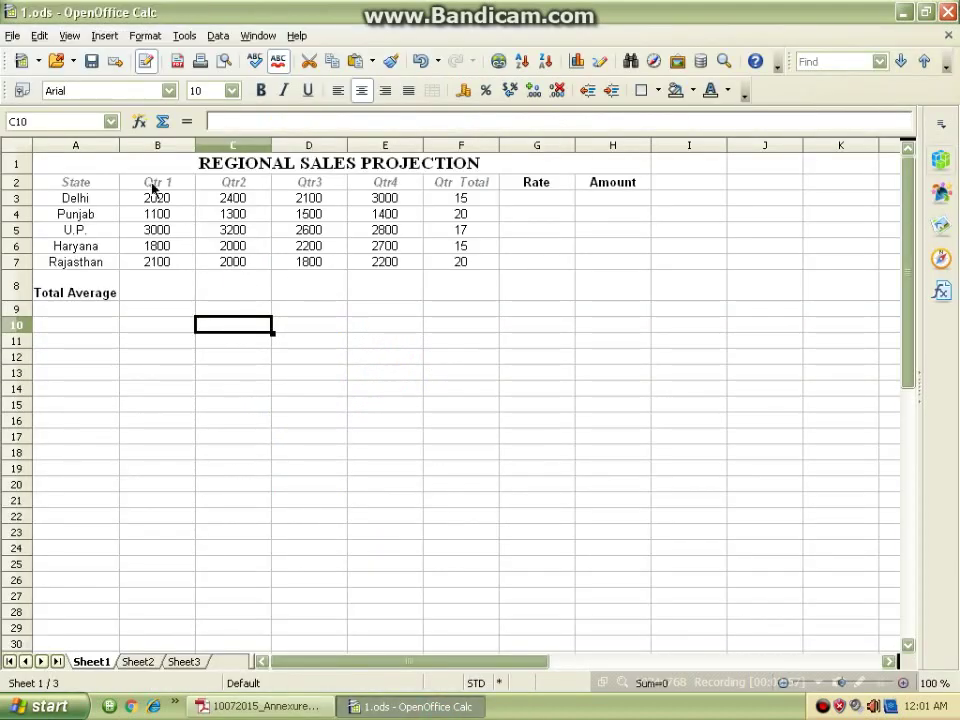
left_click_drag(157, 184, 309, 262)
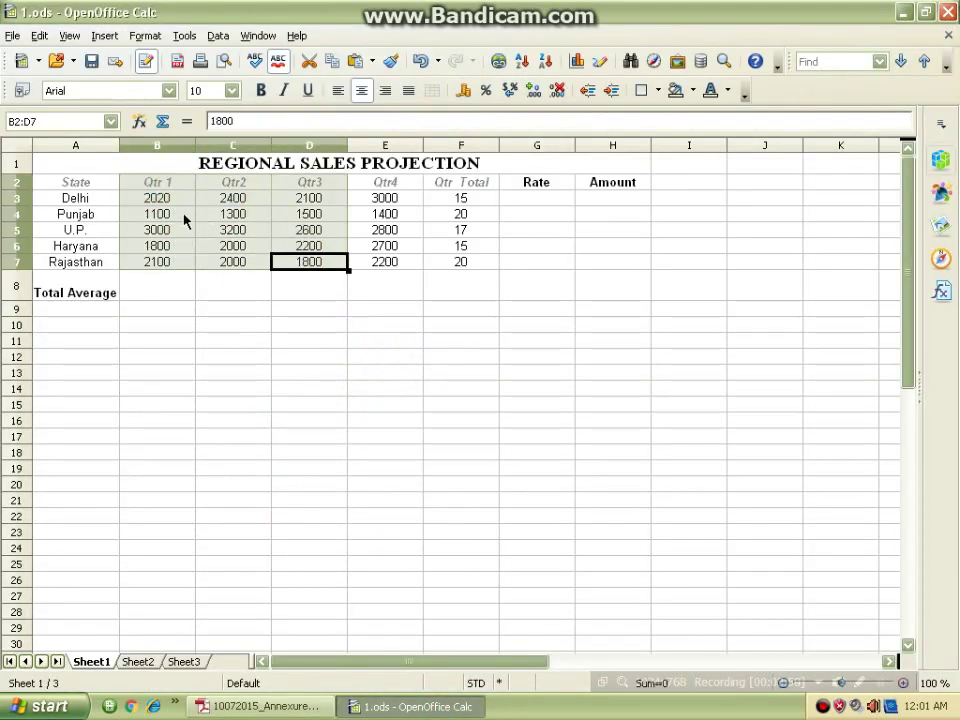
mouse_move(167, 197)
left_mouse_down()
mouse_move(424, 289)
mouse_move(612, 312)
left_mouse_up()
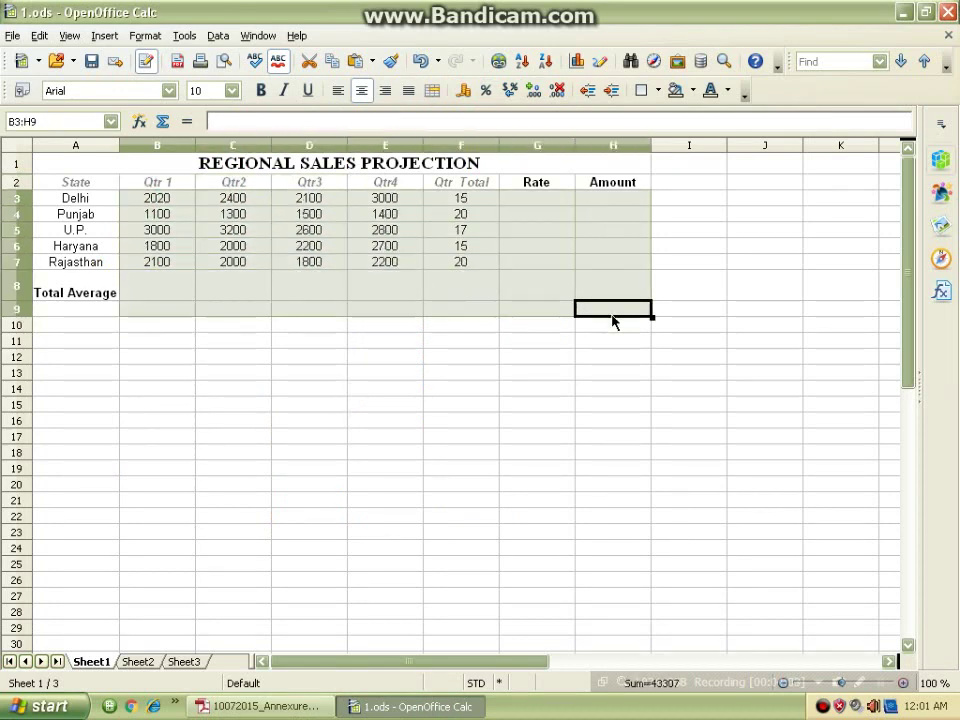
left_click(535, 94)
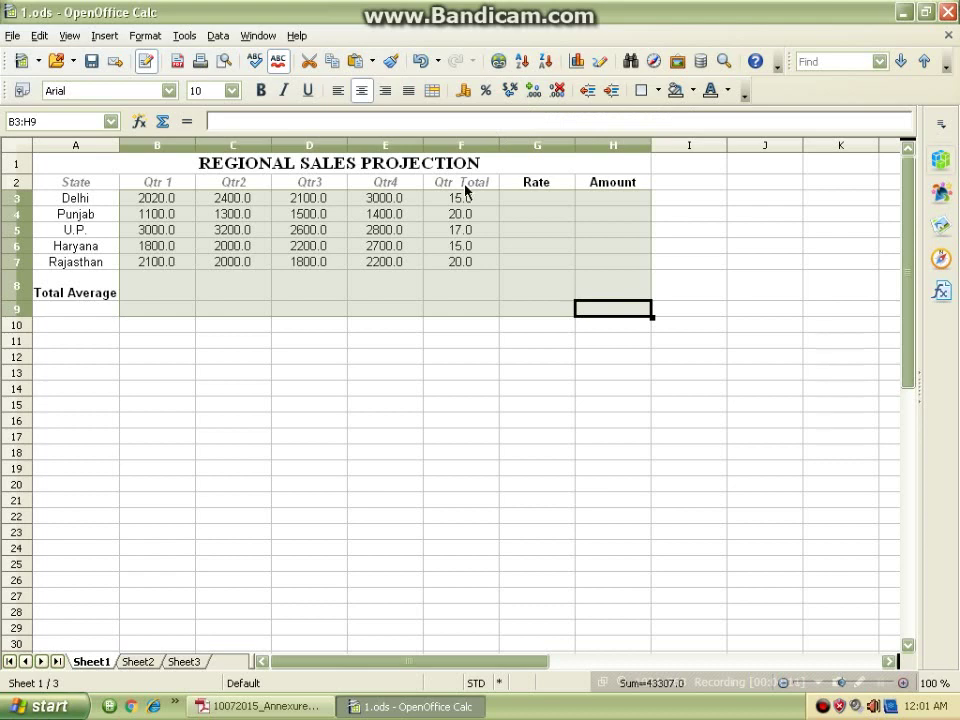
left_click(535, 92)
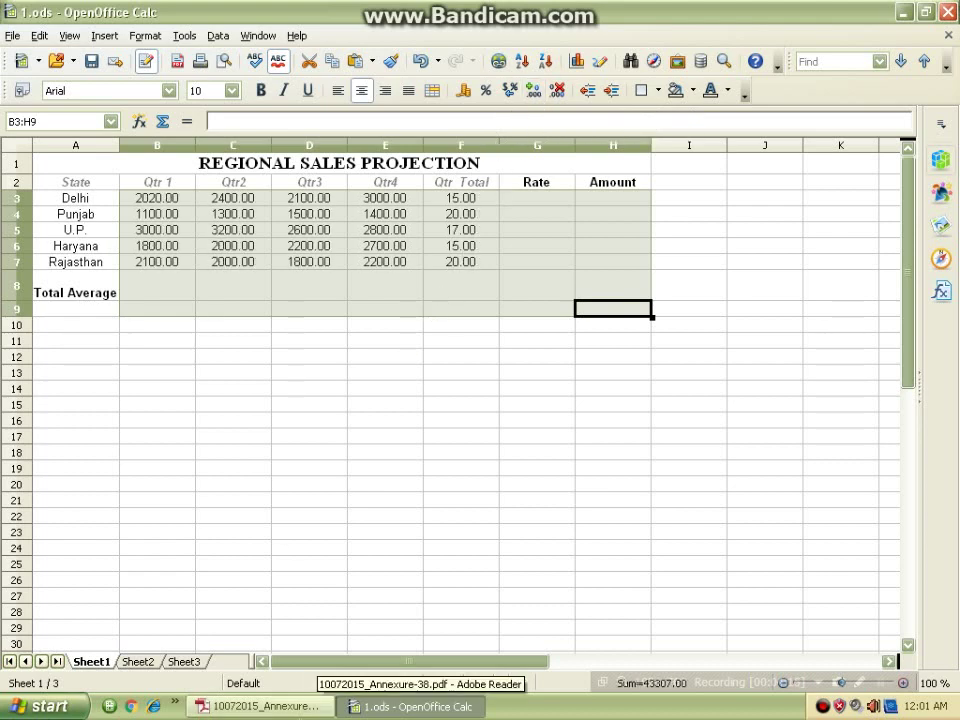
left_click(290, 706)
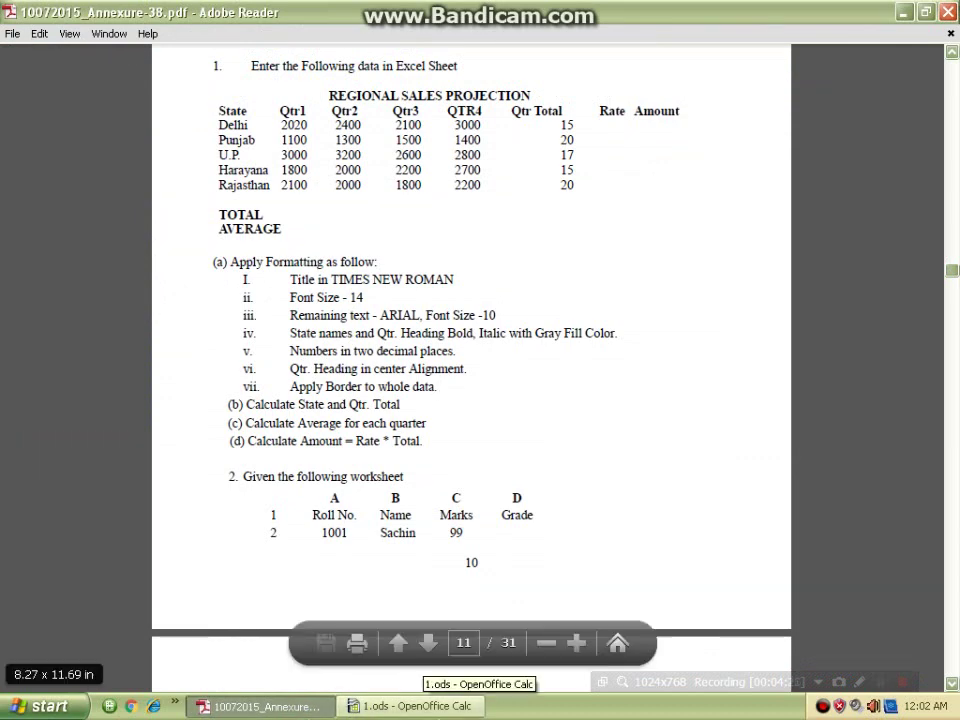
Left-align the state names in A2:A7, the numbers in B3:H8, and the G2:H2 headings
left_click(410, 706)
left_click(172, 355)
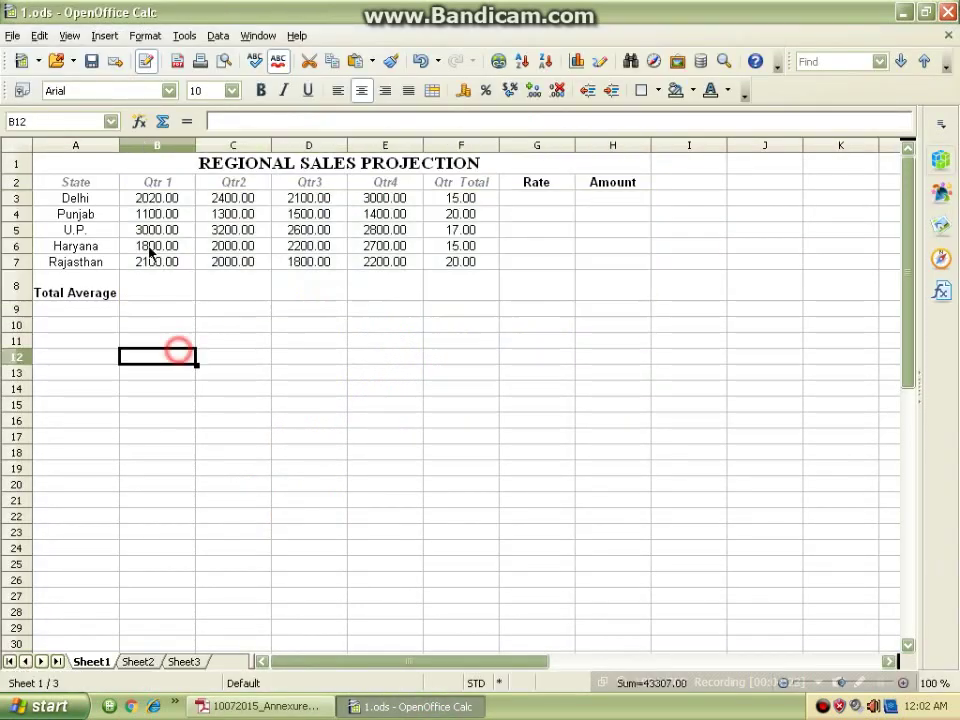
left_click_drag(73, 183, 79, 266)
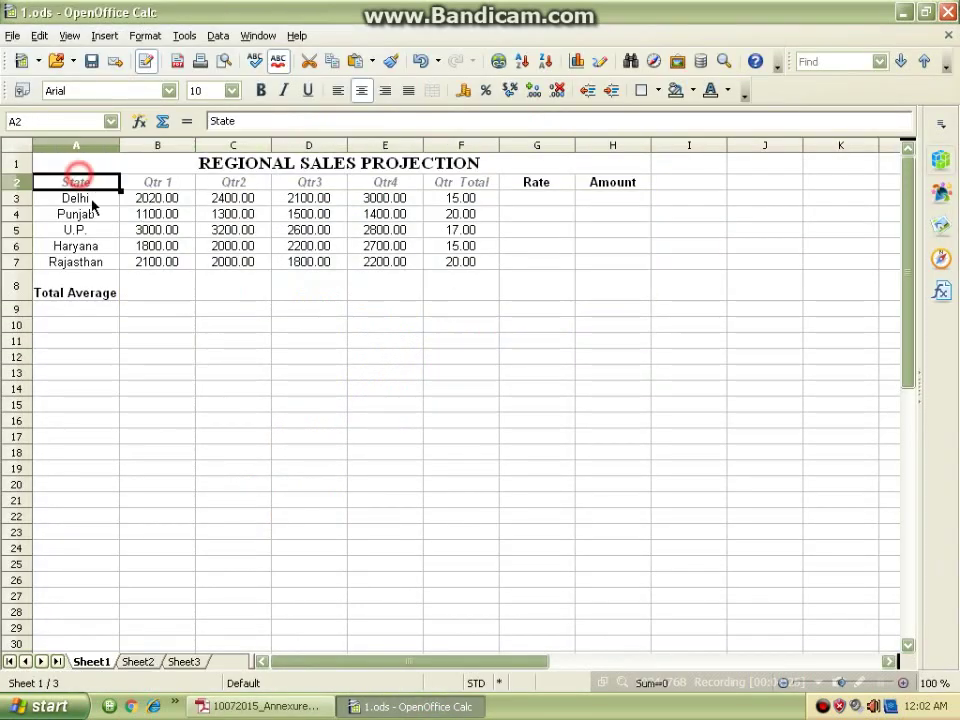
left_click(337, 91)
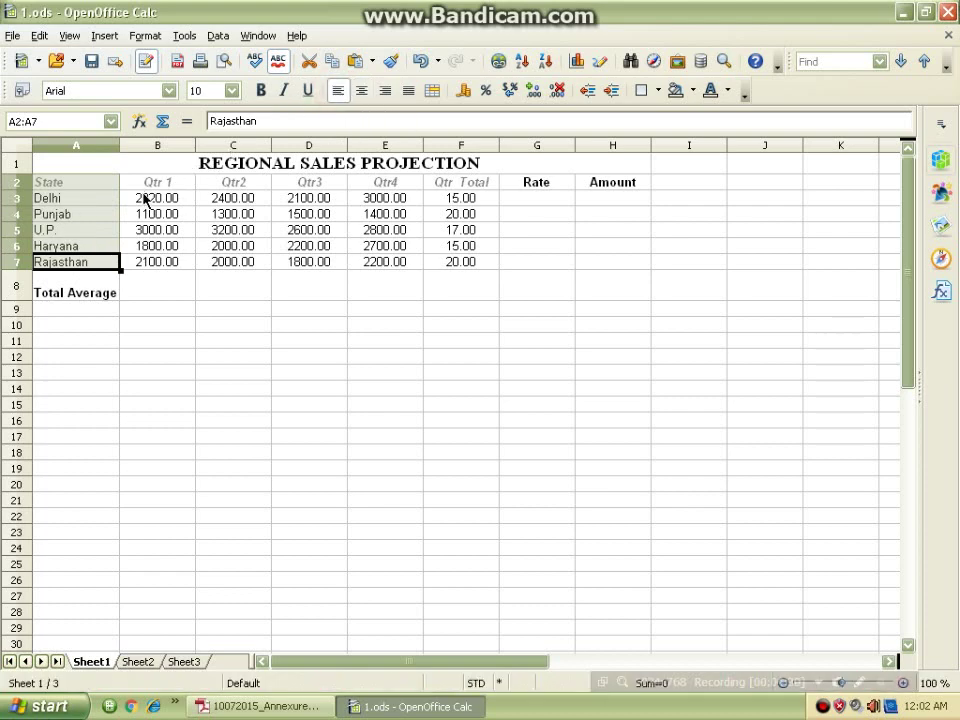
left_click_drag(145, 197, 613, 298)
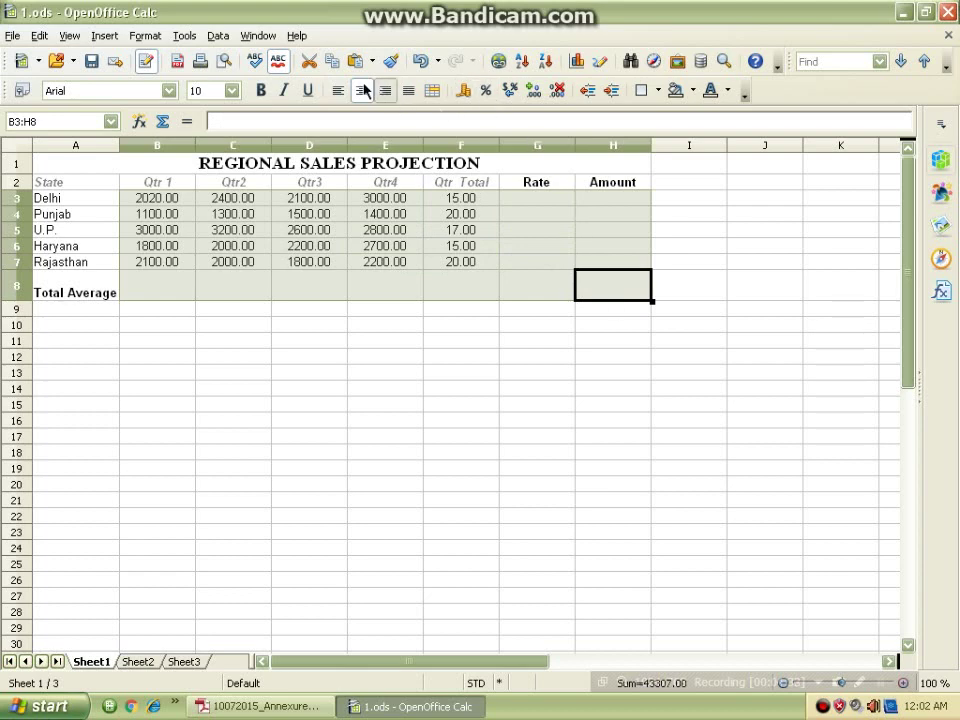
left_click(331, 91)
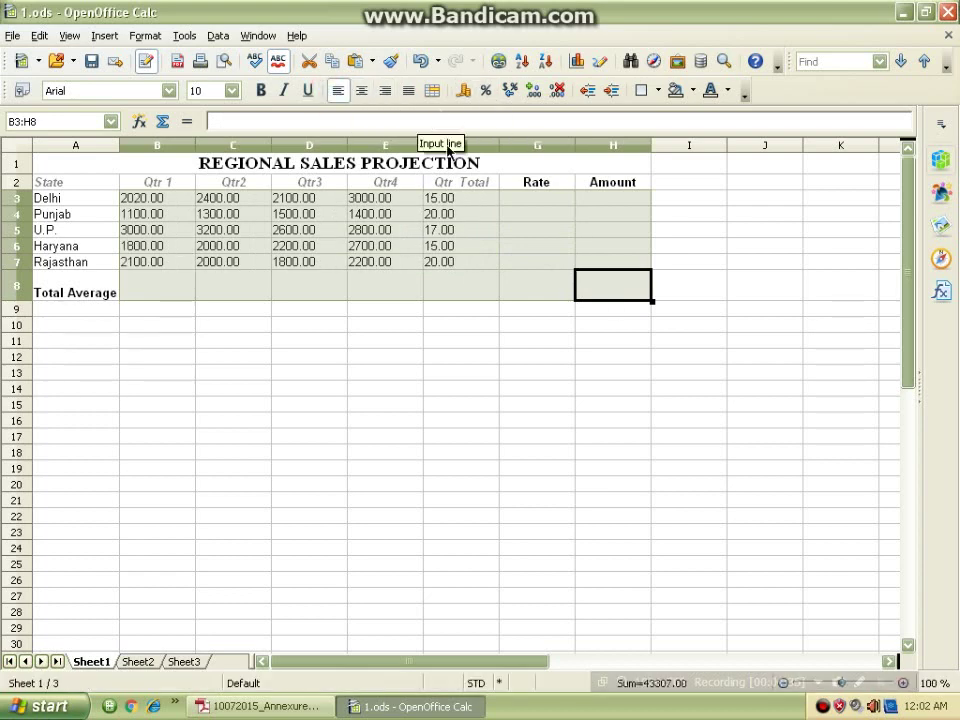
left_click_drag(531, 182, 612, 182)
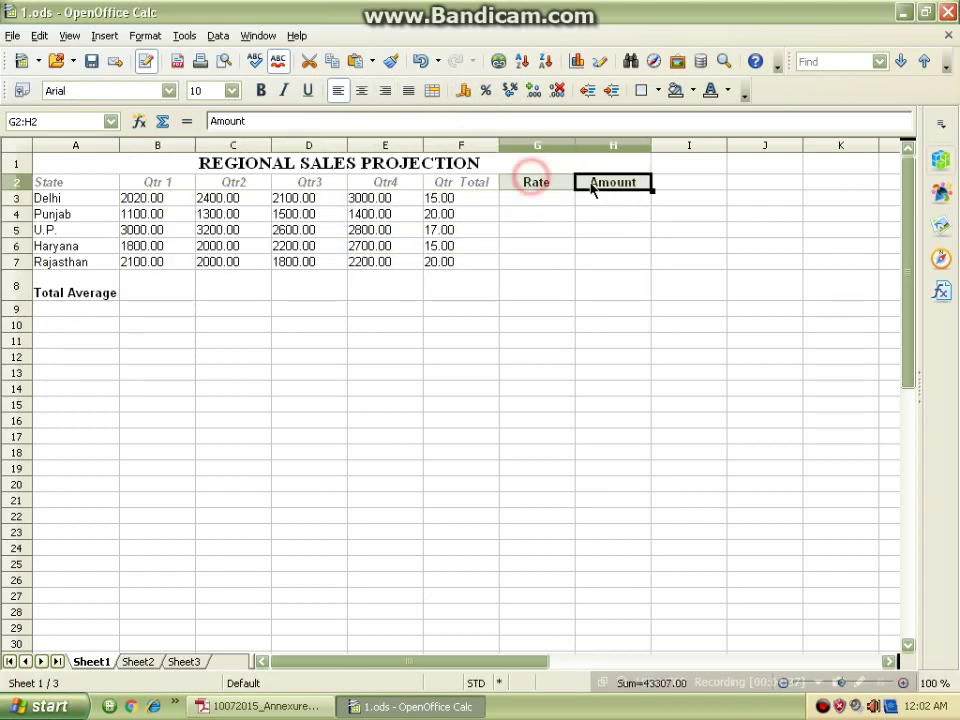
left_click(337, 91)
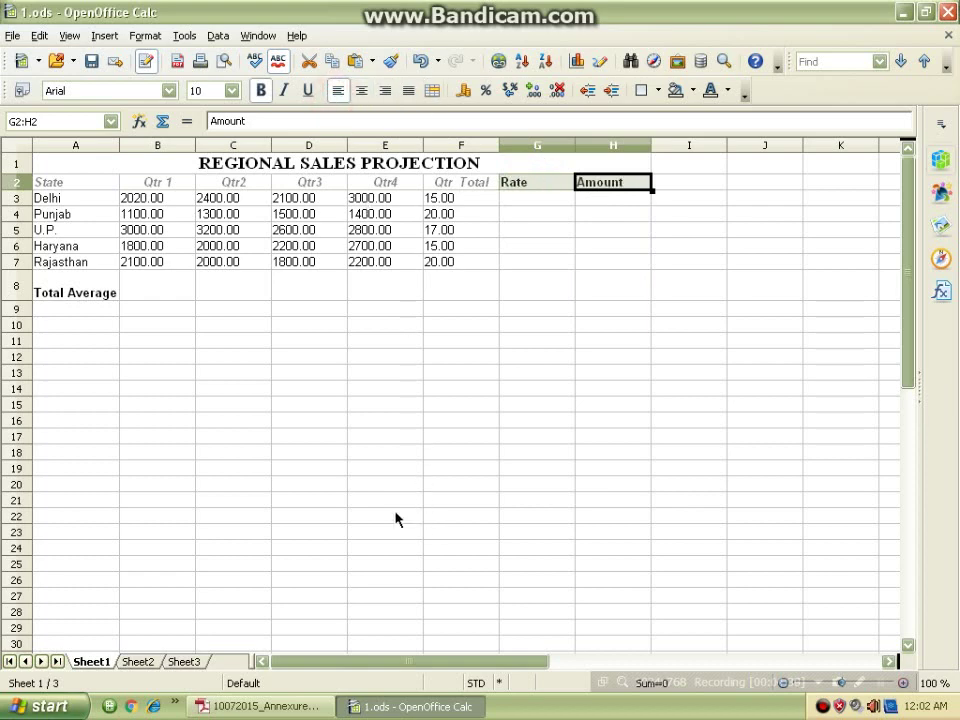
left_click(257, 706)
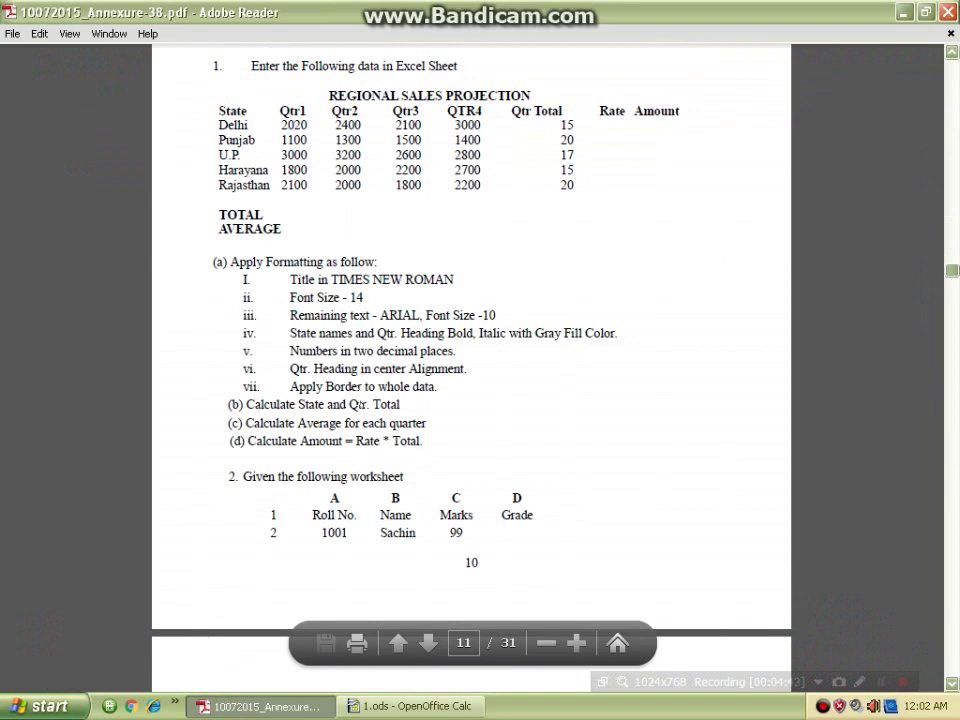
left_click(410, 706)
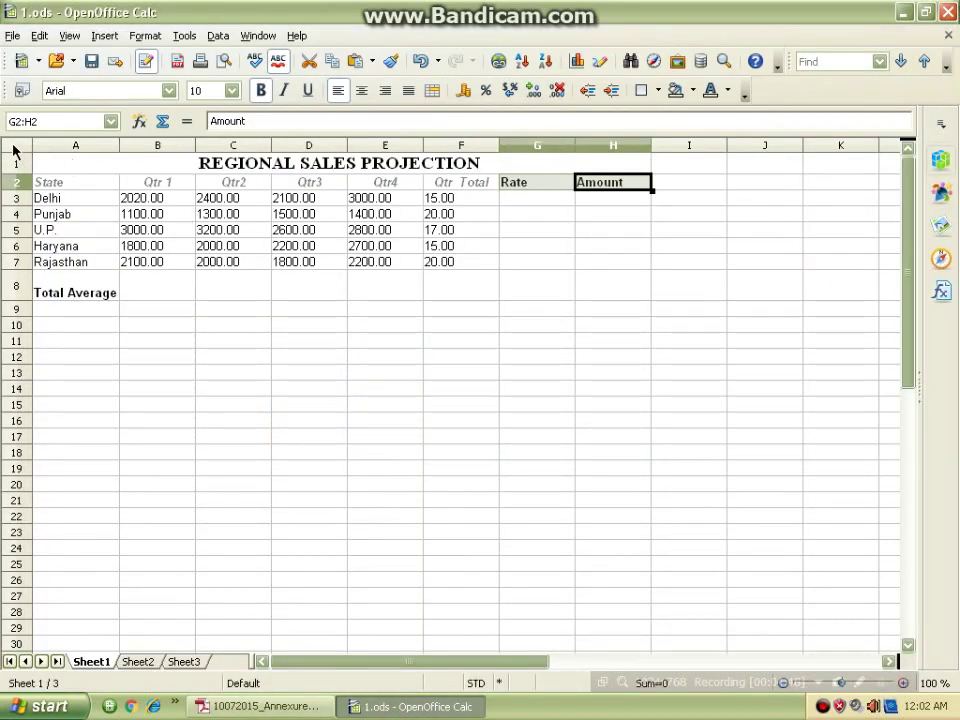
Put an outer border around the table range A1:H8, then go back to the exercise PDF
left_click(45, 158)
left_click_drag(130, 192, 585, 297)
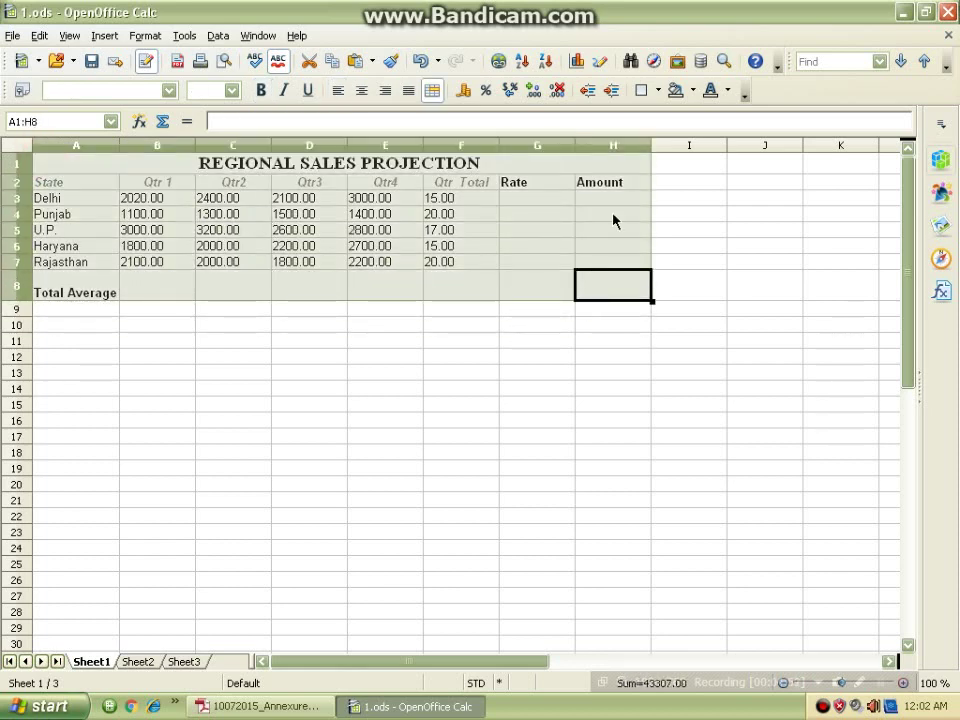
left_click(645, 92)
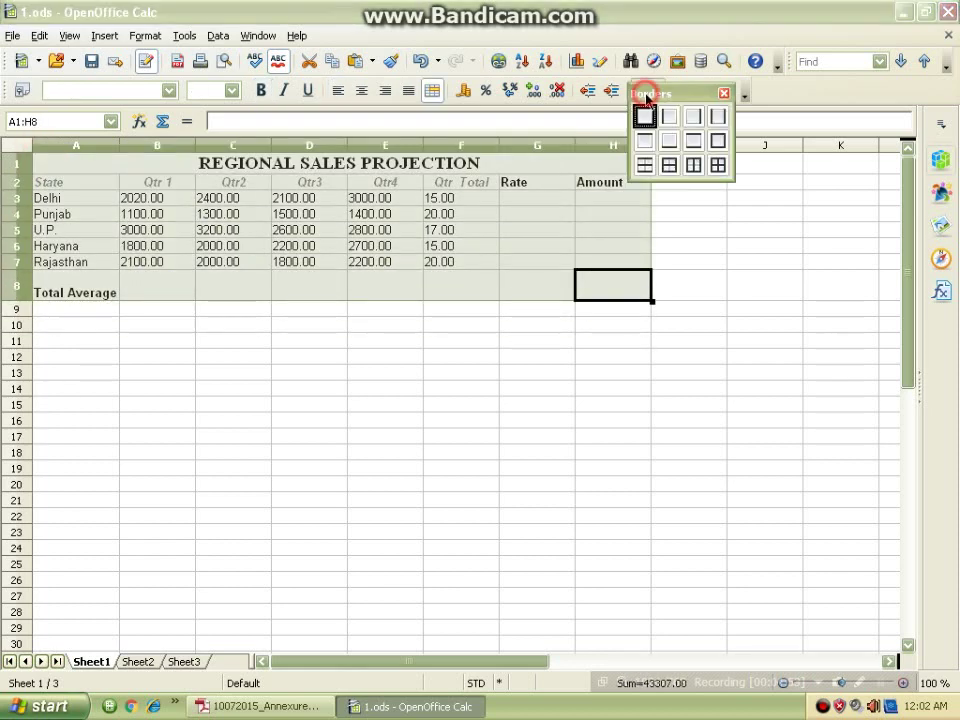
left_click(720, 141)
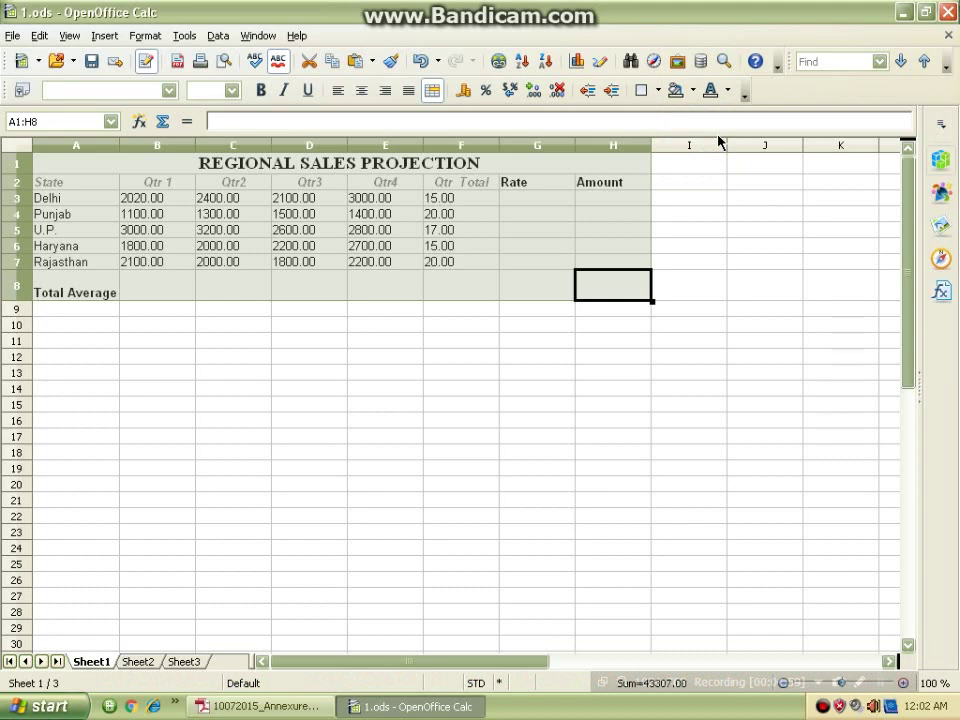
left_click(643, 90)
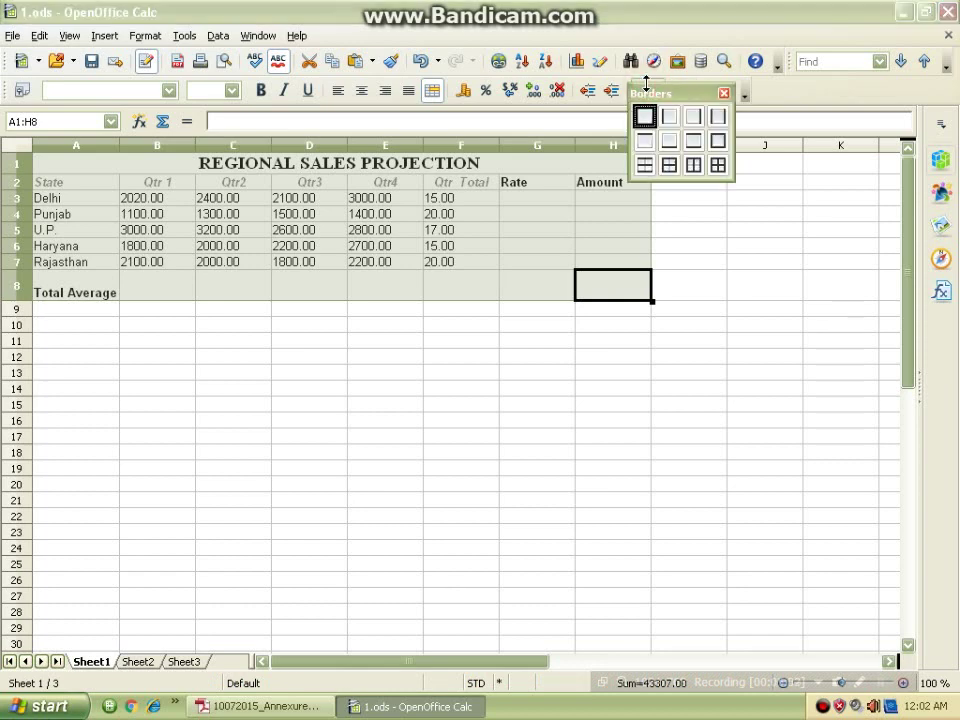
left_click(689, 318)
left_click(640, 373)
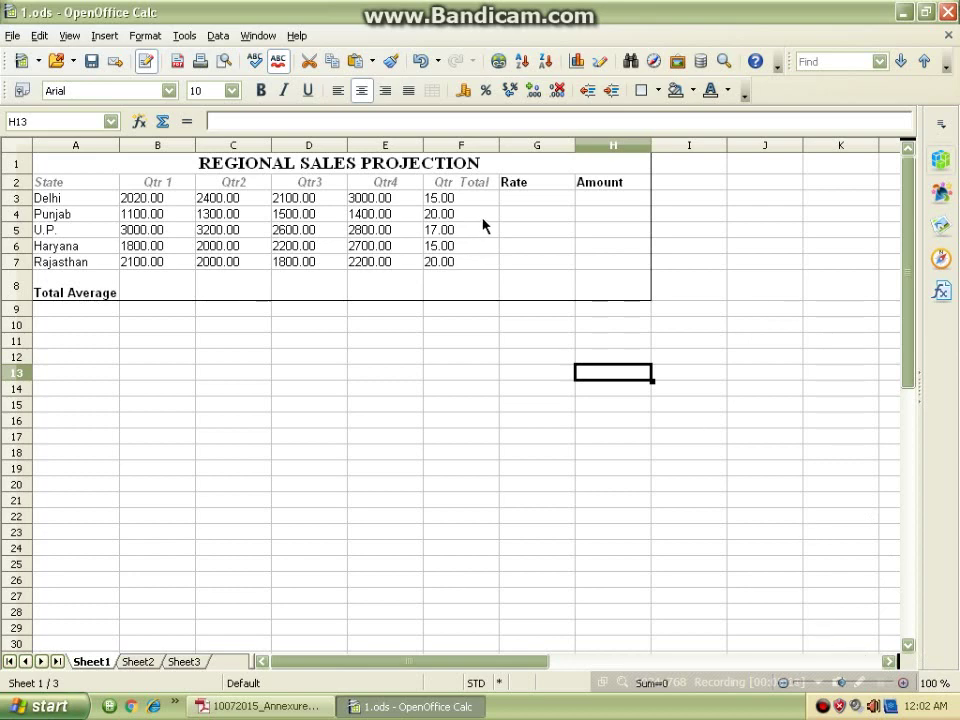
left_click(258, 706)
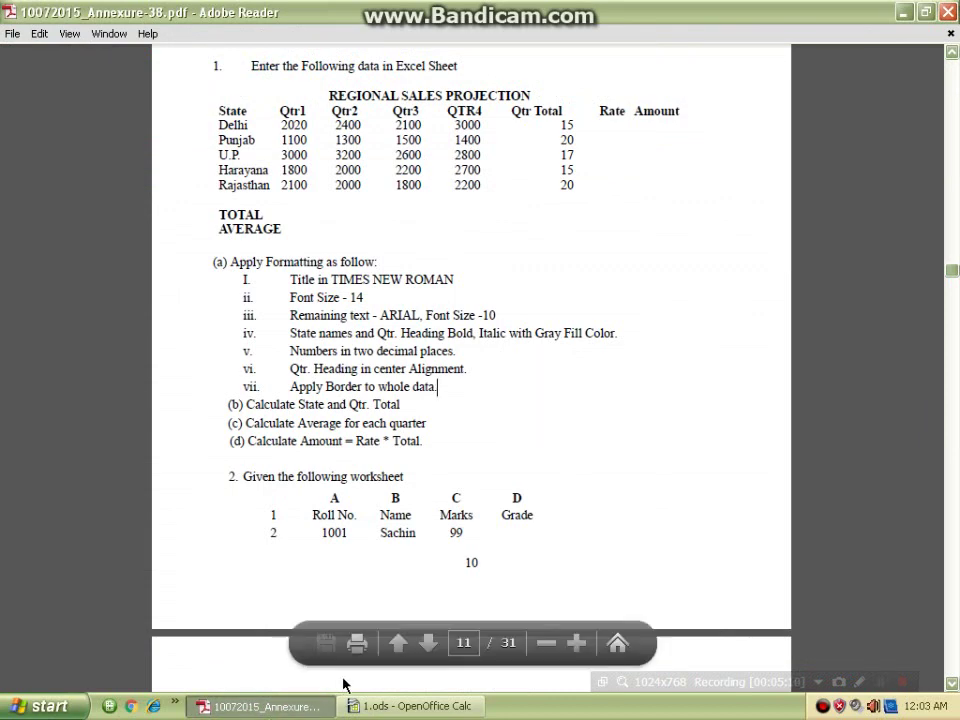
Move the 15, 20, 17, 15, 20 values from F3:F7 into the Rate cells G3:G7
left_click(410, 705)
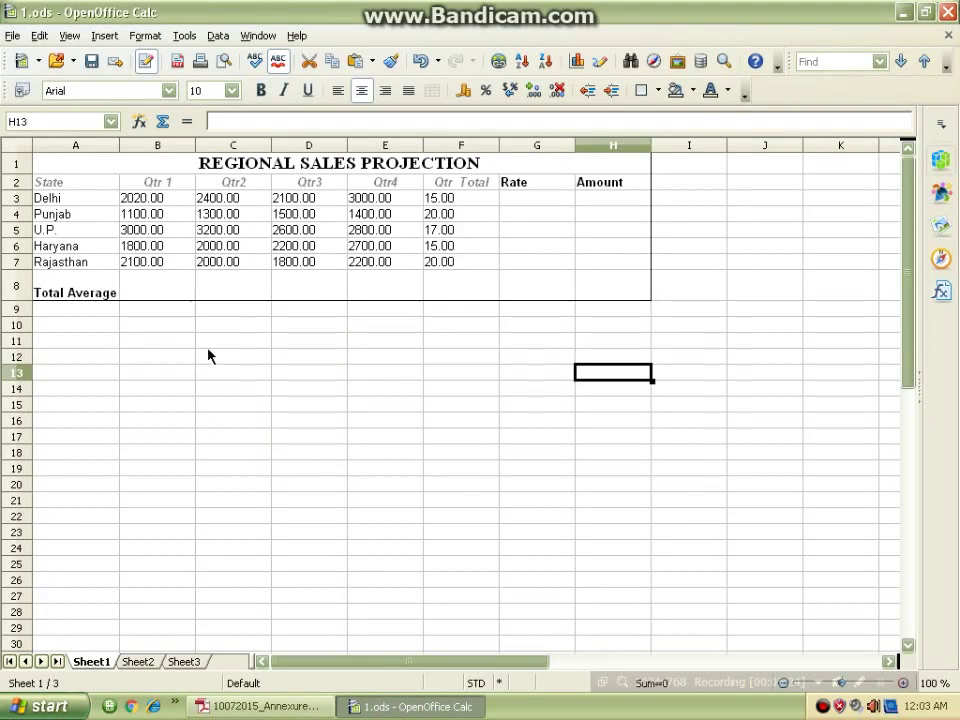
left_click(258, 706)
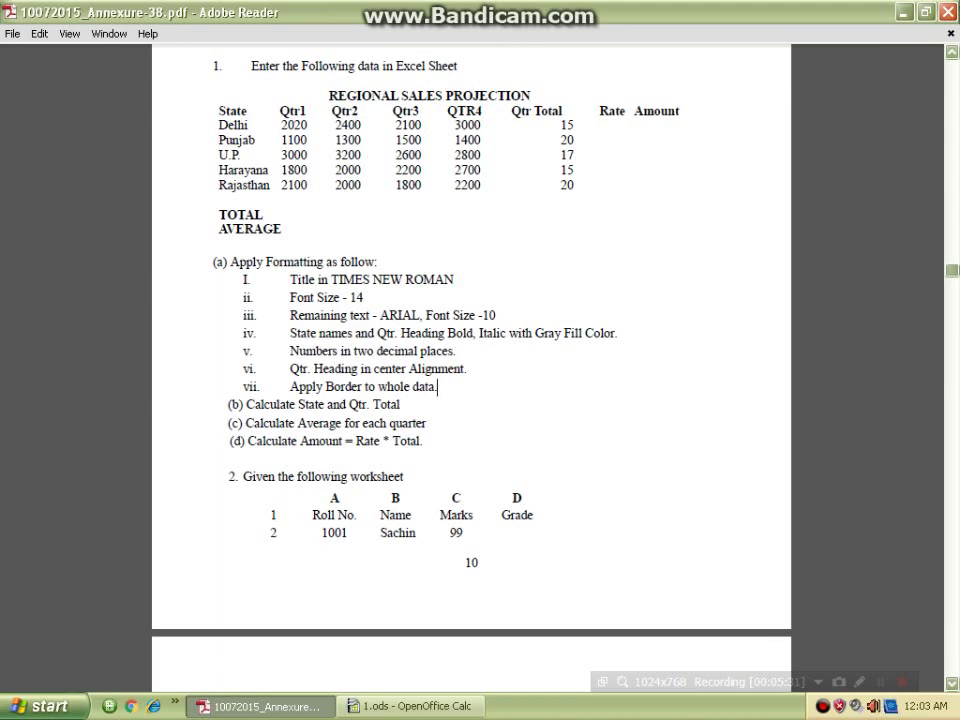
key("alt+Tab")
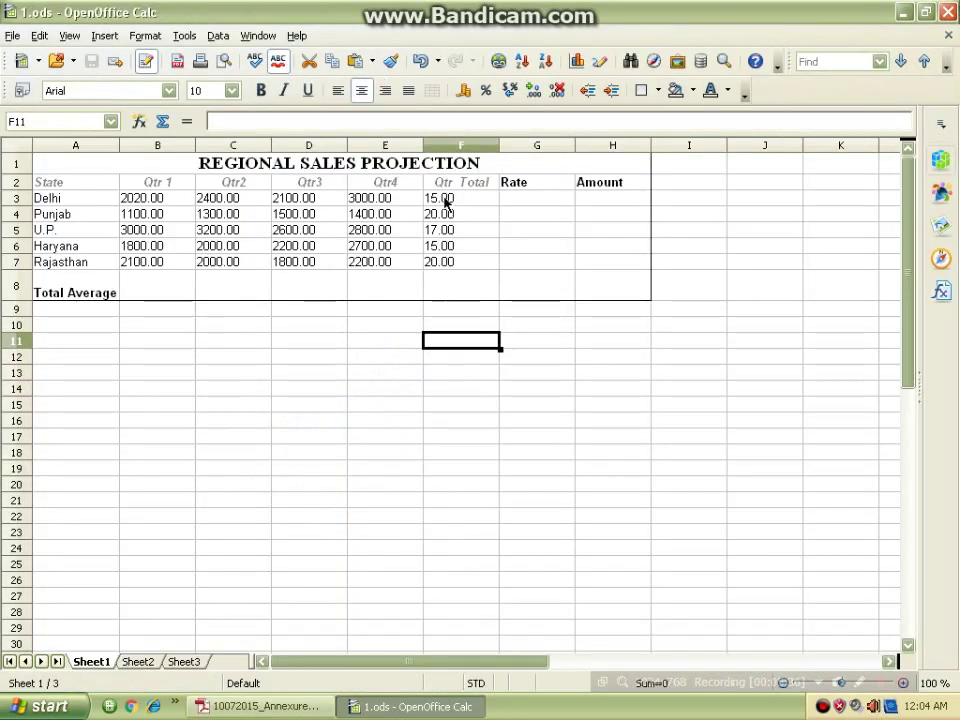
left_click_drag(451, 200, 465, 263)
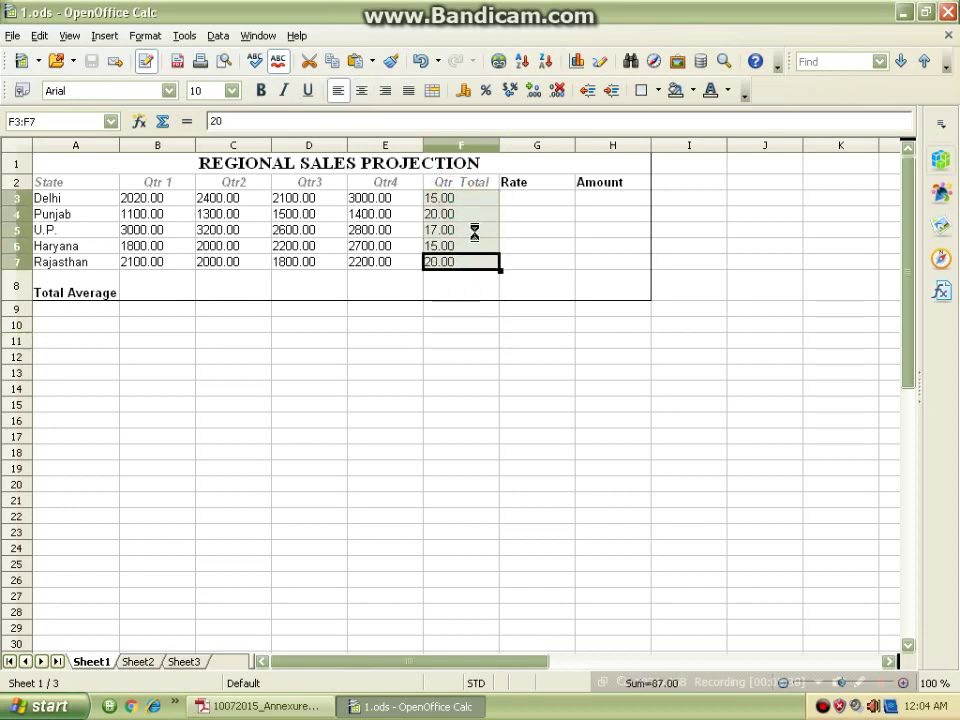
key("BackSpace")
left_click_drag(525, 205, 531, 273)
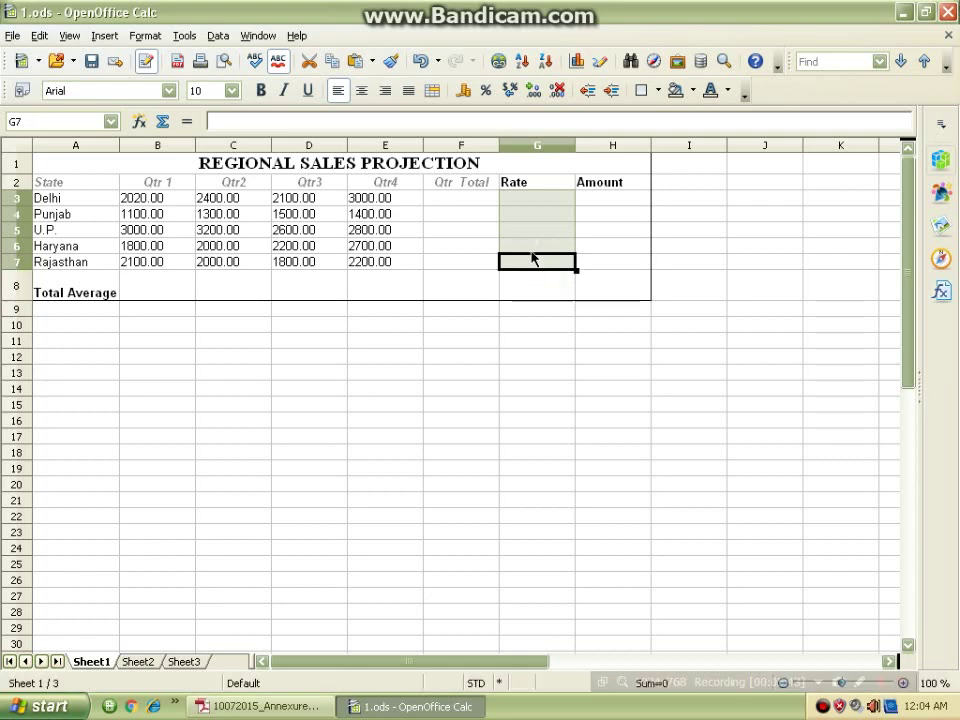
key("ctrl+v")
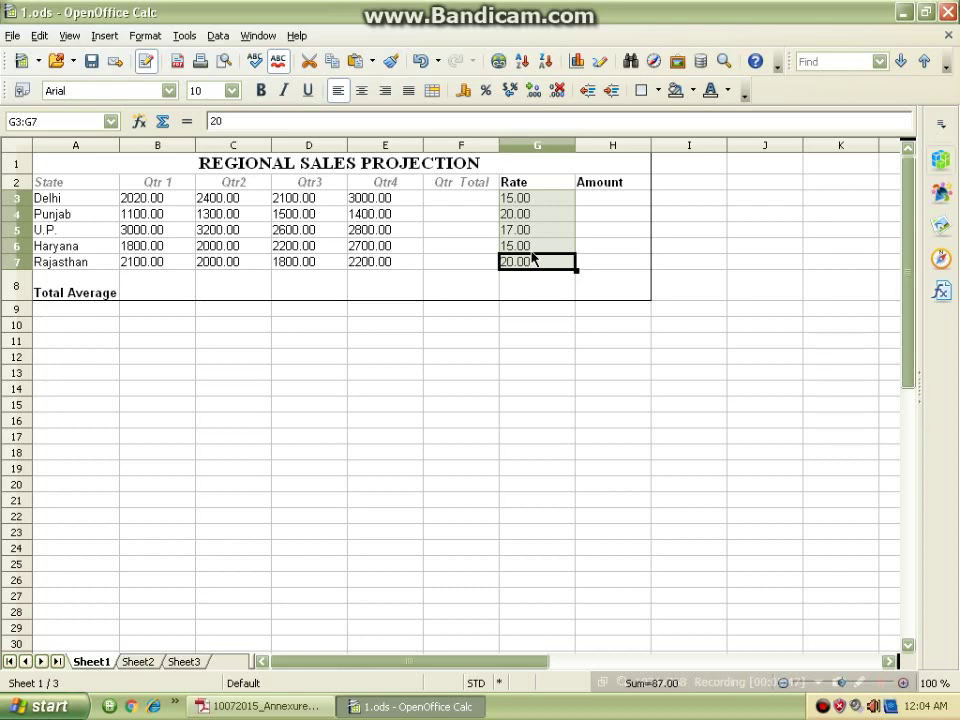
left_click(463, 201)
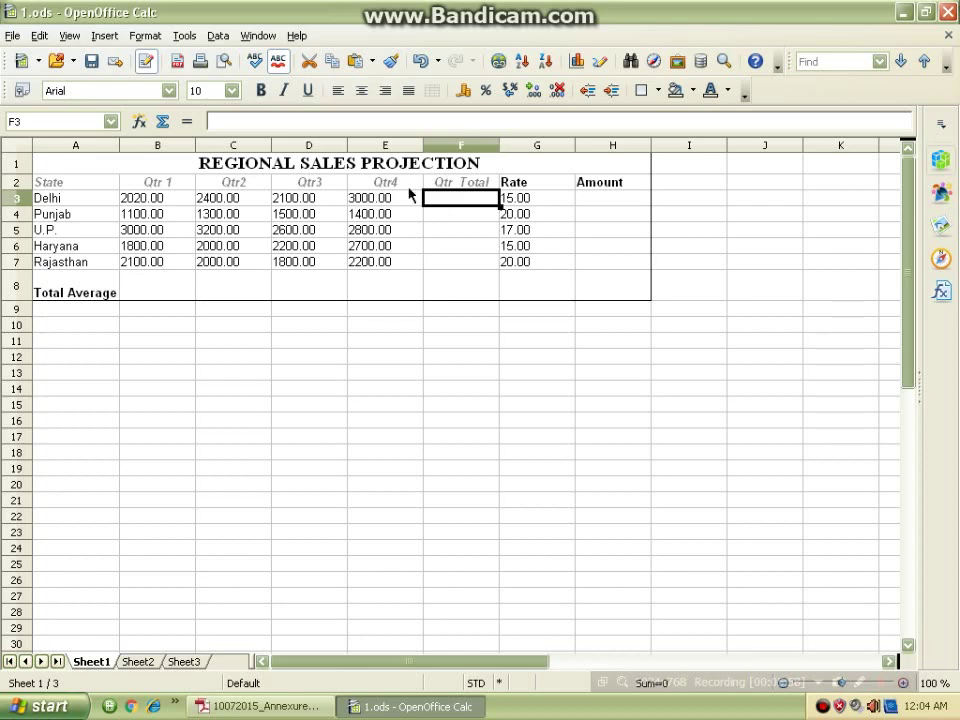
Locate SUM in the Function Wizard's list, then close the wizard leaving F3 holding '='
left_click(139, 121)
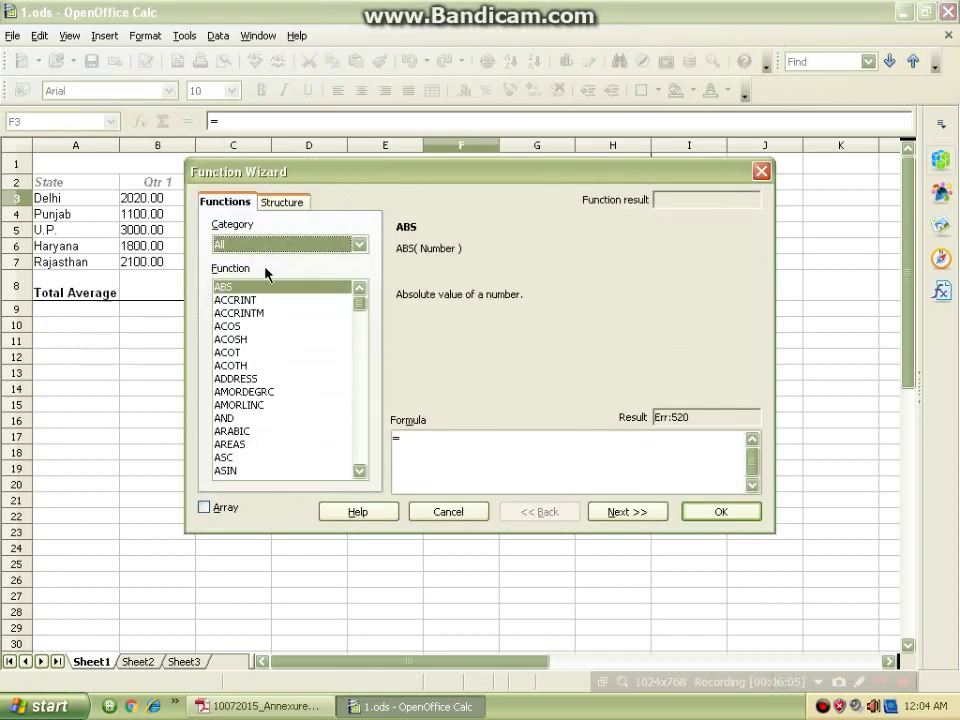
left_click(228, 326)
key("s")
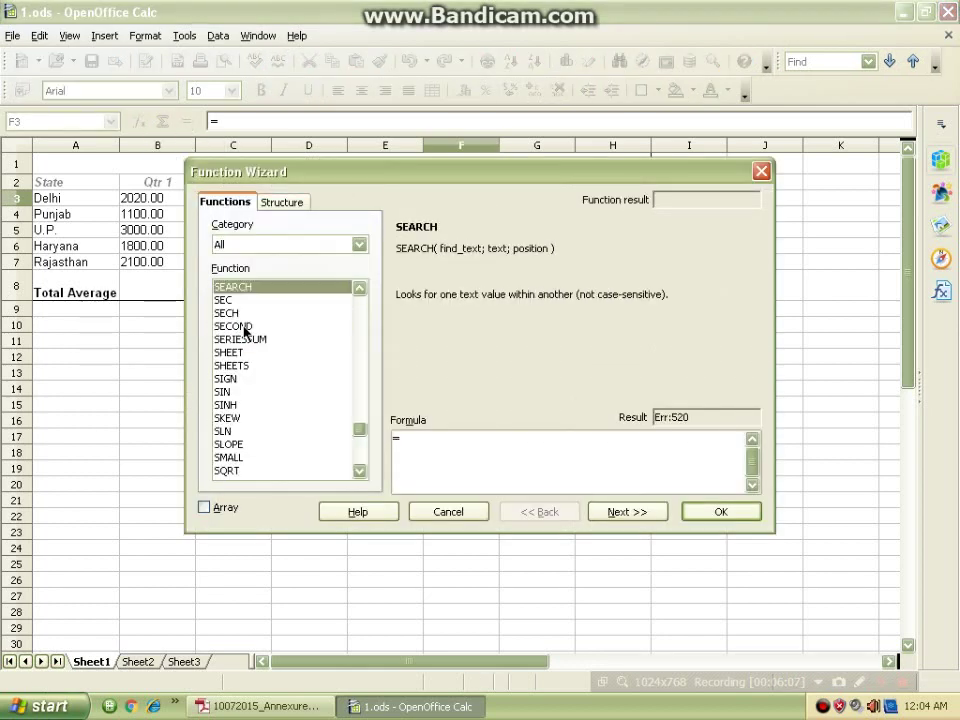
key("s")
key("s")
key("s")
key("s")
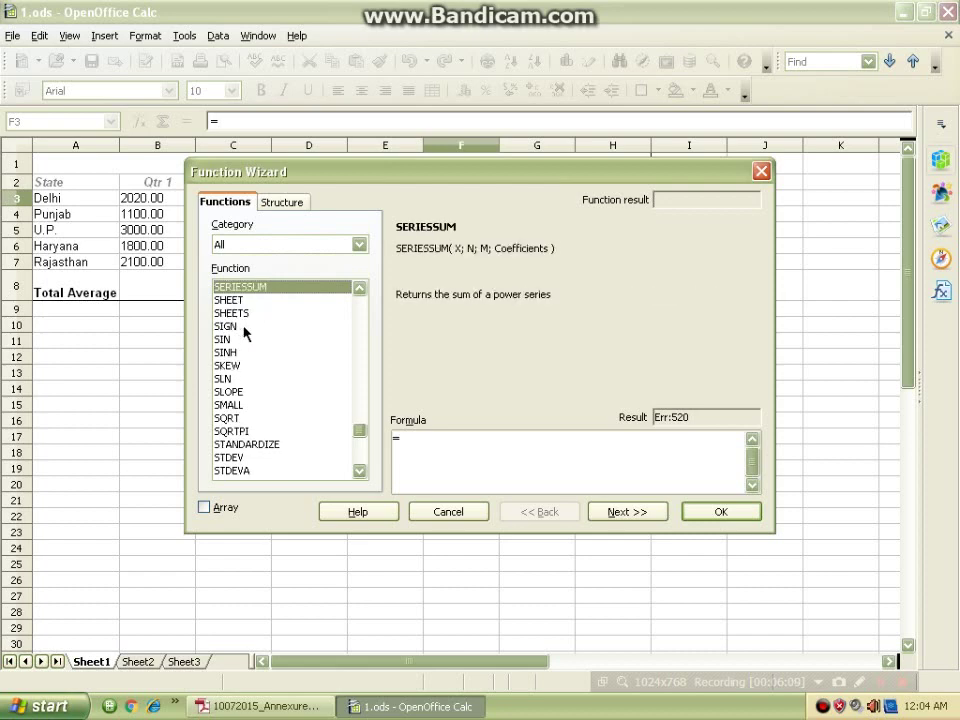
key("s")
key("s")
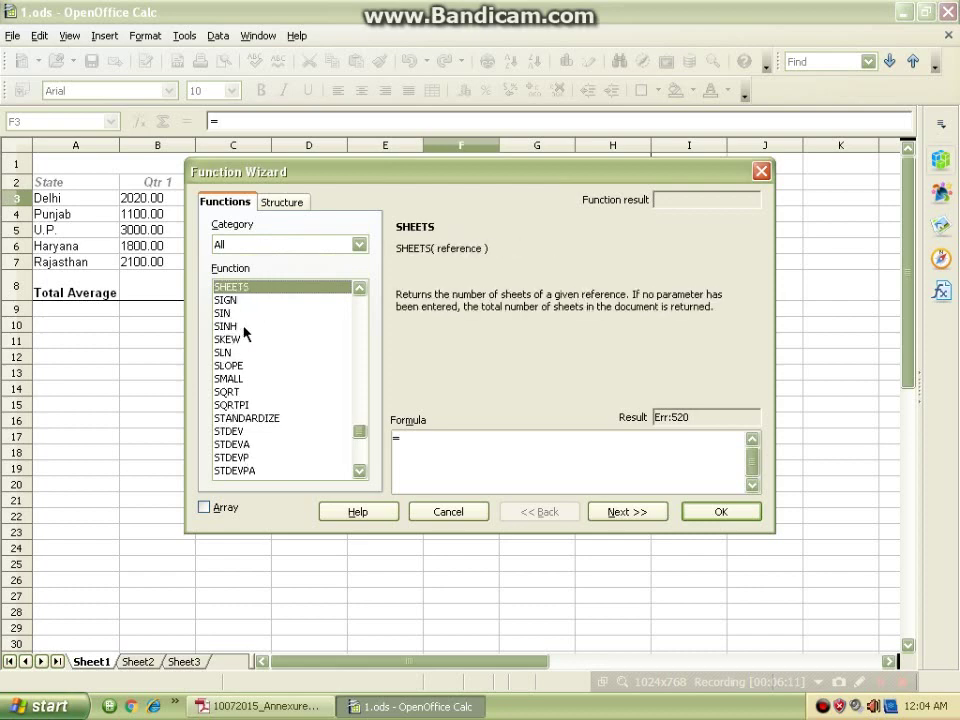
key("s")
key("s")
key("s")
key("s")
key("s")
key("s")
key("s")
key("s")
key("s")
key("s")
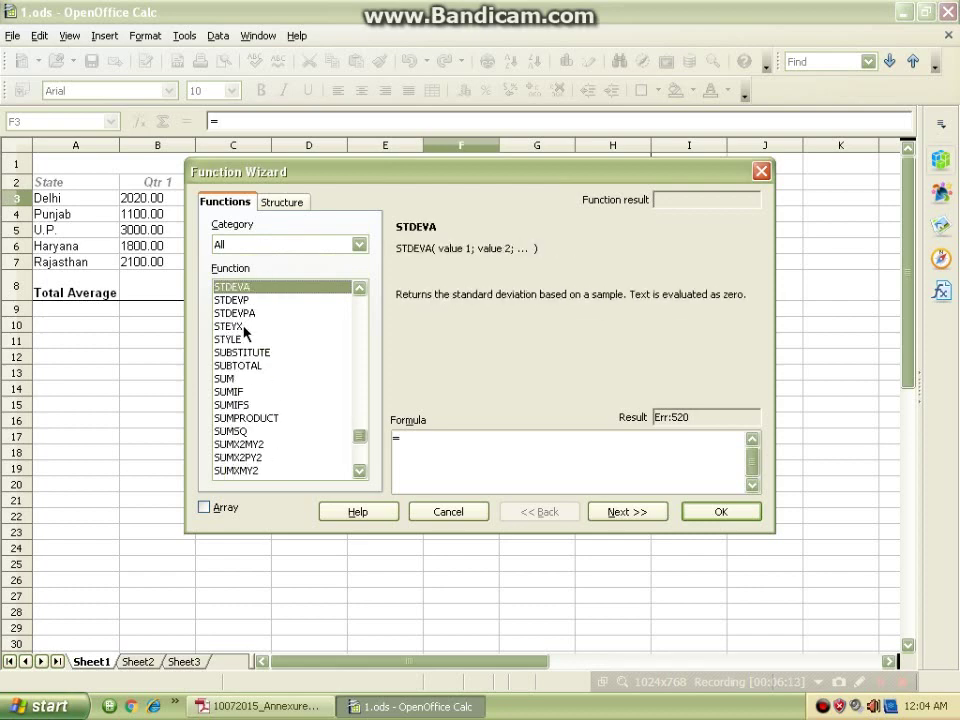
left_click(227, 378)
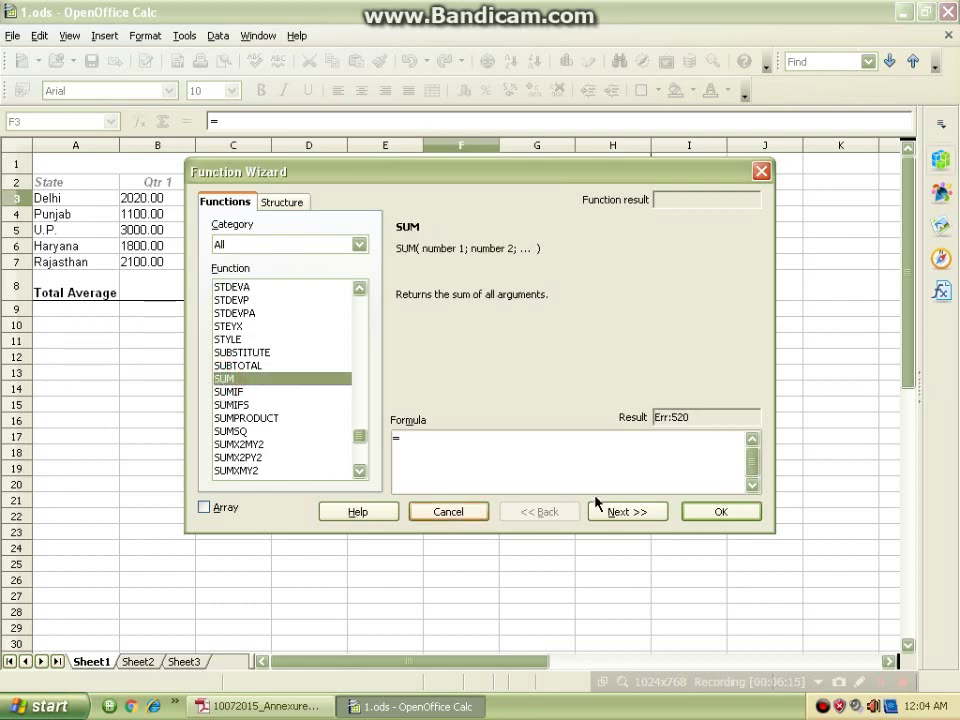
left_click(700, 516)
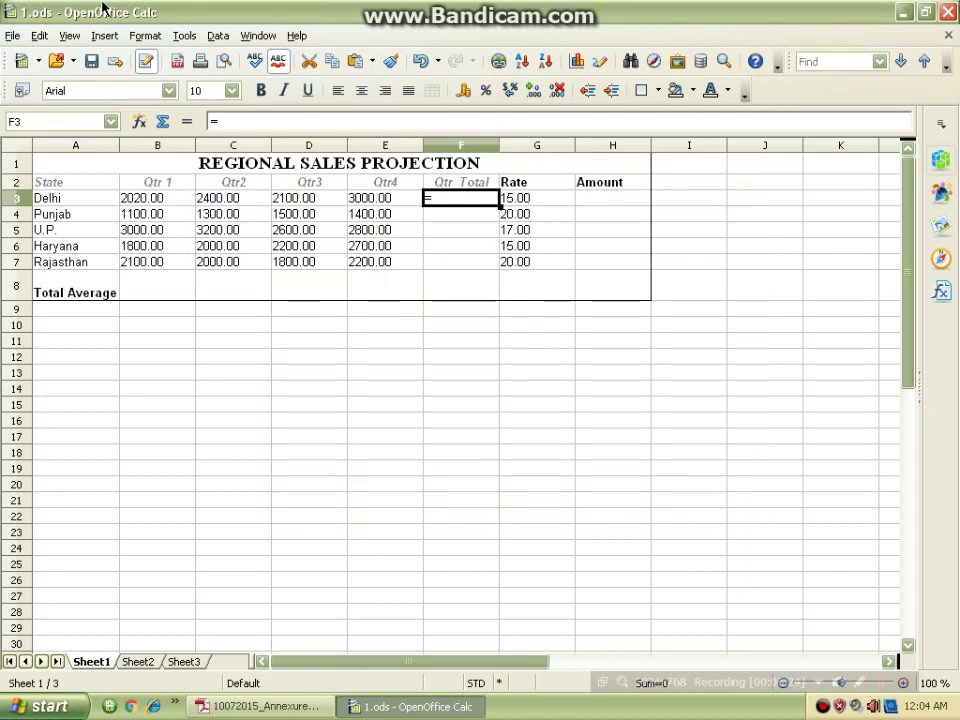
Enter =B3:E3 in cell F3, which produces a #VALUE! error
left_click(228, 124)
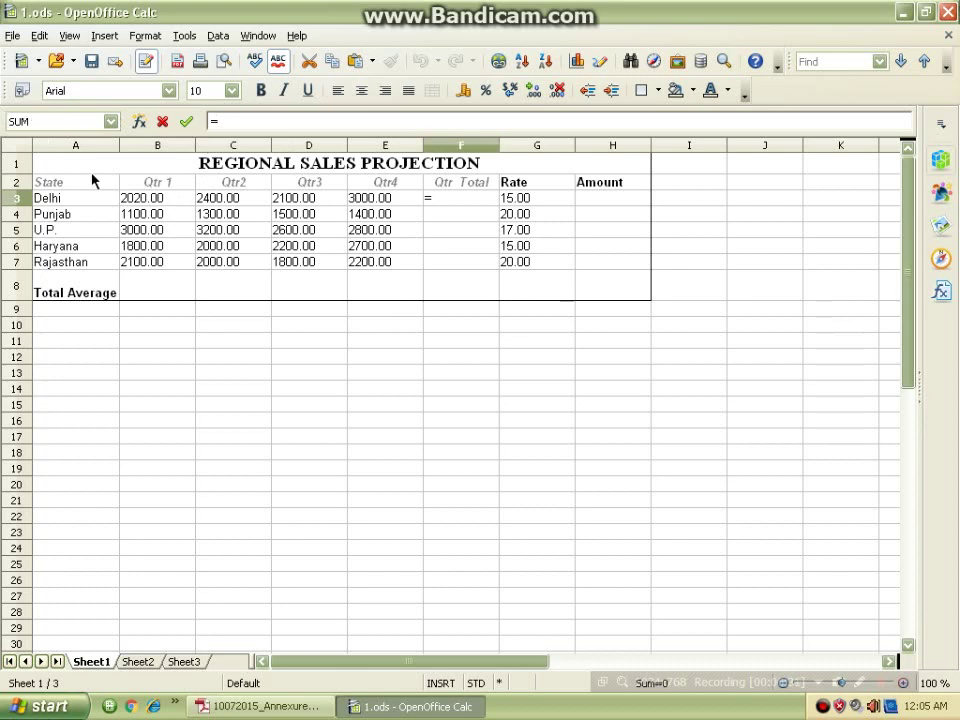
left_click_drag(156, 198, 361, 200)
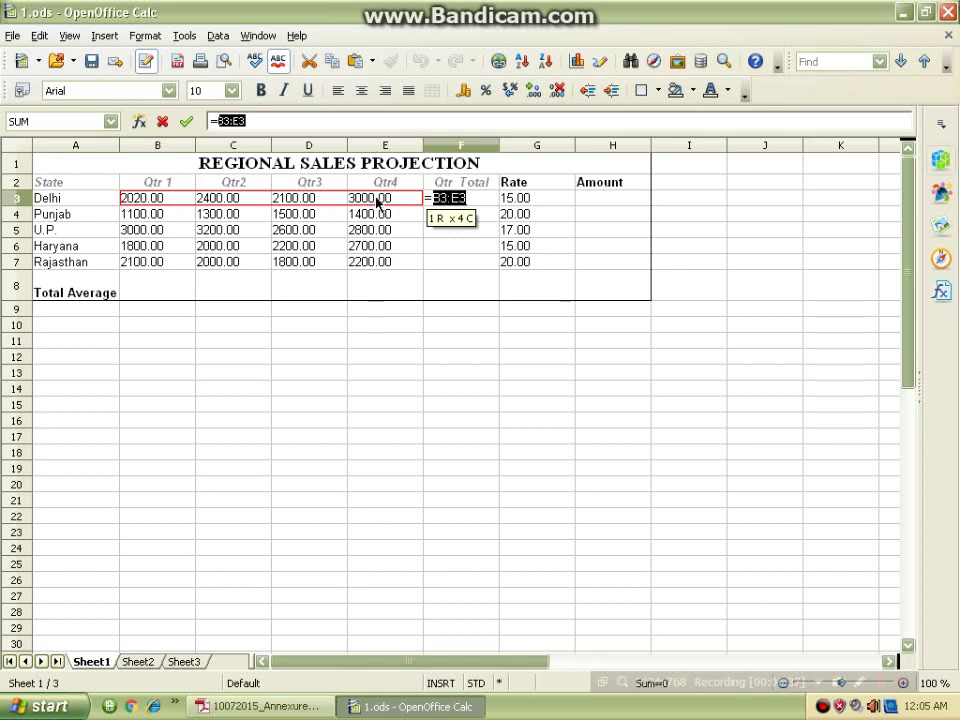
key("Return")
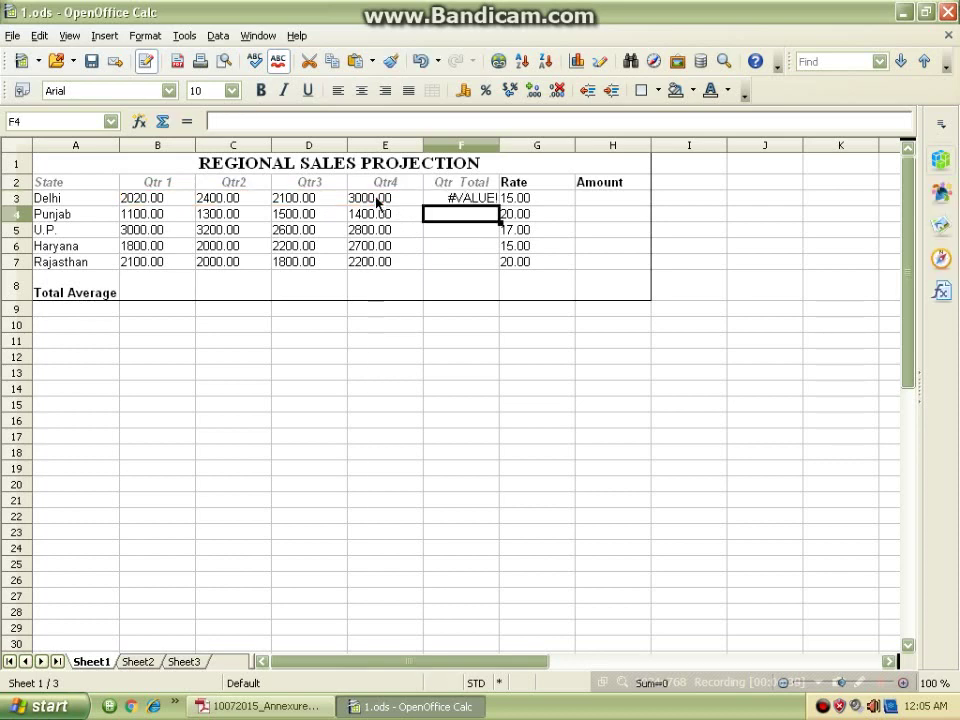
left_click(452, 199)
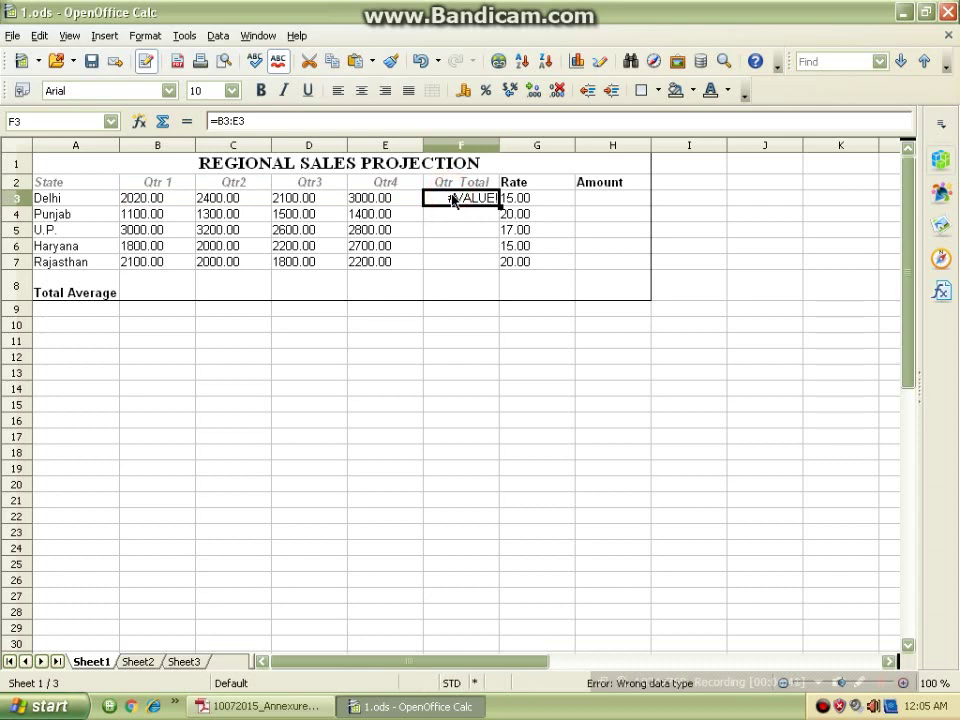
Clear F3 and enter =SUM(B3:E3) so Delhi's Qtr Total shows 9520
key("Delete")
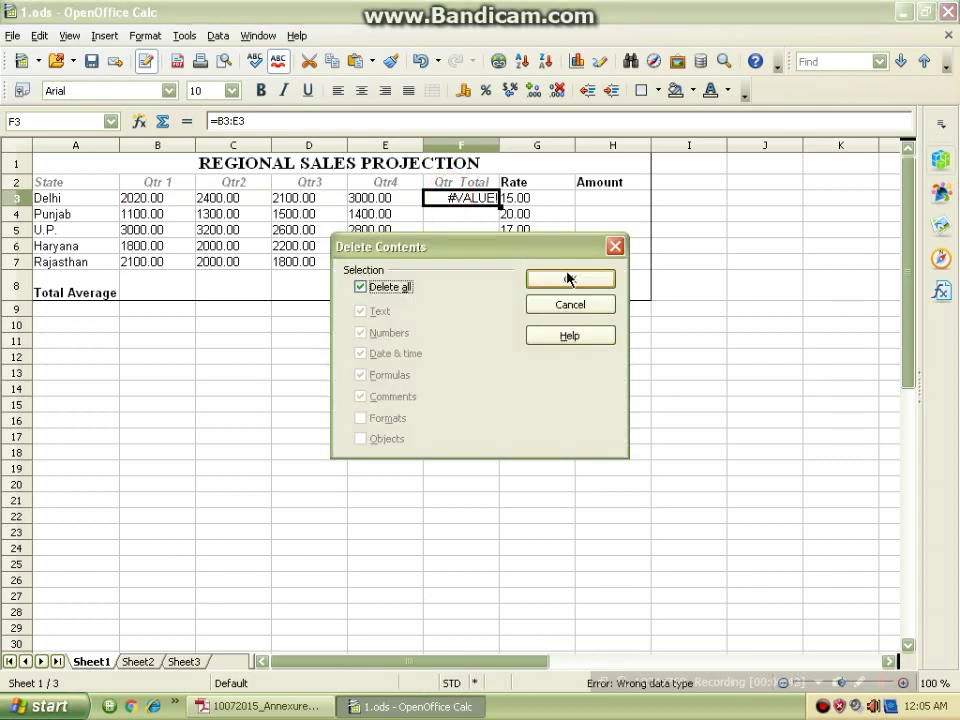
left_click(569, 279)
left_click(348, 120)
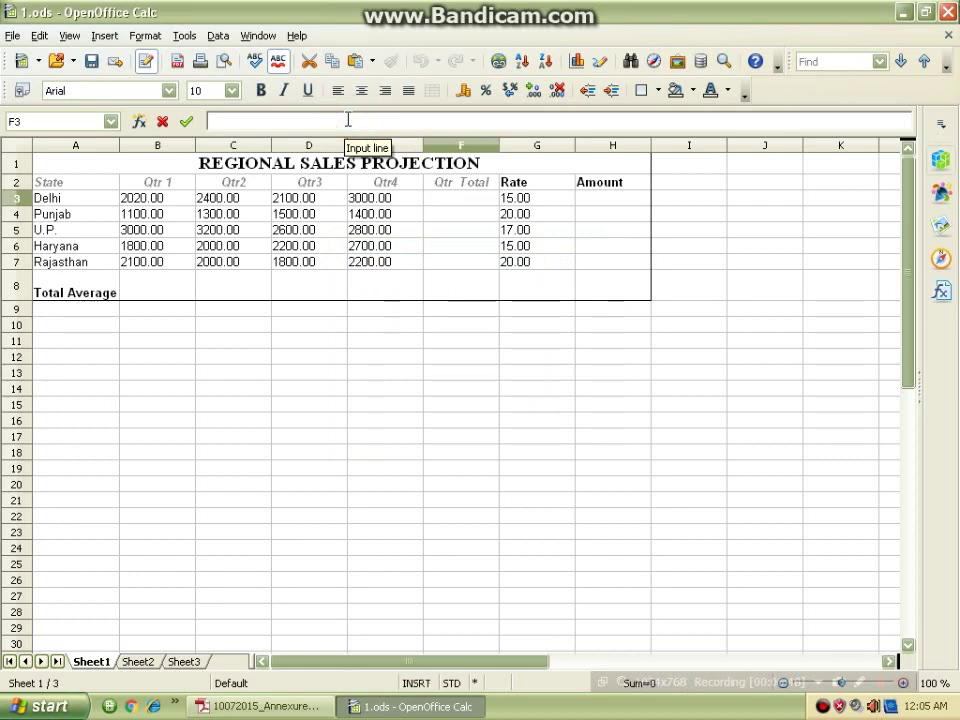
type("=SU")
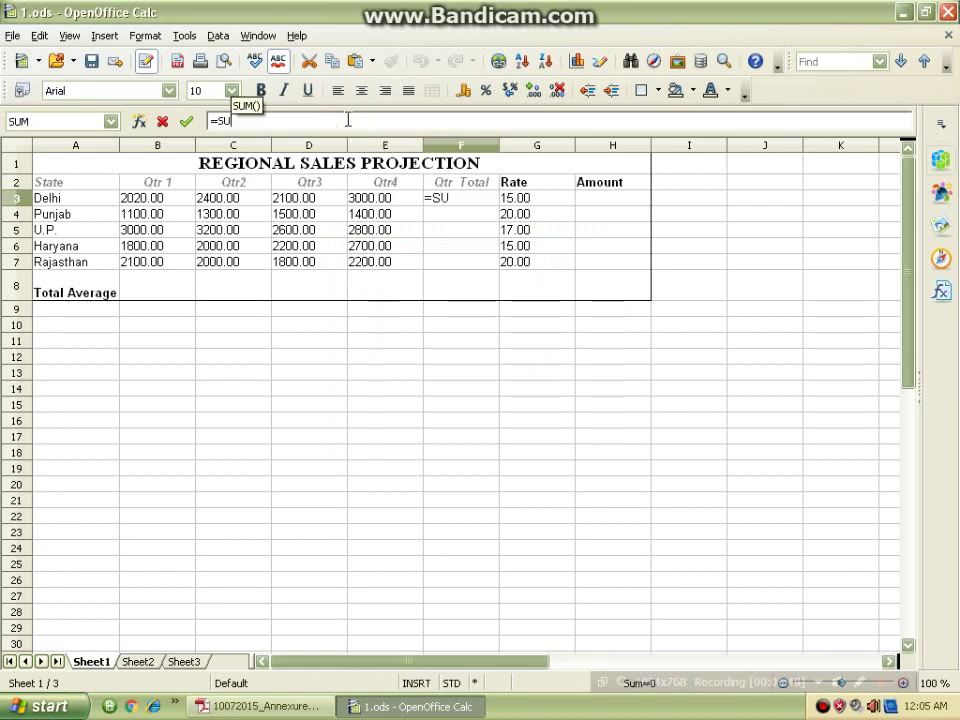
type("M")
key("Return")
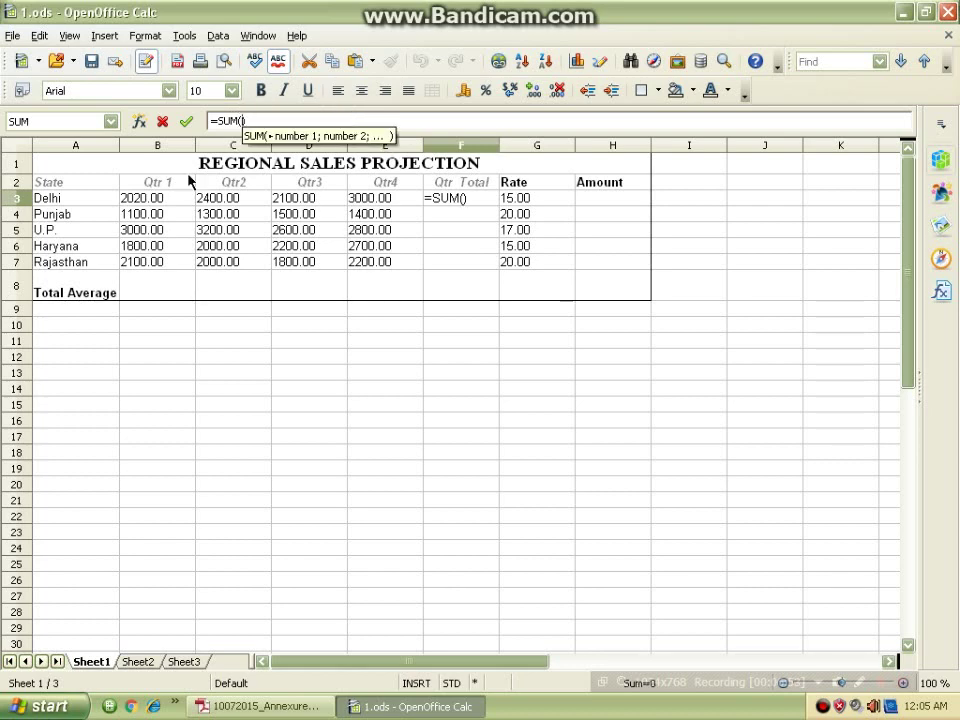
left_click_drag(156, 197, 377, 199)
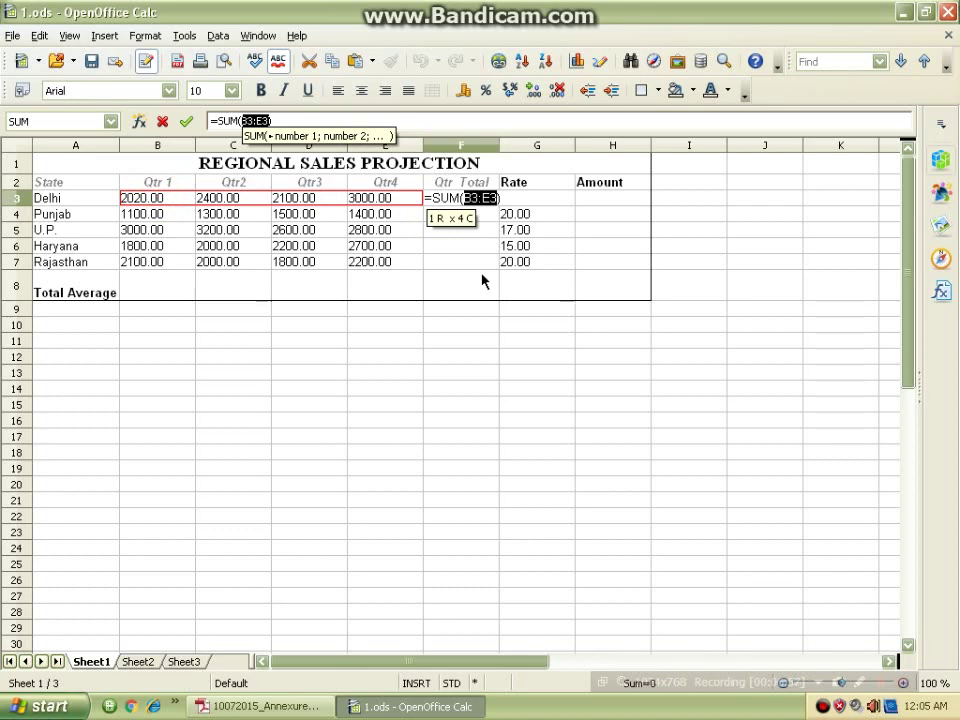
key("Return")
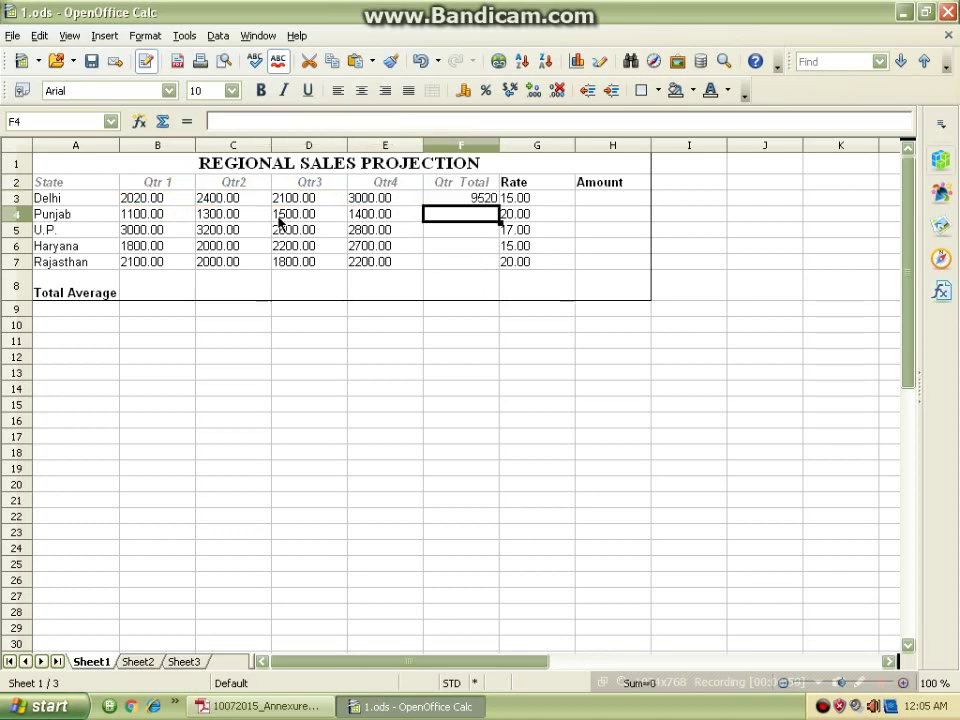
left_click(450, 199)
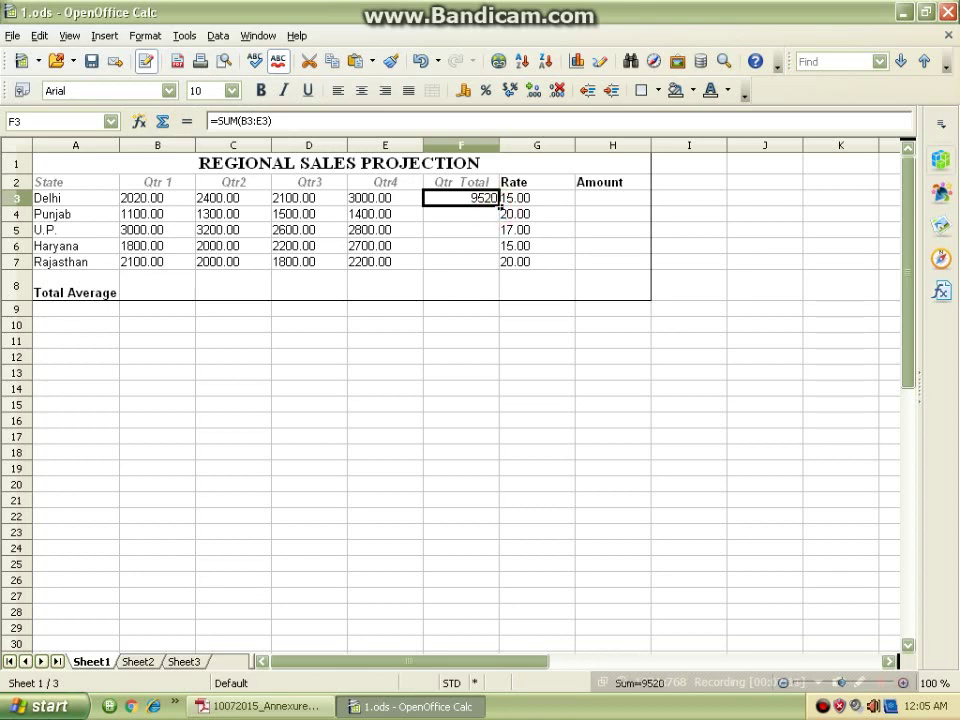
Fill F3's SUM formula down to F7, giving totals 5300, 11600, 8700 and 8100
left_click_drag(499, 206, 497, 266)
left_click_drag(497, 266, 497, 272)
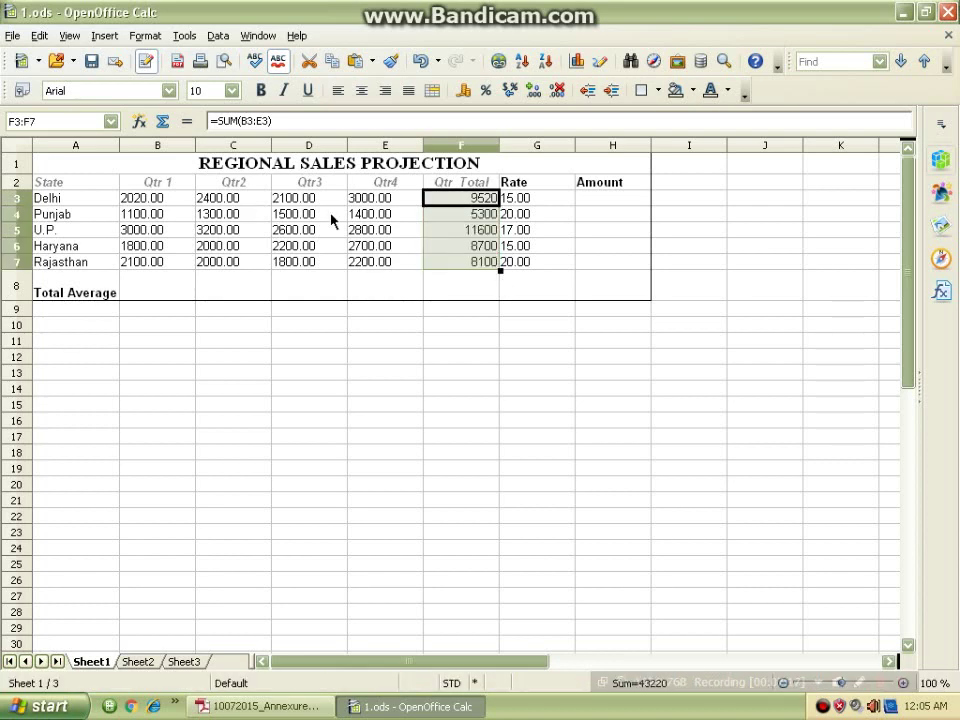
left_click(538, 292)
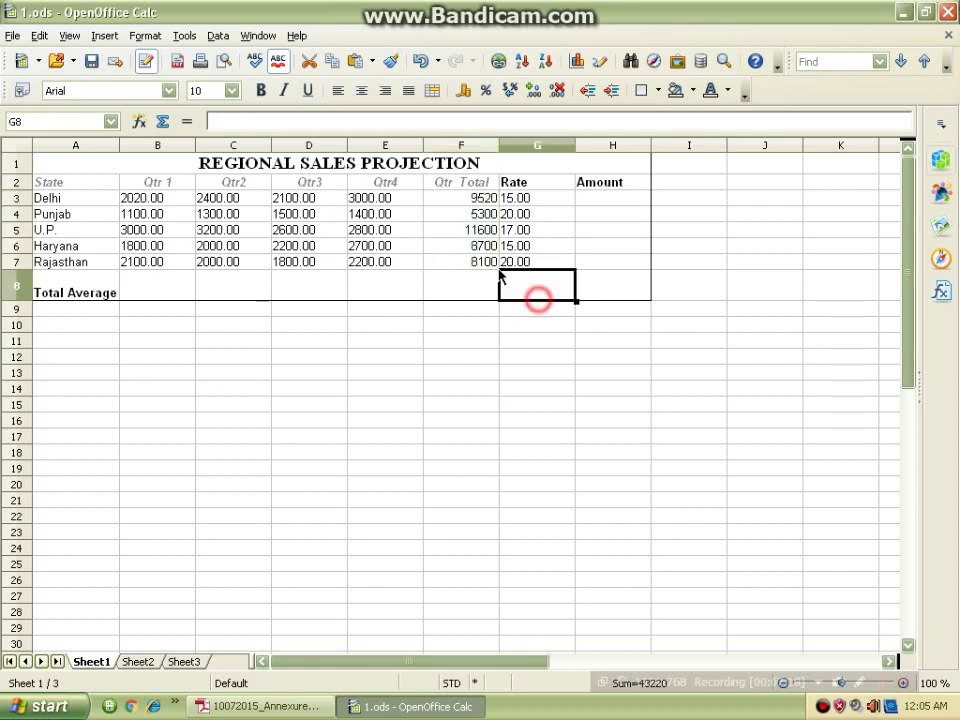
left_click(470, 216)
left_click(446, 244)
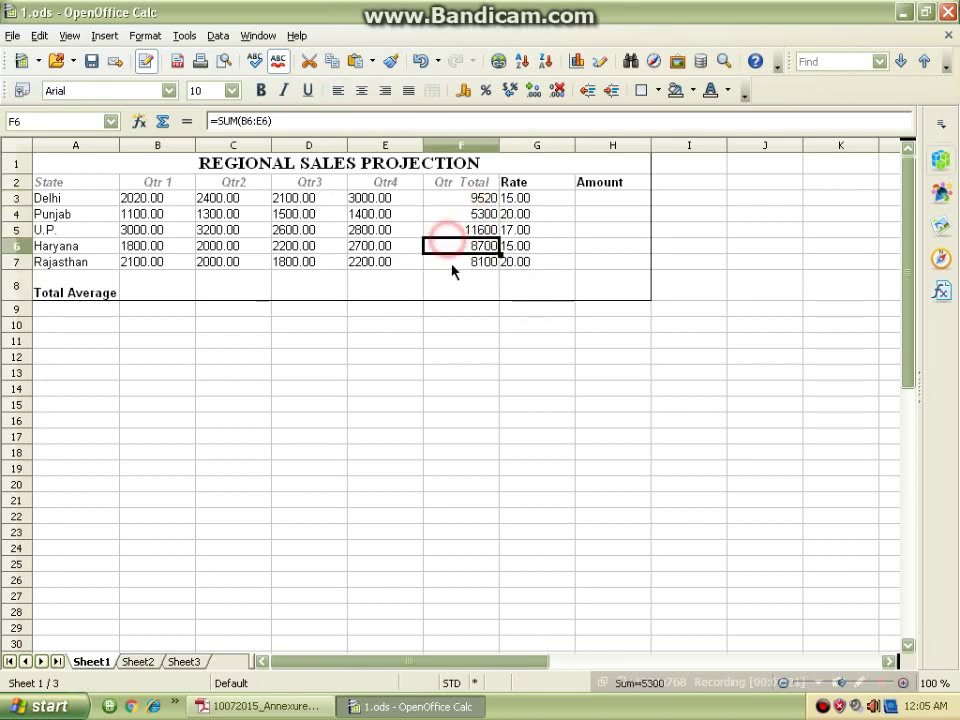
left_click(452, 262)
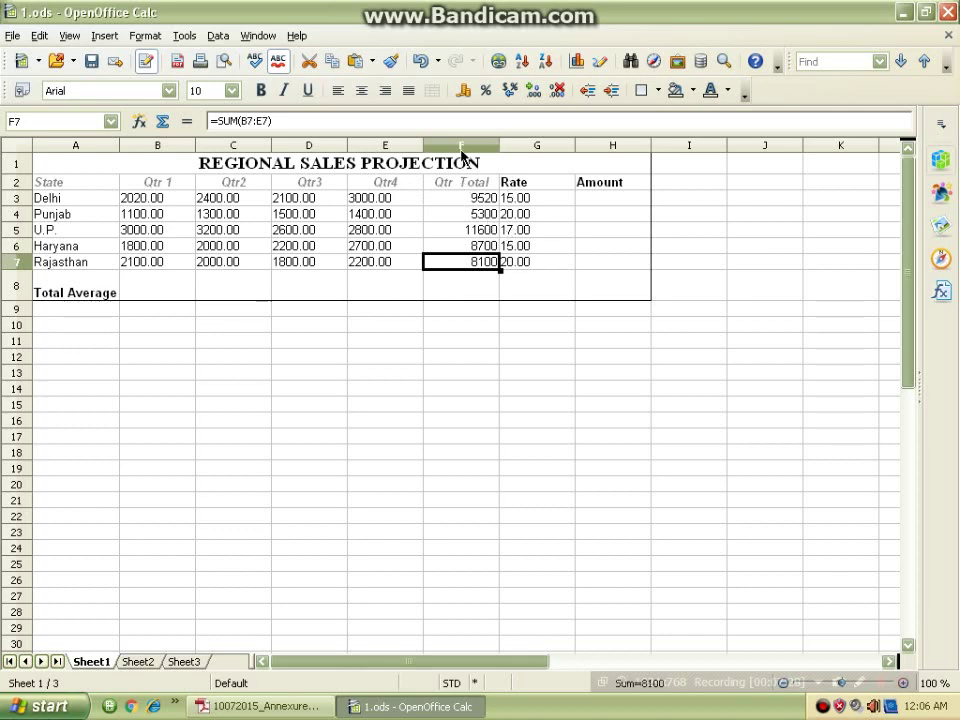
Left-align the Qtr Totals in F3:F7, then go back to the exercise PDF
left_click_drag(454, 199, 457, 264)
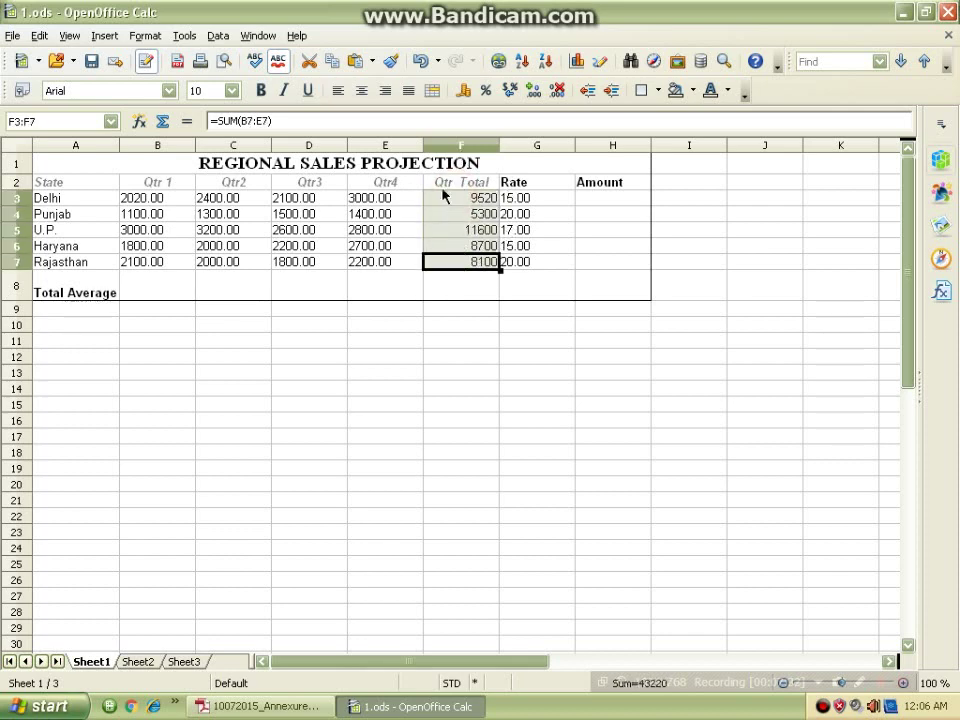
left_click(338, 90)
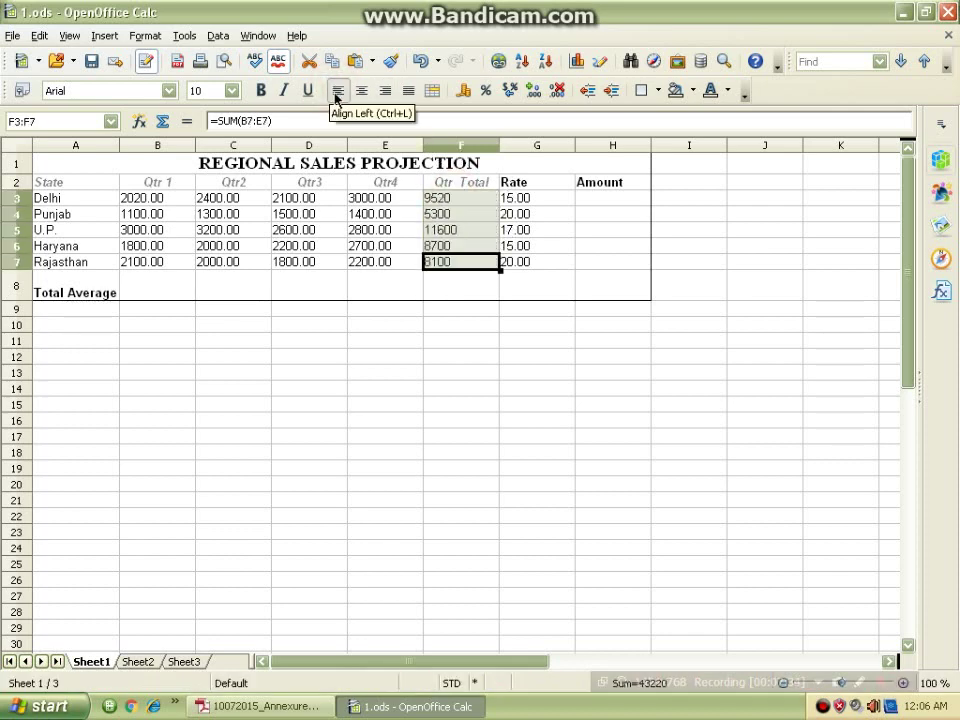
left_click(510, 285)
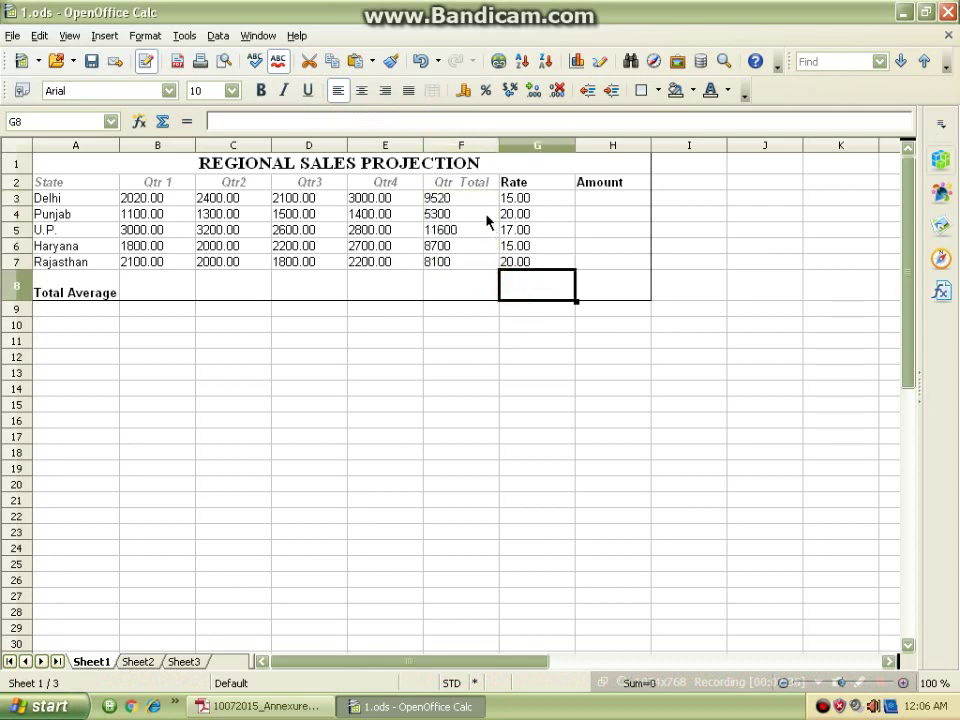
left_click(258, 706)
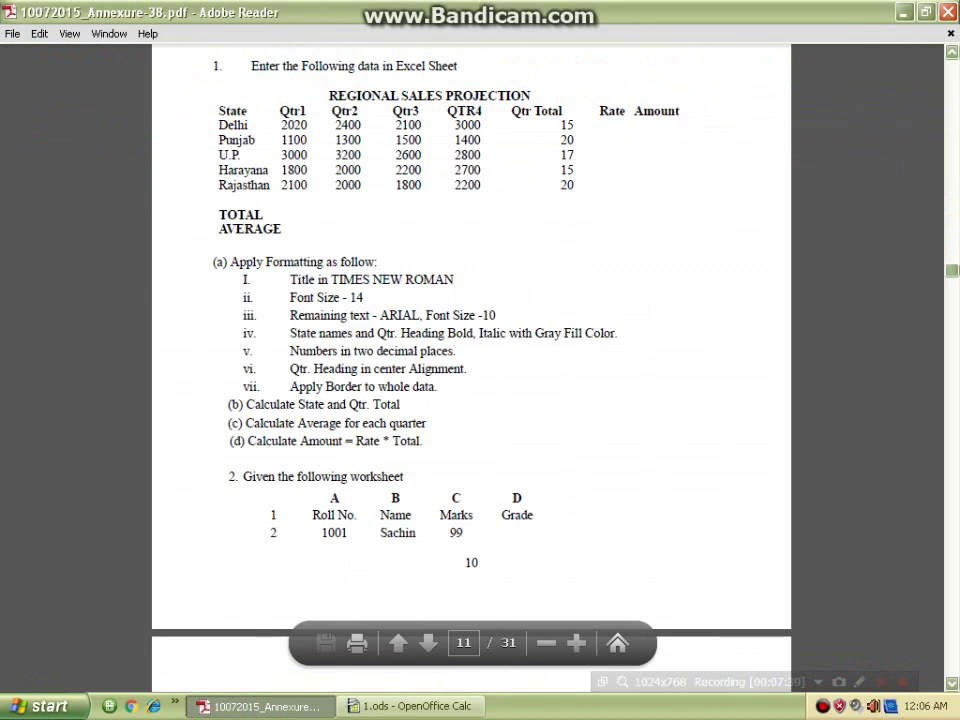
Read tasks (b)–(d) in the exercise PDF, then return to 1.ods in Calc
scroll(470, 340, "down", 1)
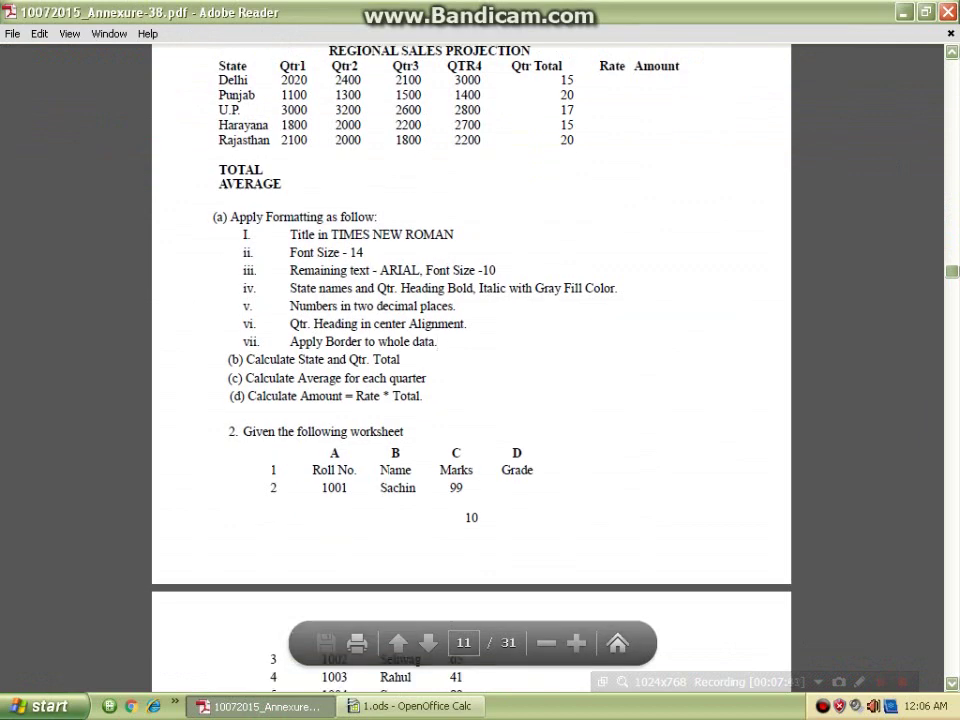
left_click(410, 706)
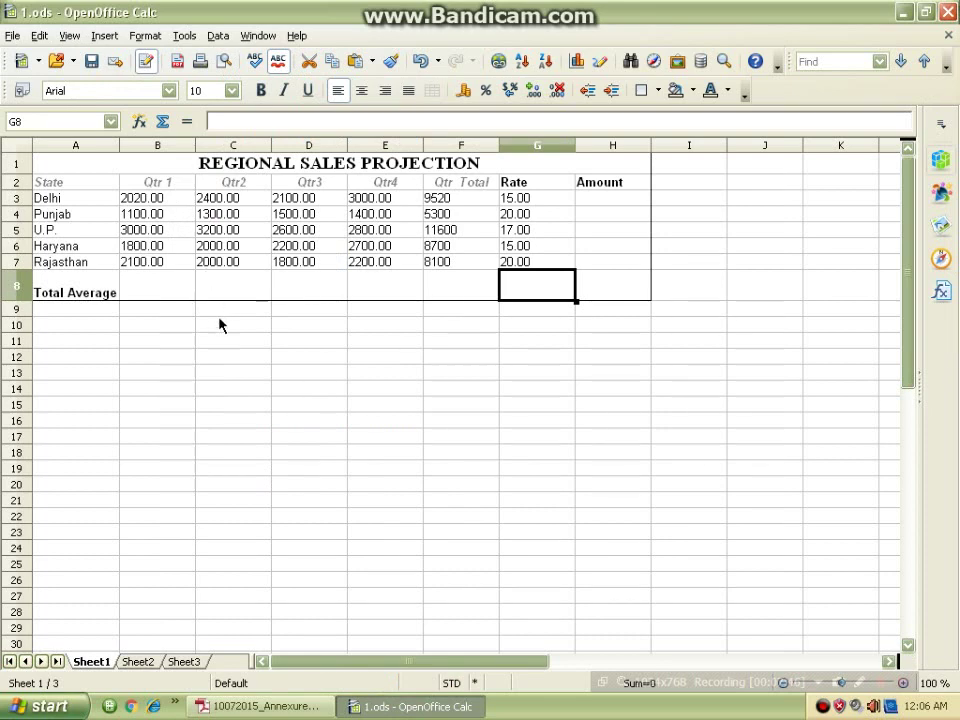
Save the workbook and enter =AVERAGE(B3:B7) in B8, giving 2004.00
left_click(158, 292)
key("ctrl+s")
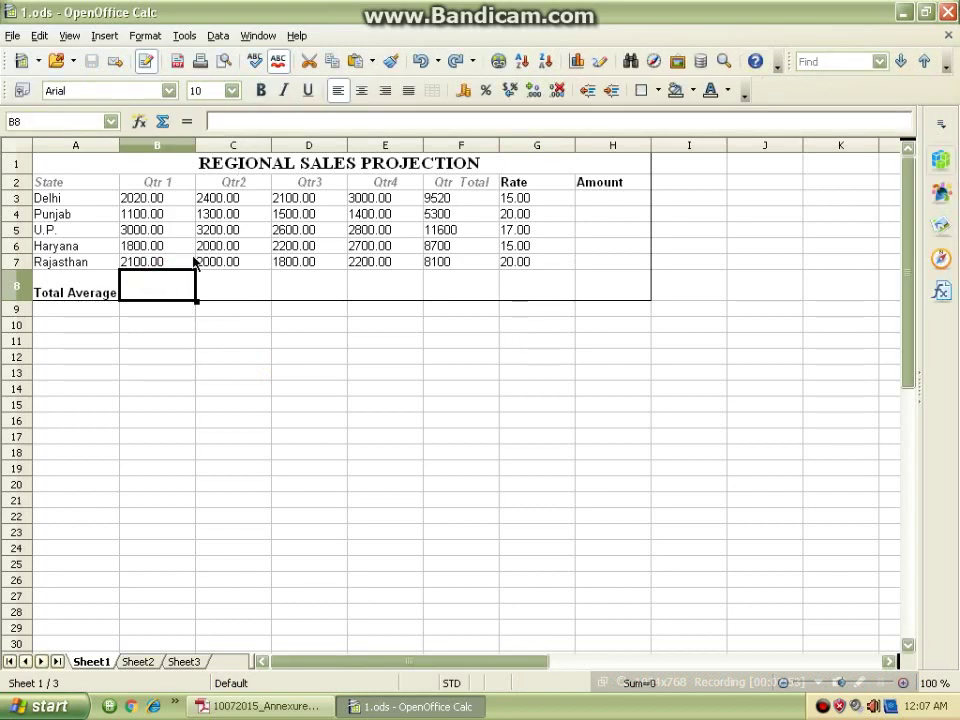
left_click(238, 122)
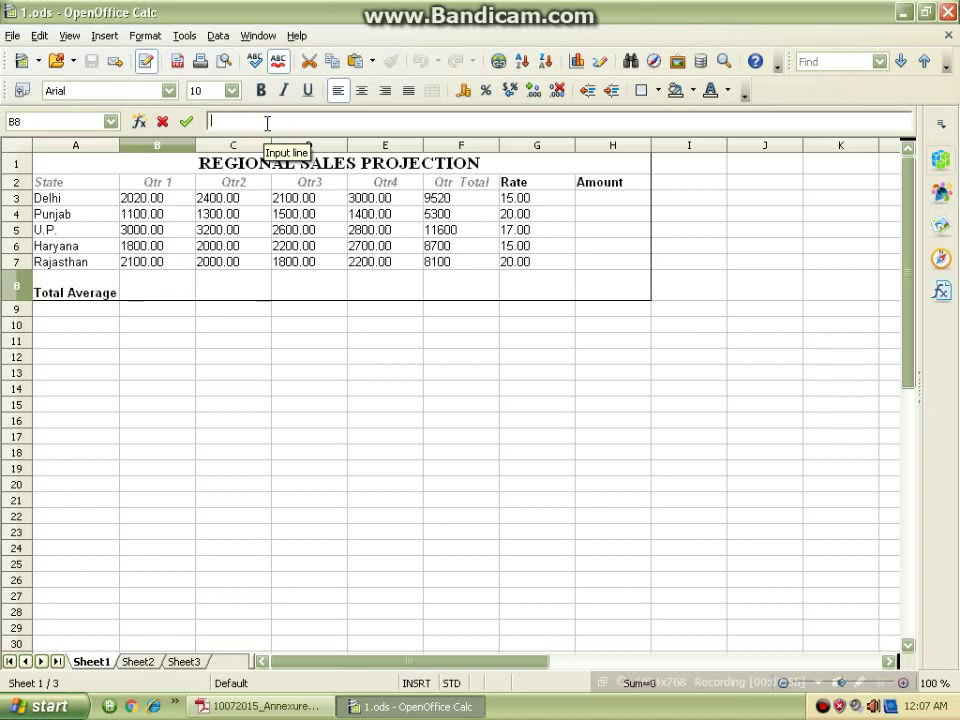
type("=AVE")
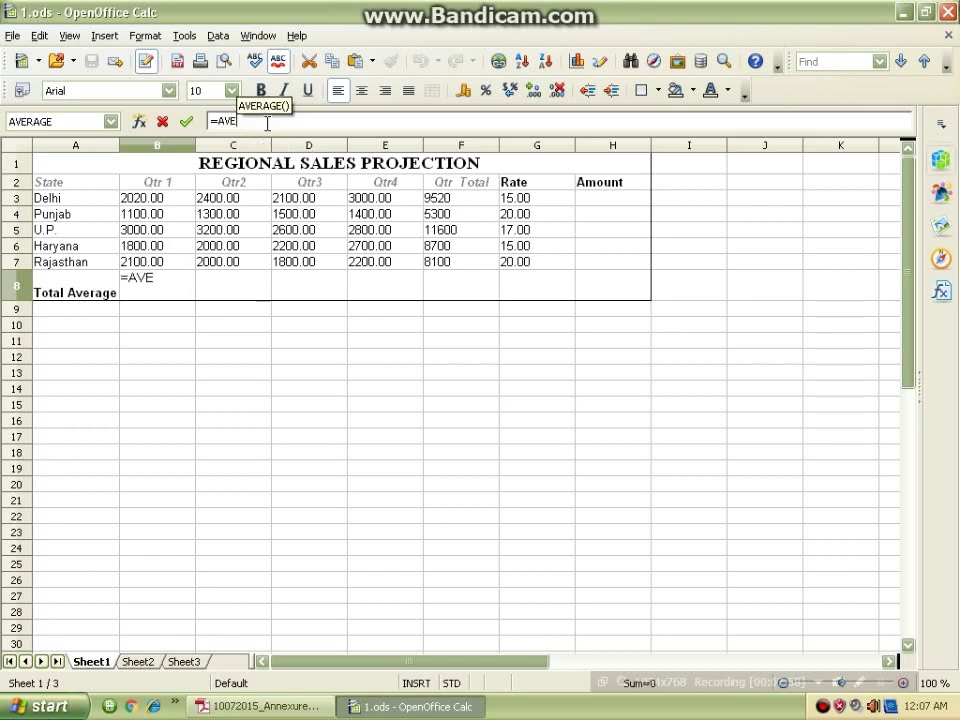
type("RAGE(")
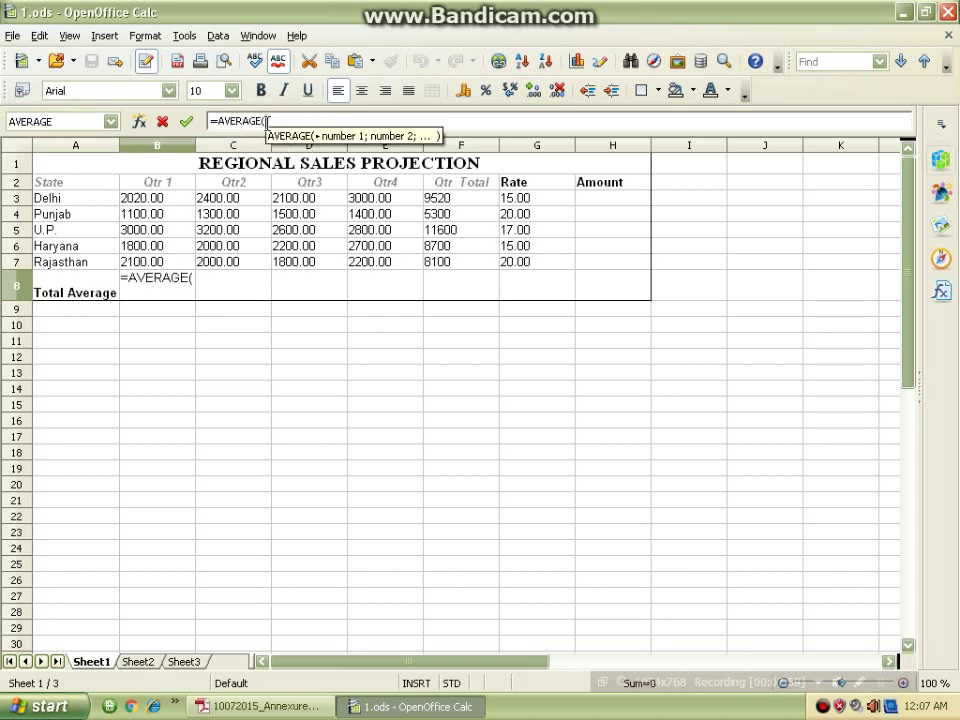
type(")")
key("Left")
left_click_drag(166, 200, 173, 265)
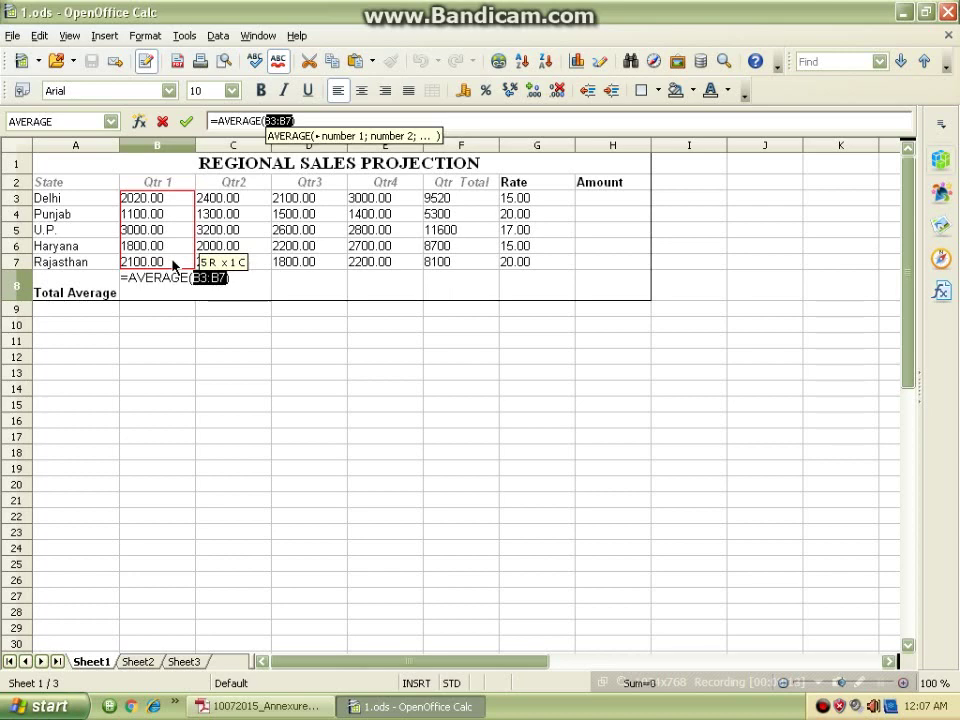
key("Return")
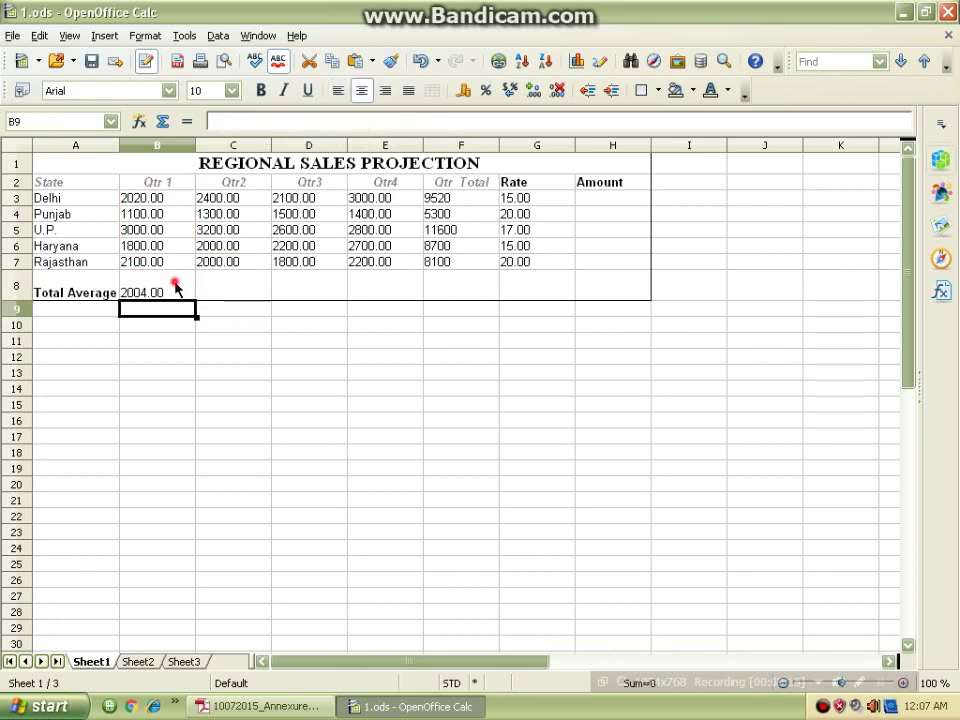
left_click(183, 290)
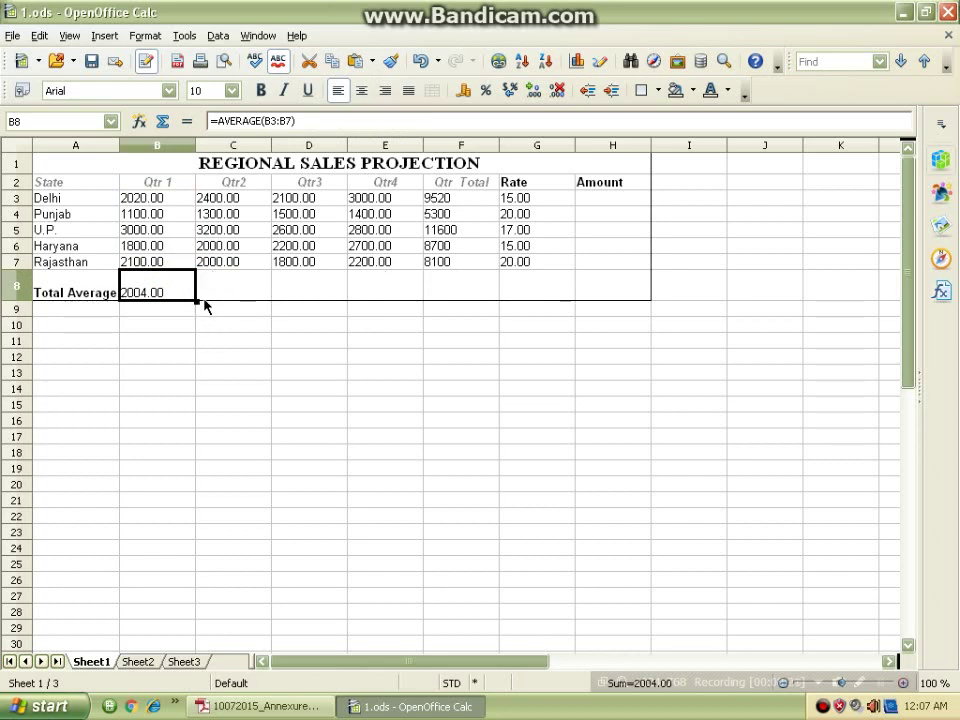
left_click(300, 705)
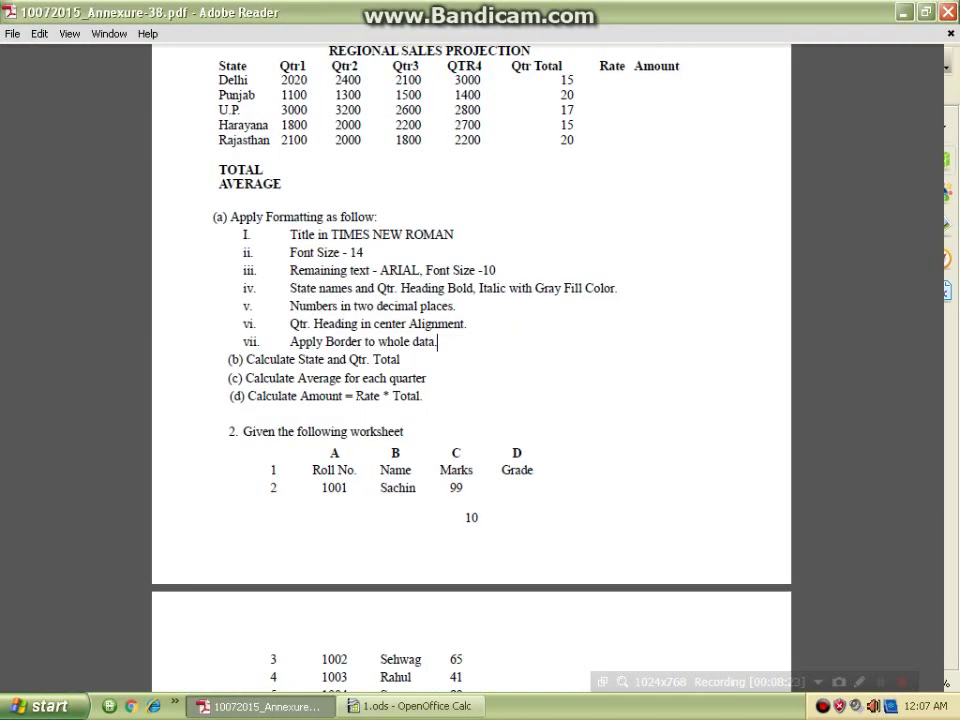
left_click(418, 706)
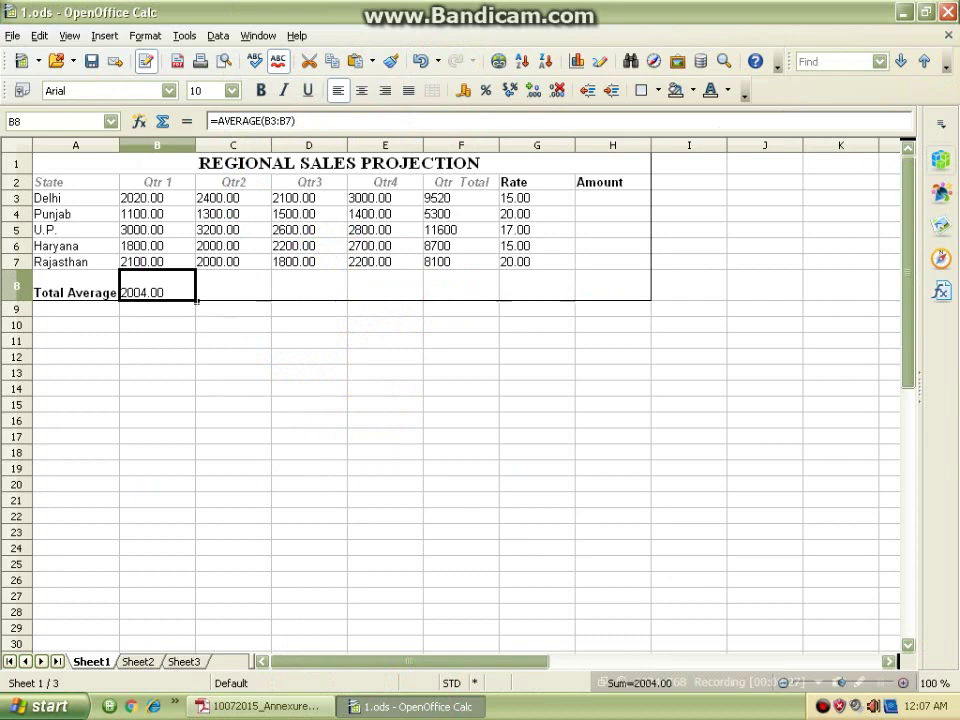
Fill B8's average across to E8, giving 2180.00, 2040.00 and 2420.00
left_click_drag(197, 301, 392, 300)
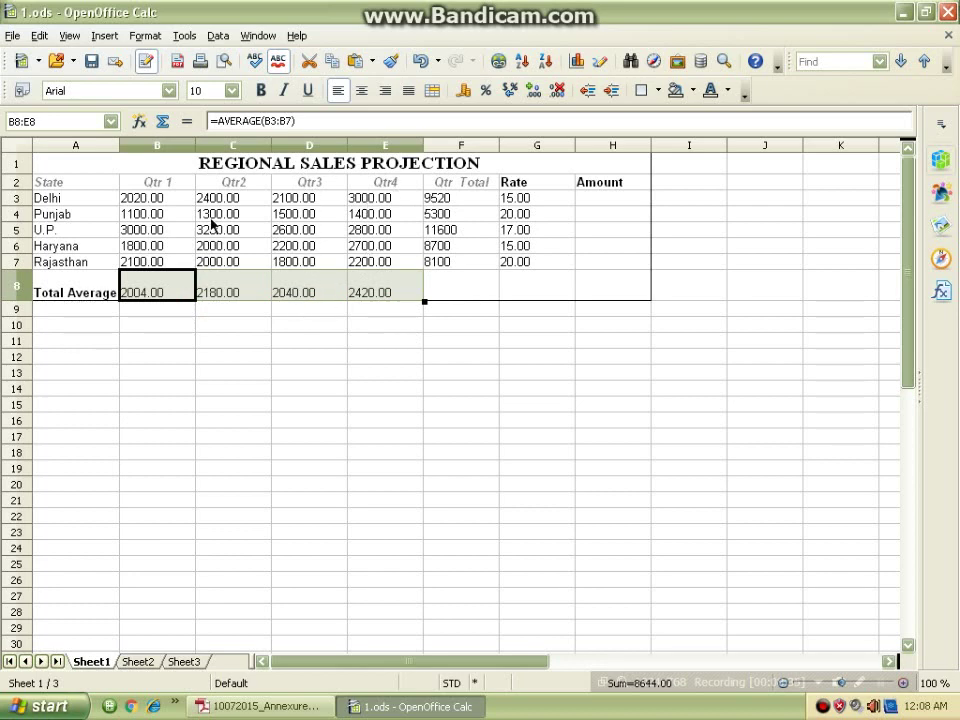
left_click(188, 356)
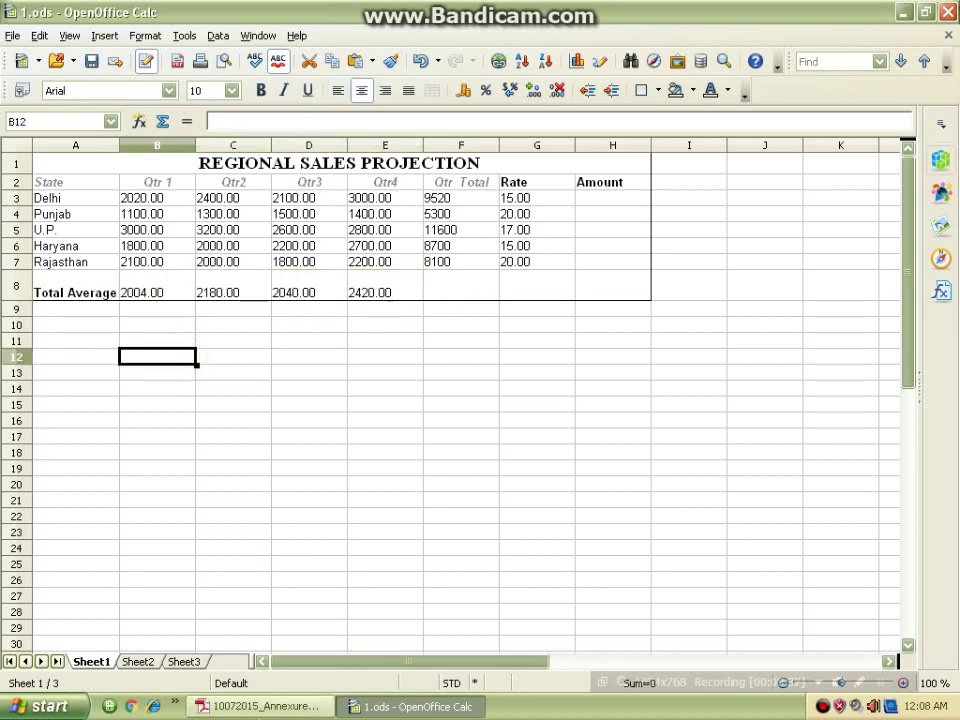
left_click(262, 706)
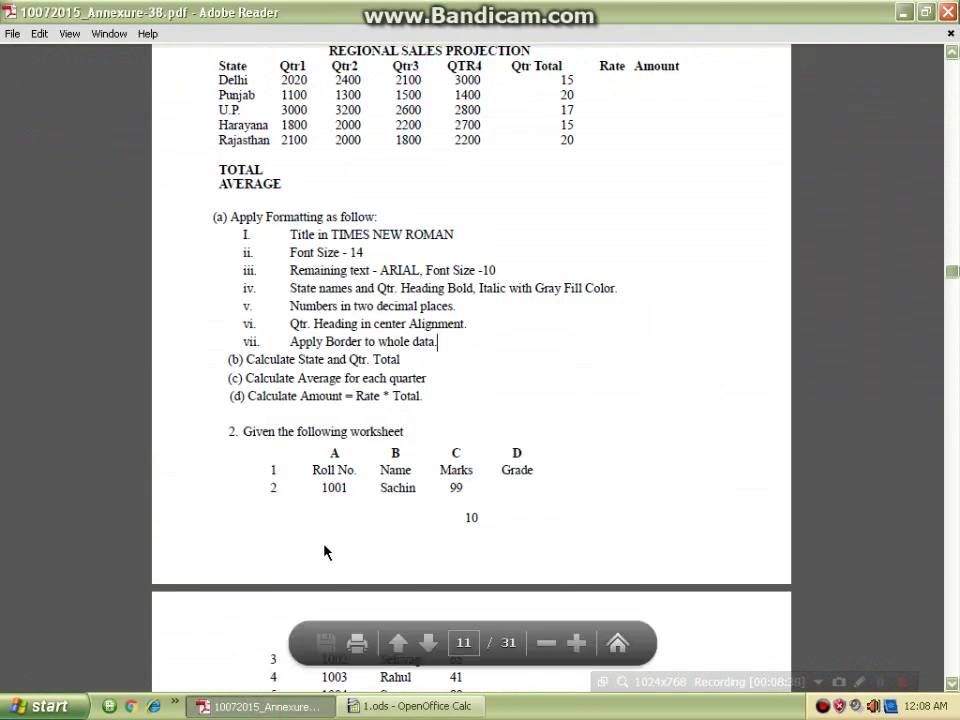
left_click(410, 706)
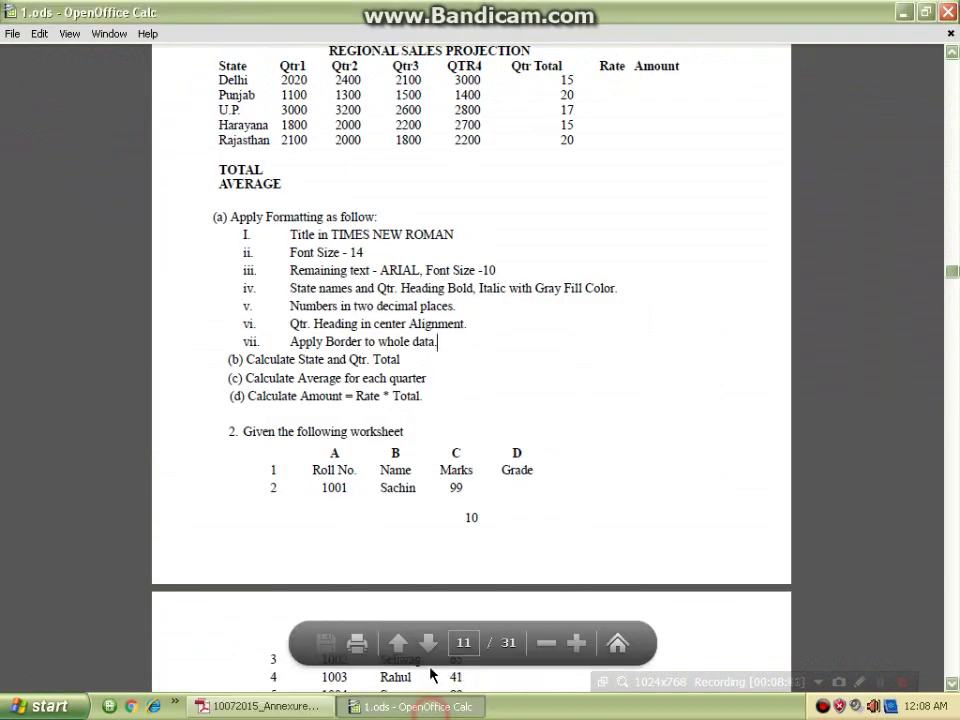
left_click(604, 205)
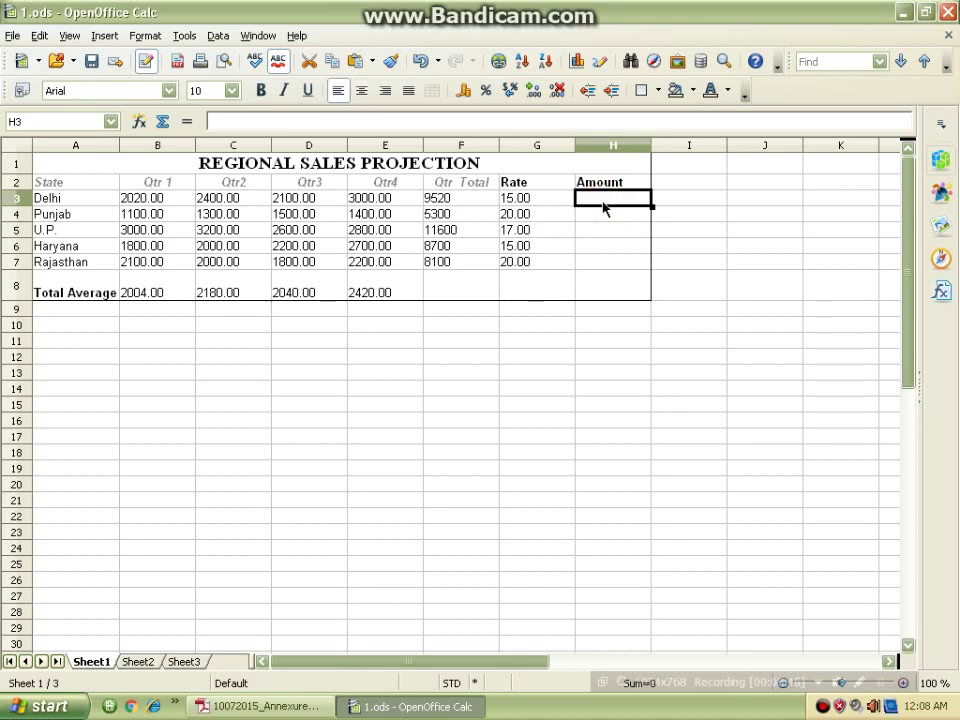
Enter =G3*F3 in H3 so Delhi's Amount shows 142800.00
type("=")
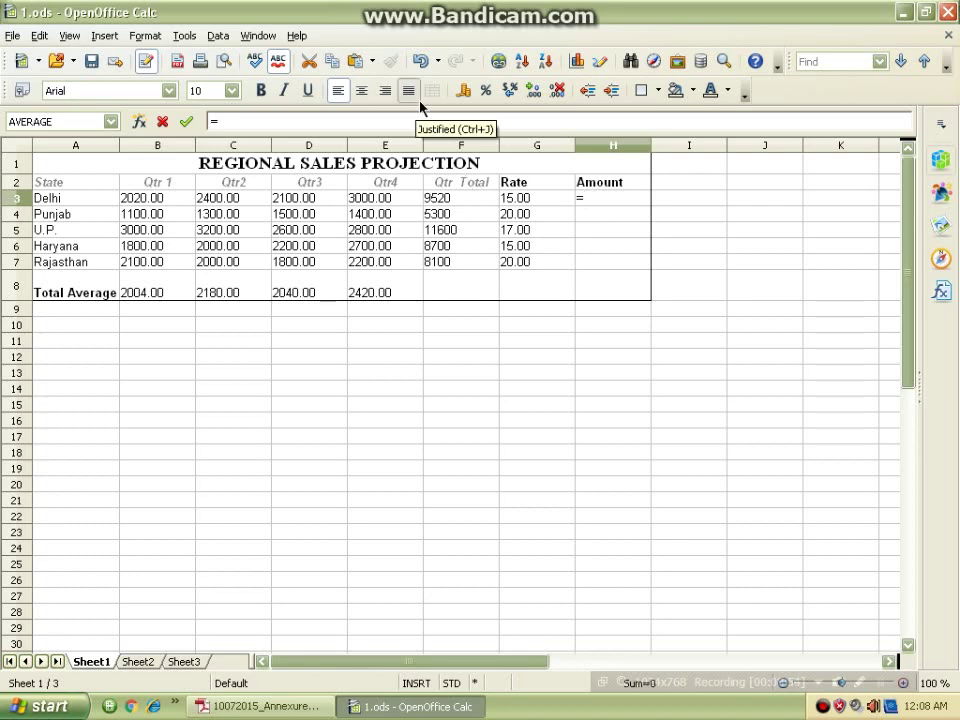
left_click(549, 200)
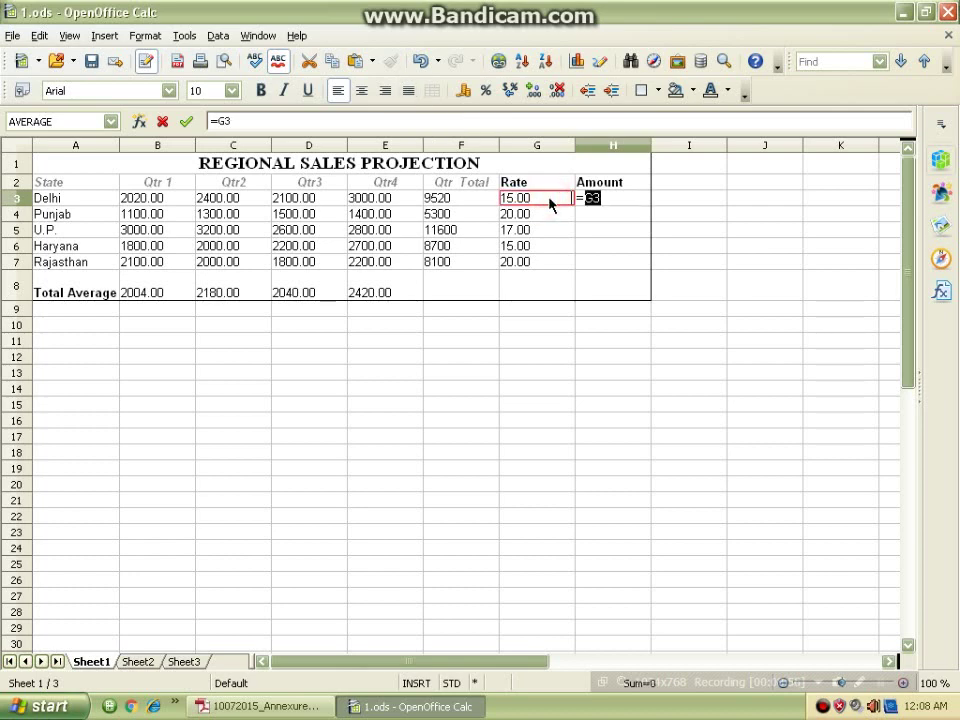
type("*")
left_click(450, 201)
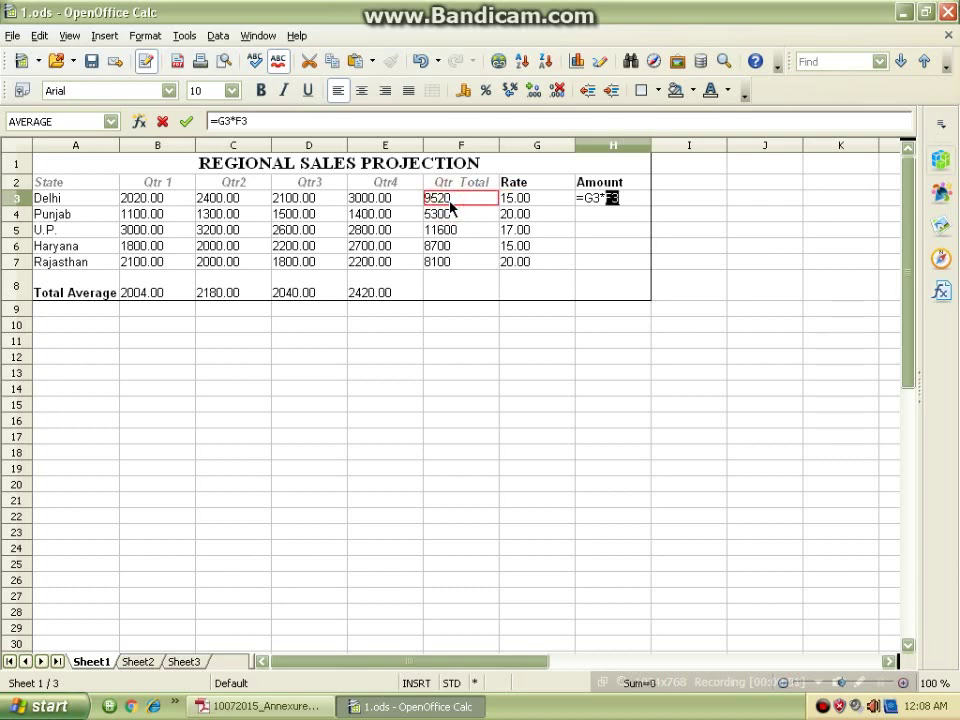
key("Return")
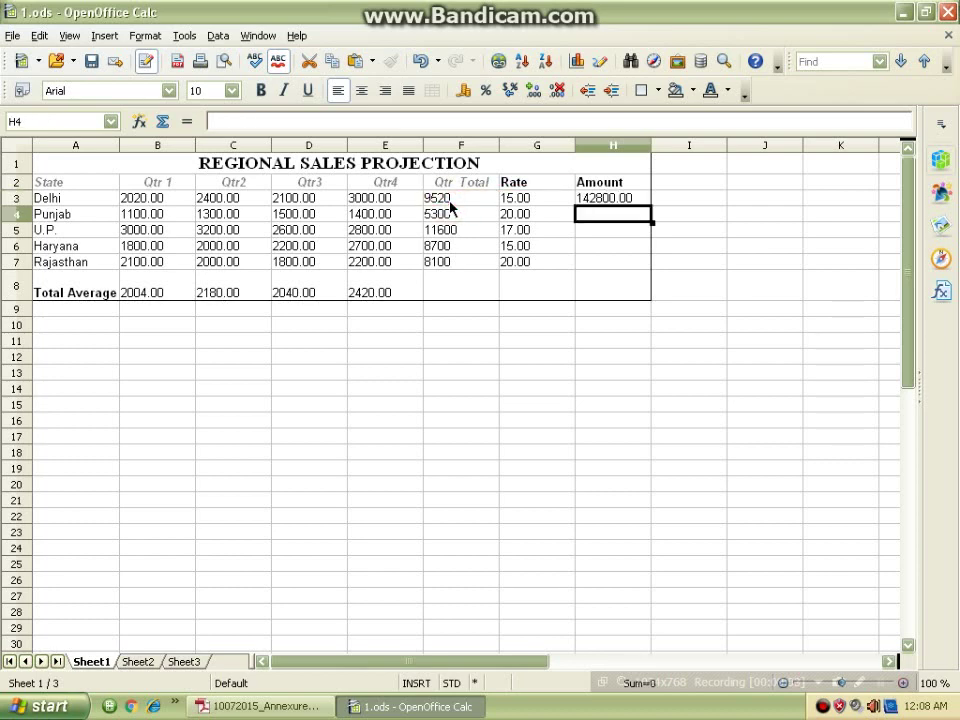
left_click(596, 200)
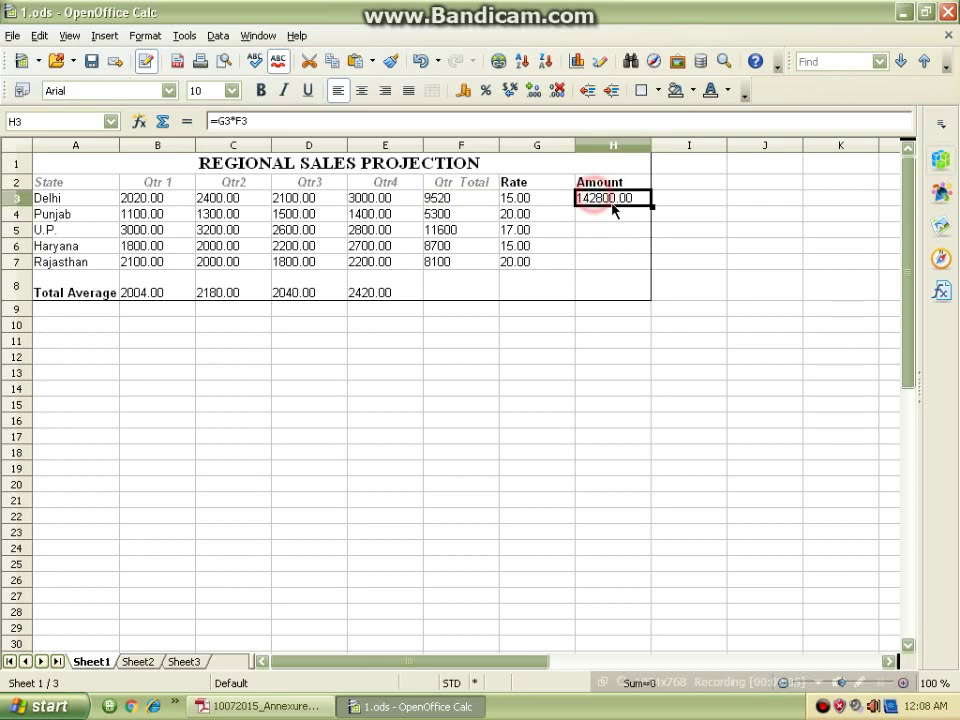
Copy the Amount formula down from H3 to H7 for the remaining four states
left_click(658, 214)
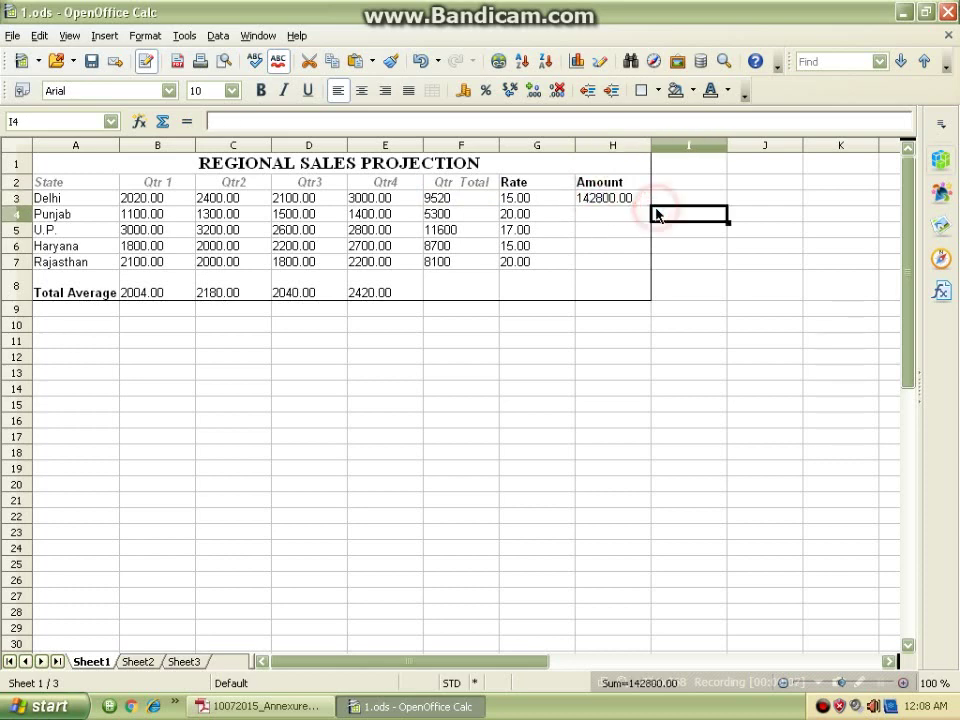
left_click(632, 199)
left_click(650, 206)
left_click_drag(650, 206, 651, 264)
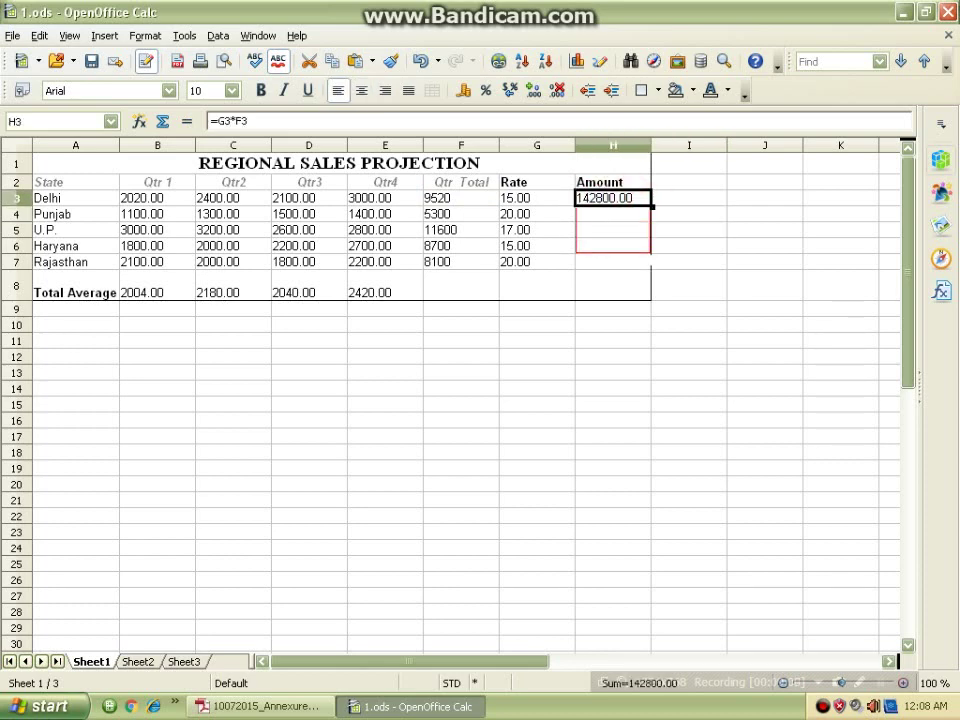
left_click(598, 330)
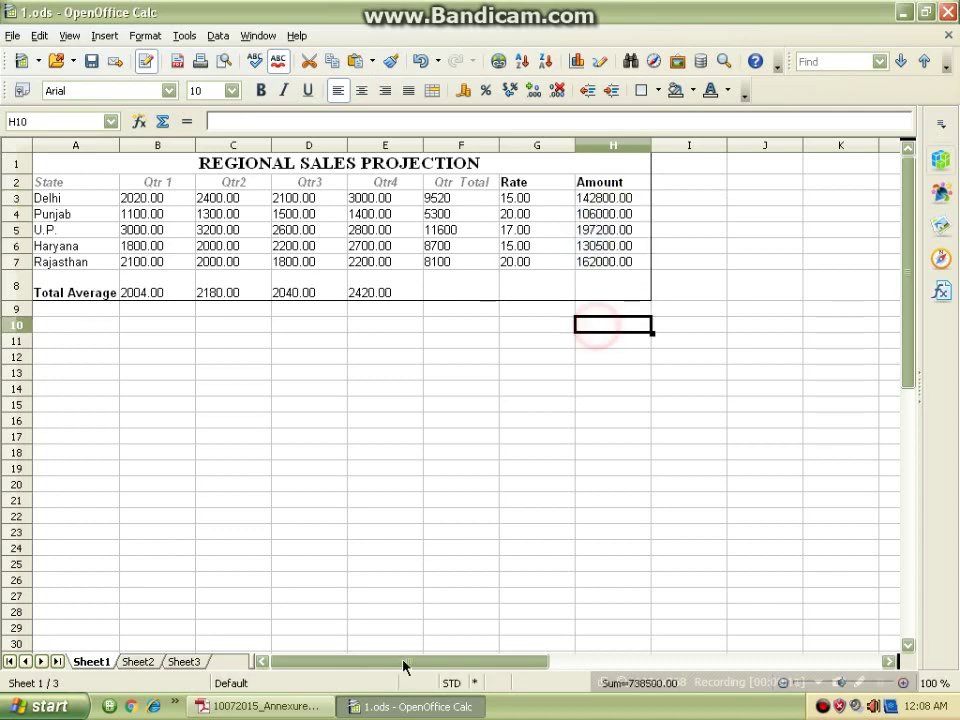
left_click(300, 704)
left_click(366, 708)
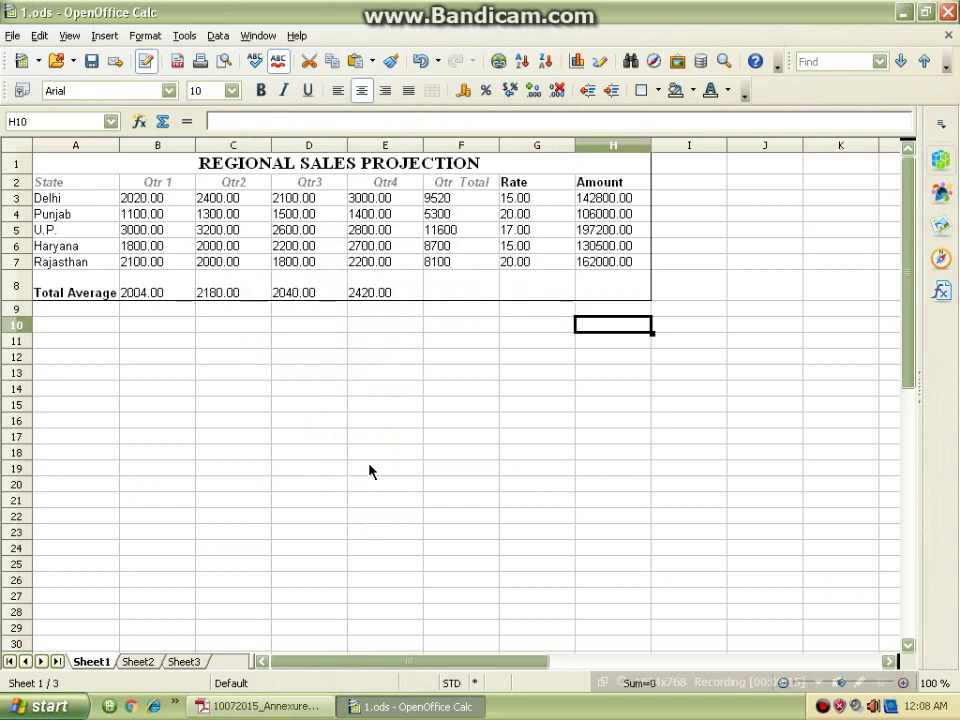
left_click(399, 371)
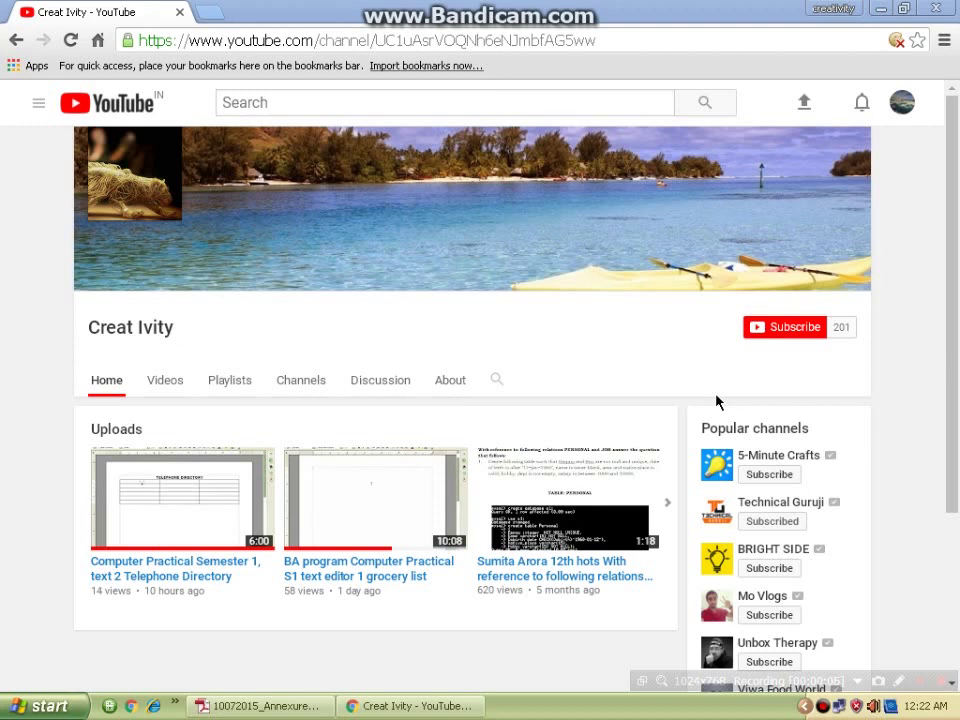
Subscribe to the YouTube channel and save 'Send me all notifications for this channel'
left_click(770, 332)
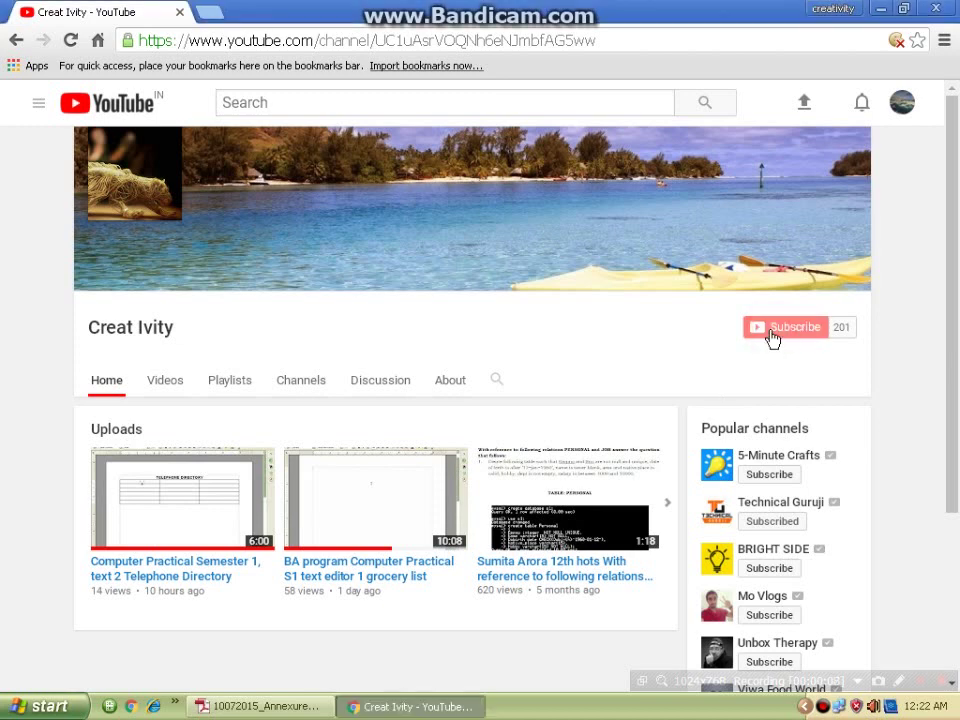
left_click(818, 326)
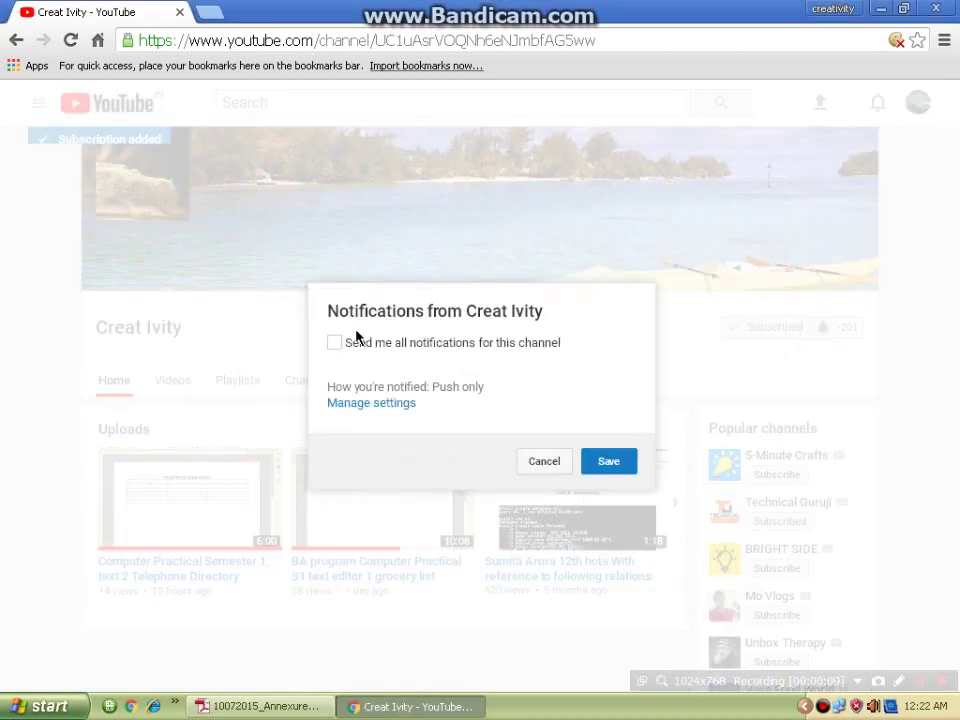
left_click(336, 343)
left_click(616, 475)
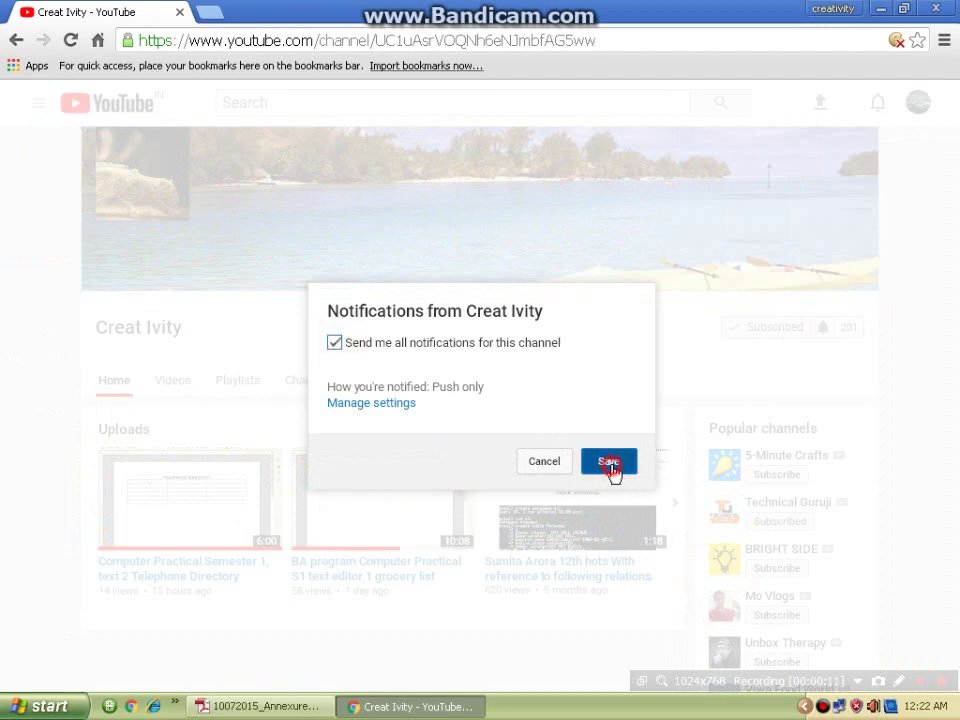